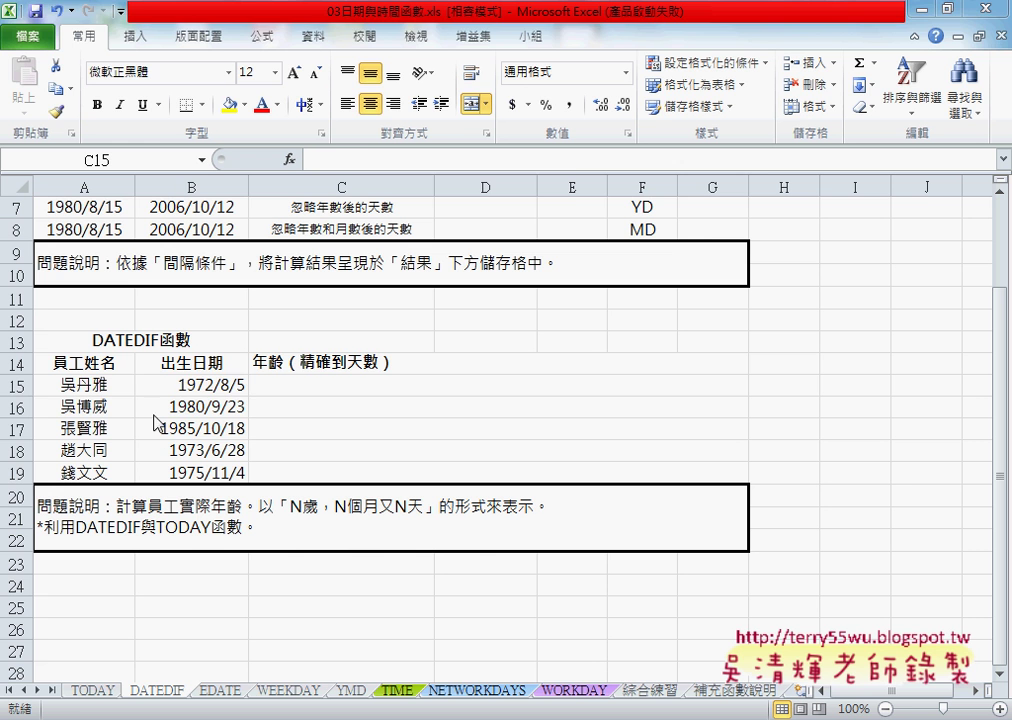
- Select C15, underline the 年齡 heading and the format text, and draw an arrow up to C15
left_click(172, 385)
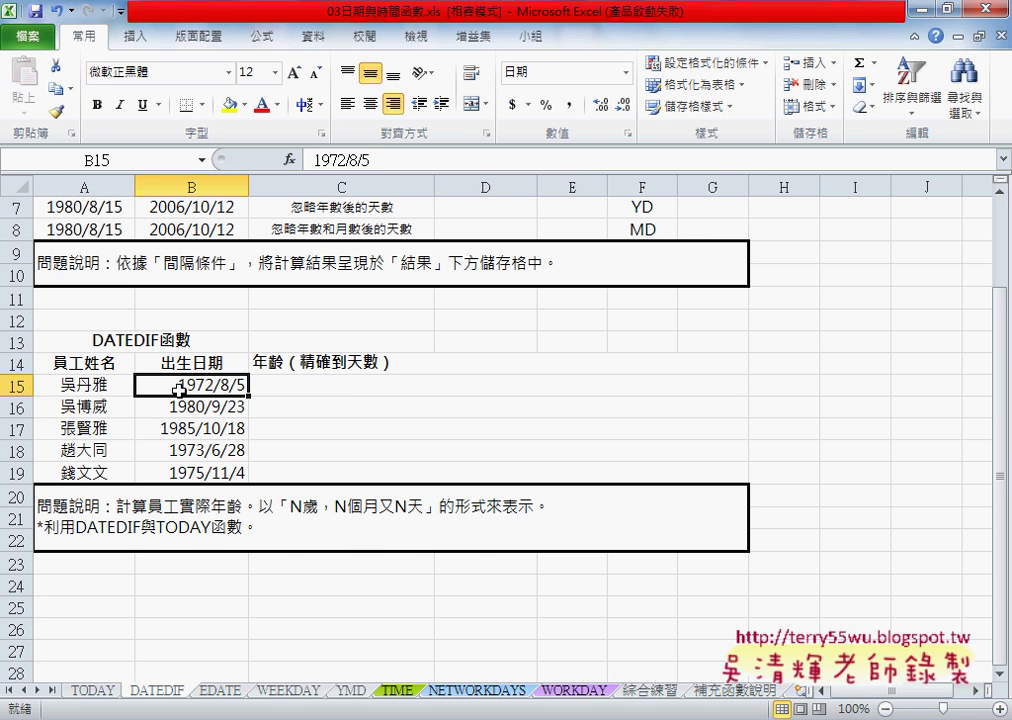
left_click(344, 388)
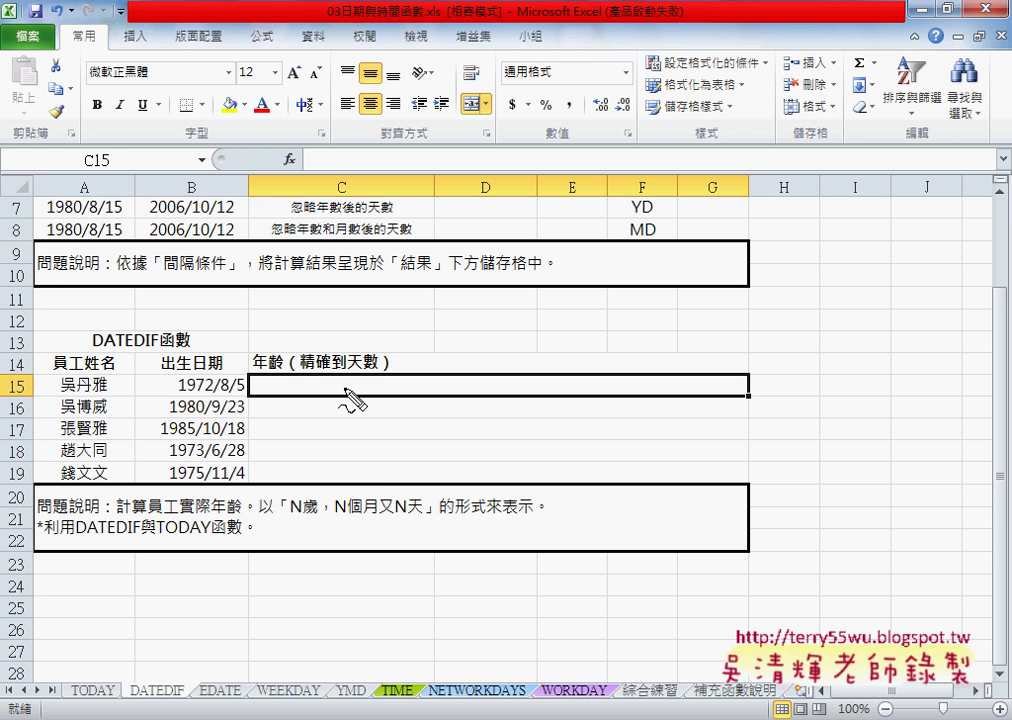
left_click_drag(258, 368, 282, 368)
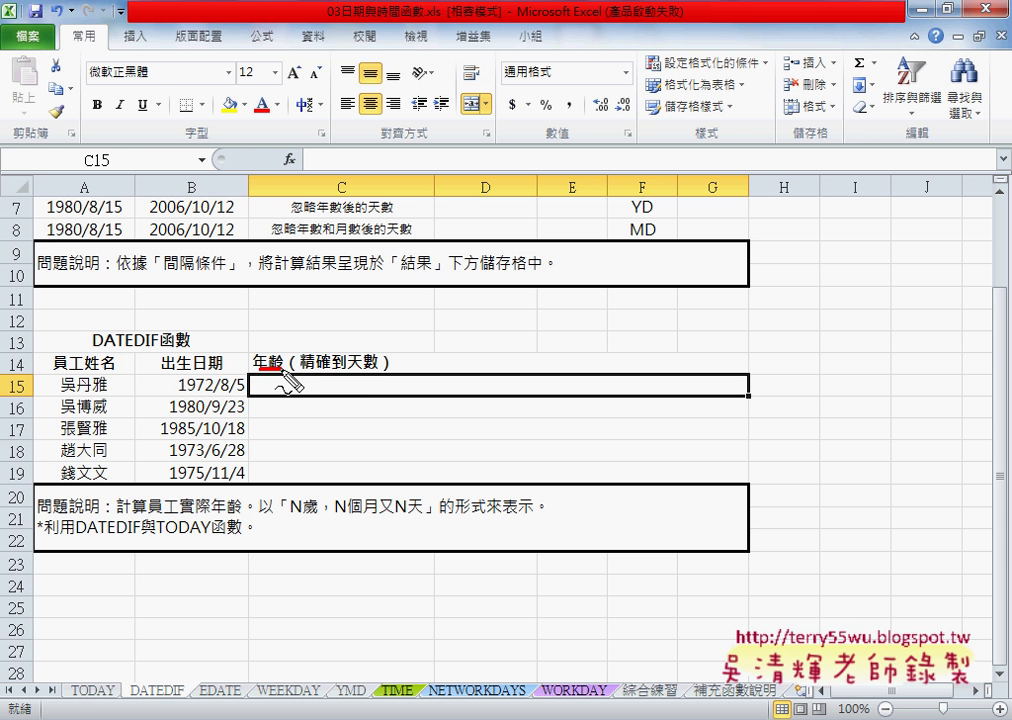
mouse_move(296, 521)
left_mouse_down()
mouse_move(420, 516)
mouse_move(385, 429)
mouse_move(385, 400)
mouse_move(403, 410)
left_mouse_up()
left_click_drag(183, 393, 192, 391)
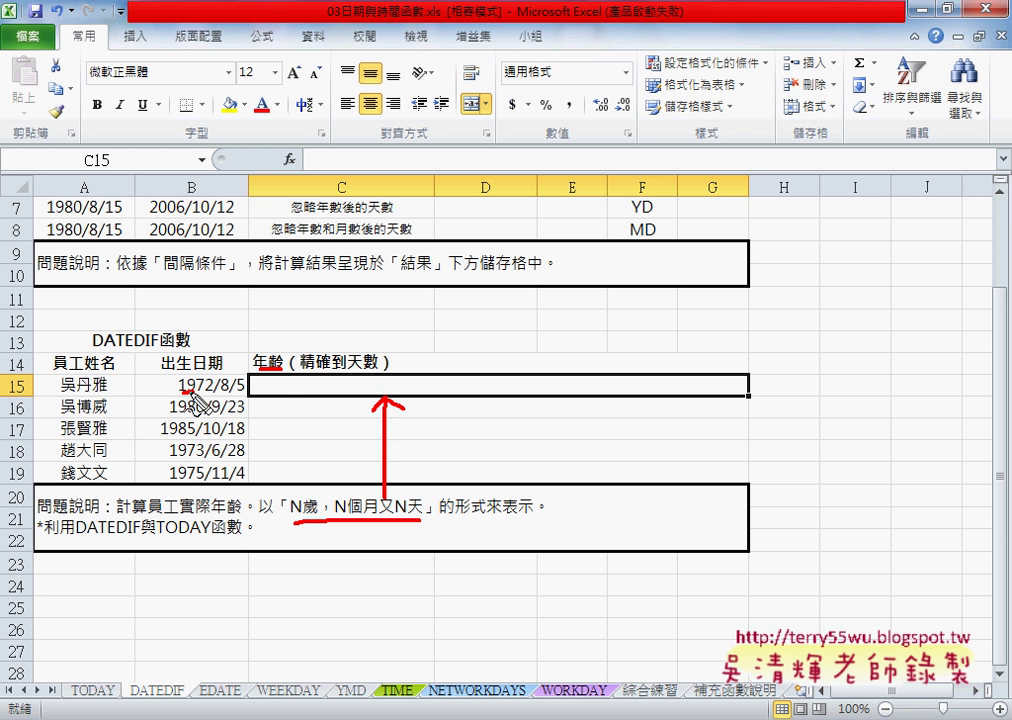
- Underline the first employee's name and 1972/8/5 birth date, mark N個月, and circle the N in N歲
left_click_drag(62, 392, 82, 390)
left_click_drag(240, 392, 186, 393)
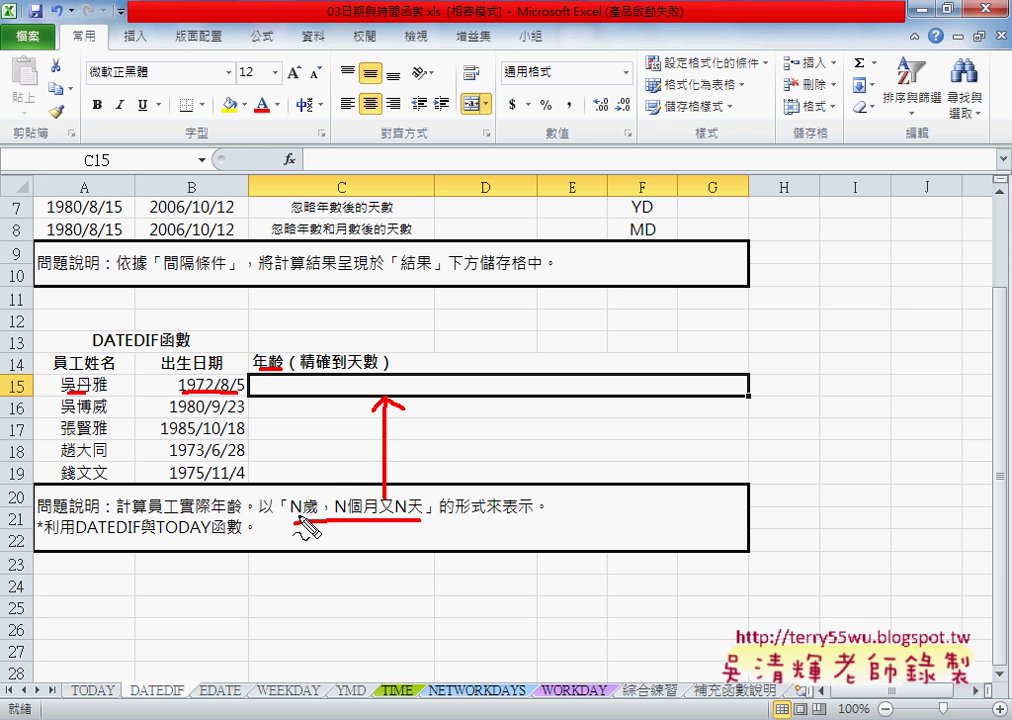
left_click_drag(297, 517, 291, 518)
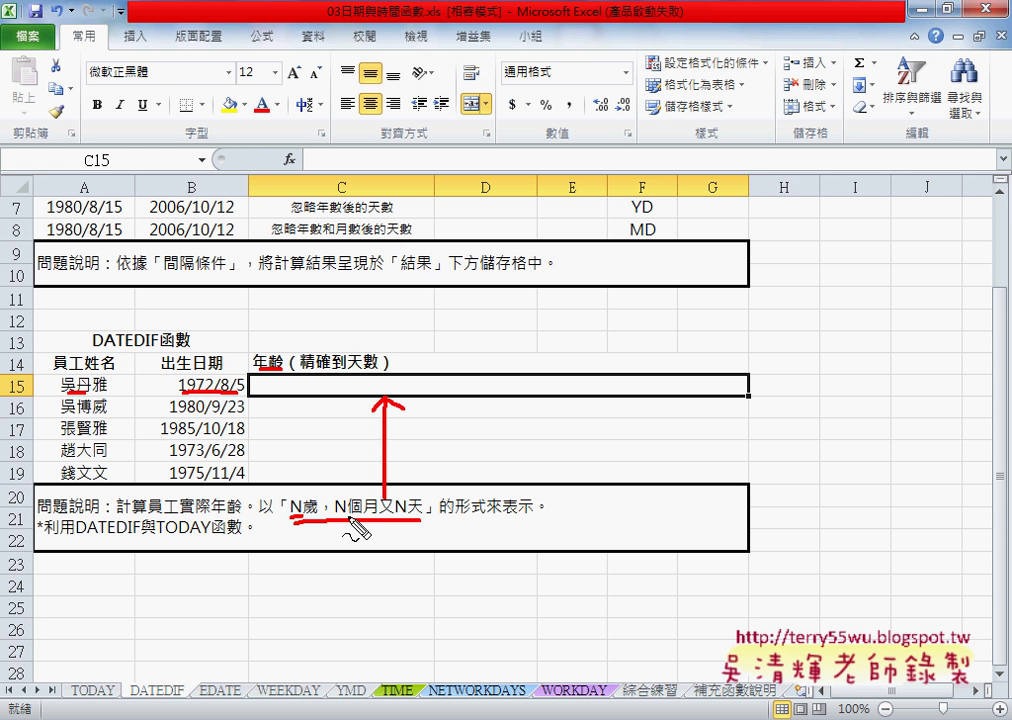
left_click_drag(333, 515, 352, 515)
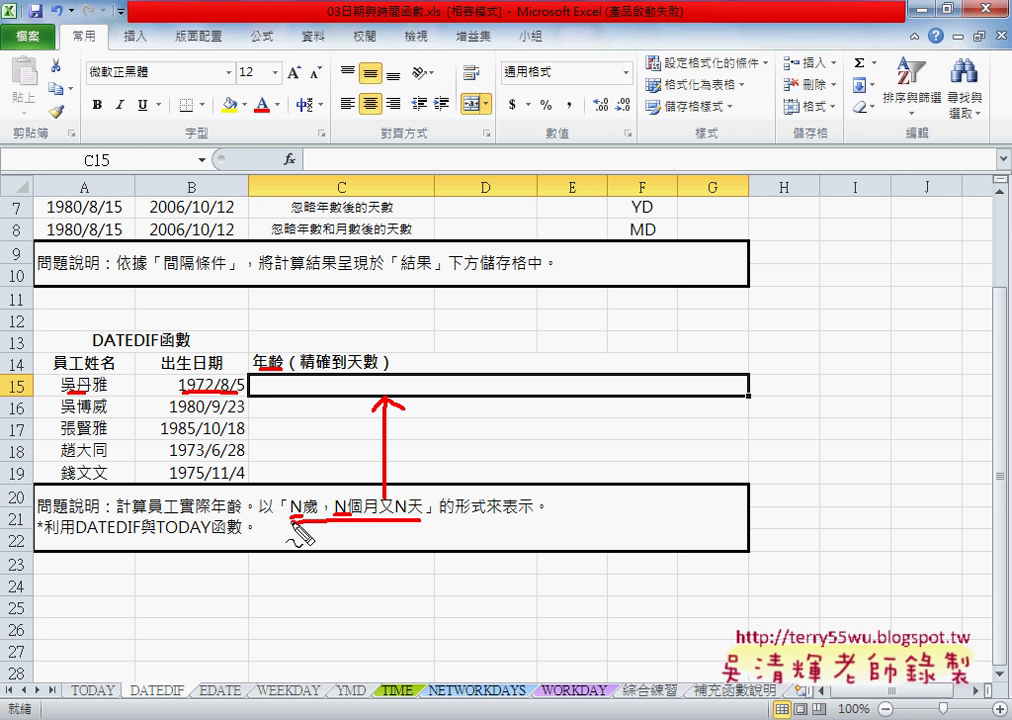
left_click_drag(300, 488, 305, 528)
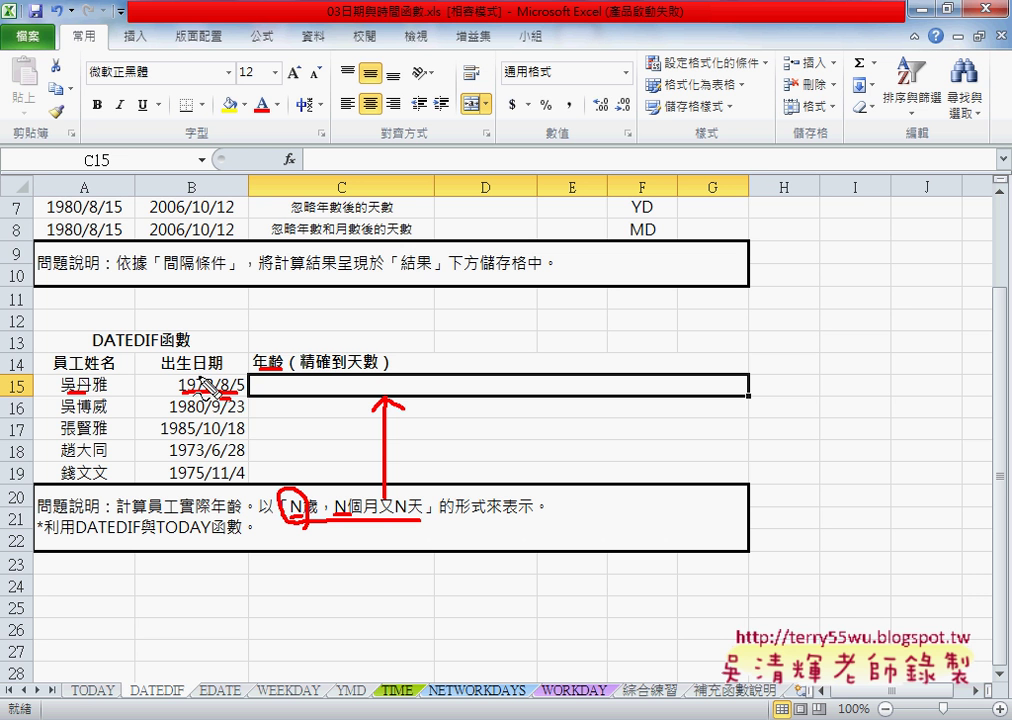
- Handwrite 61, 44 and 11 in red, then write 3 and 14 beside the 44
mouse_move(196, 337)
left_mouse_down()
mouse_move(200, 358)
mouse_move(214, 360)
left_mouse_up()
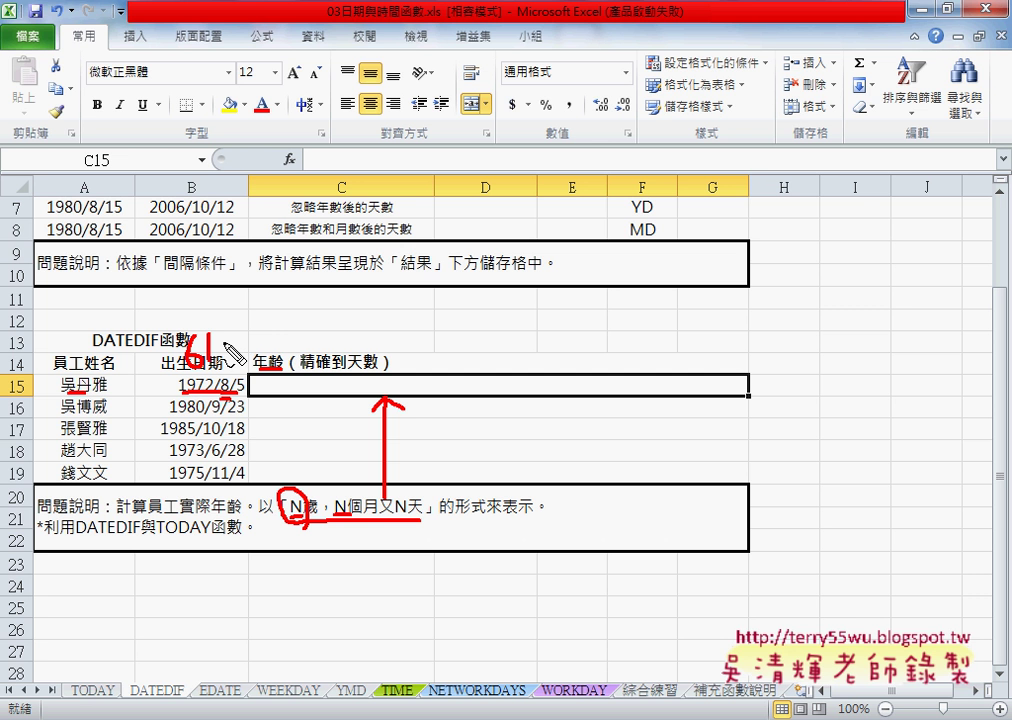
mouse_move(256, 306)
left_mouse_down()
mouse_move(280, 323)
mouse_move(268, 340)
mouse_move(306, 322)
mouse_move(296, 340)
left_mouse_up()
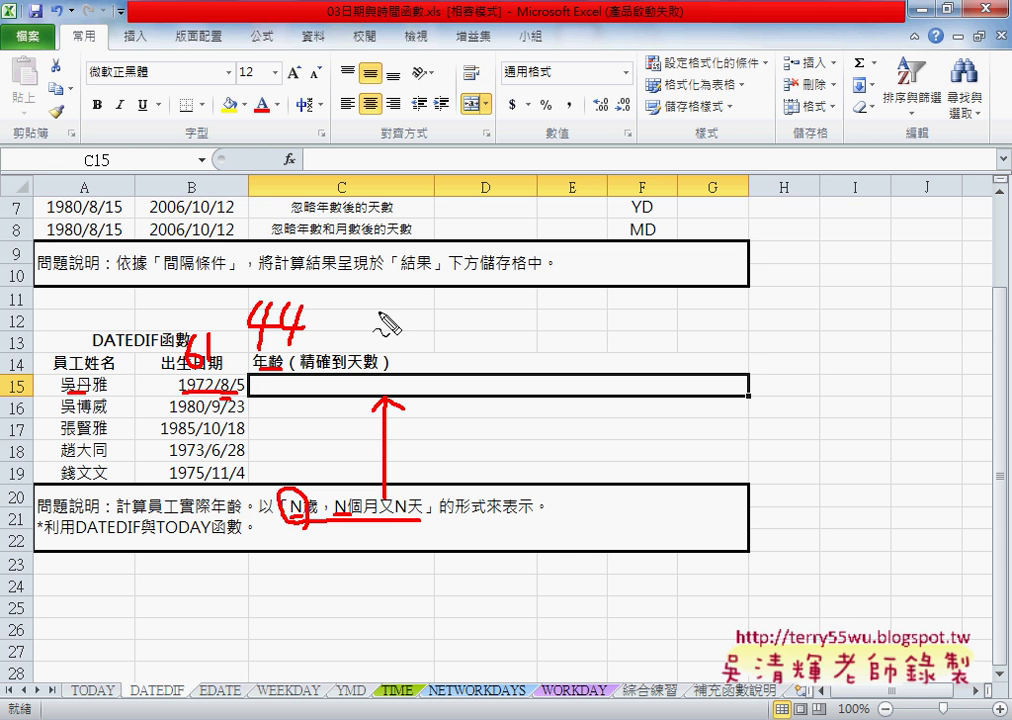
left_click_drag(213, 252, 213, 281)
left_click_drag(229, 252, 229, 281)
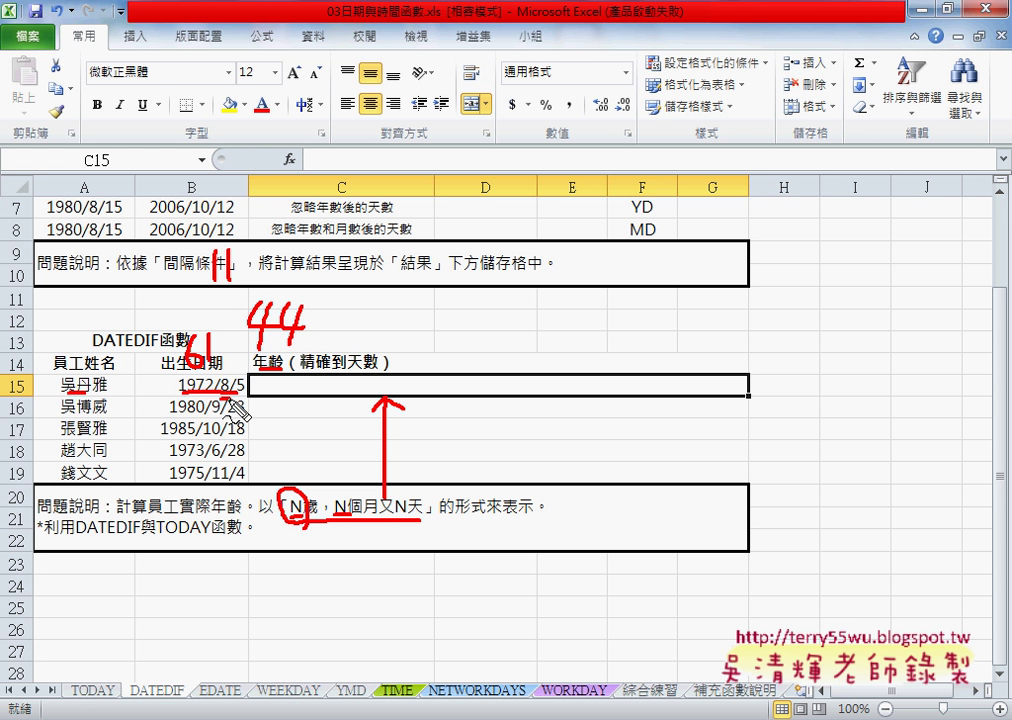
left_click_drag(236, 397, 246, 397)
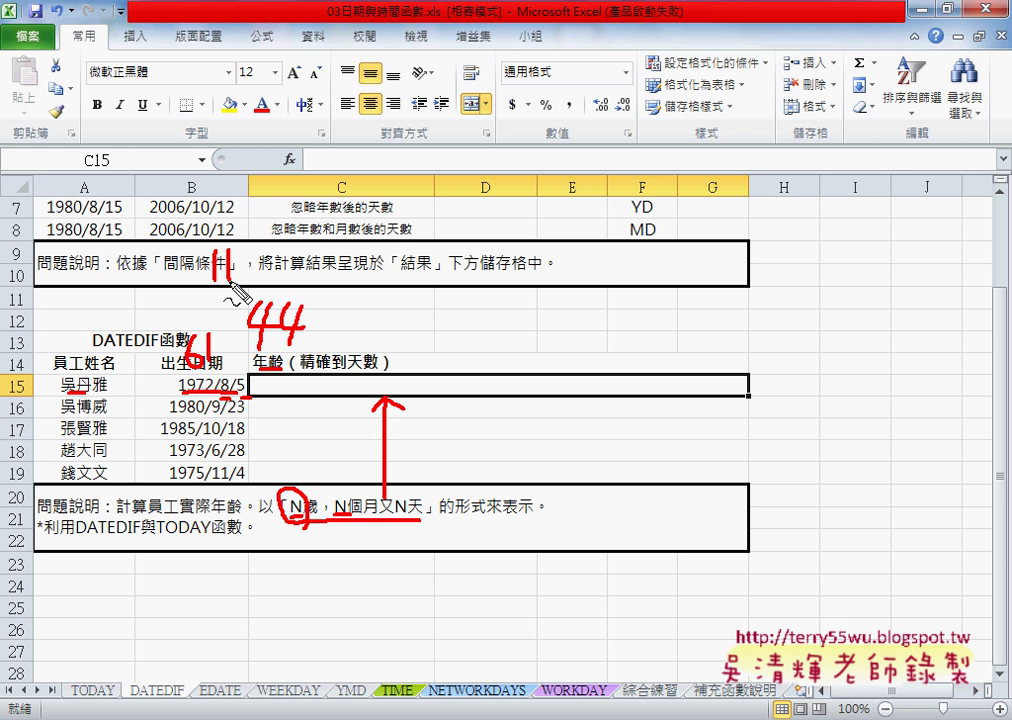
mouse_move(327, 311)
left_mouse_down()
mouse_move(346, 321)
mouse_move(320, 348)
left_mouse_up()
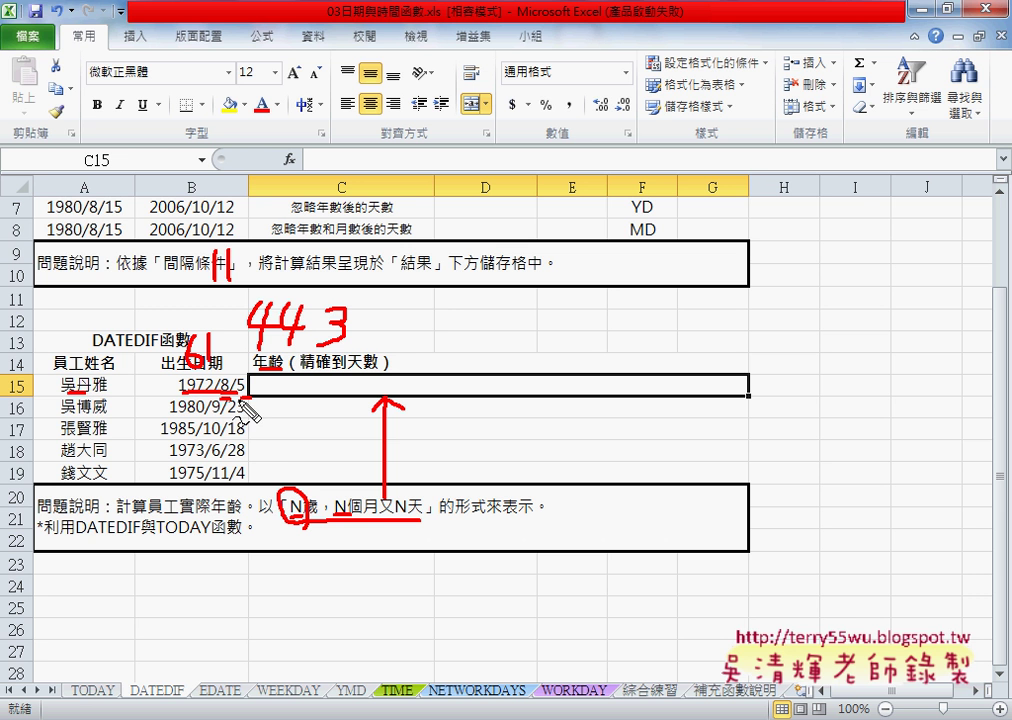
mouse_move(384, 301)
left_mouse_down()
mouse_move(384, 334)
mouse_move(433, 318)
mouse_move(418, 346)
left_mouse_up()
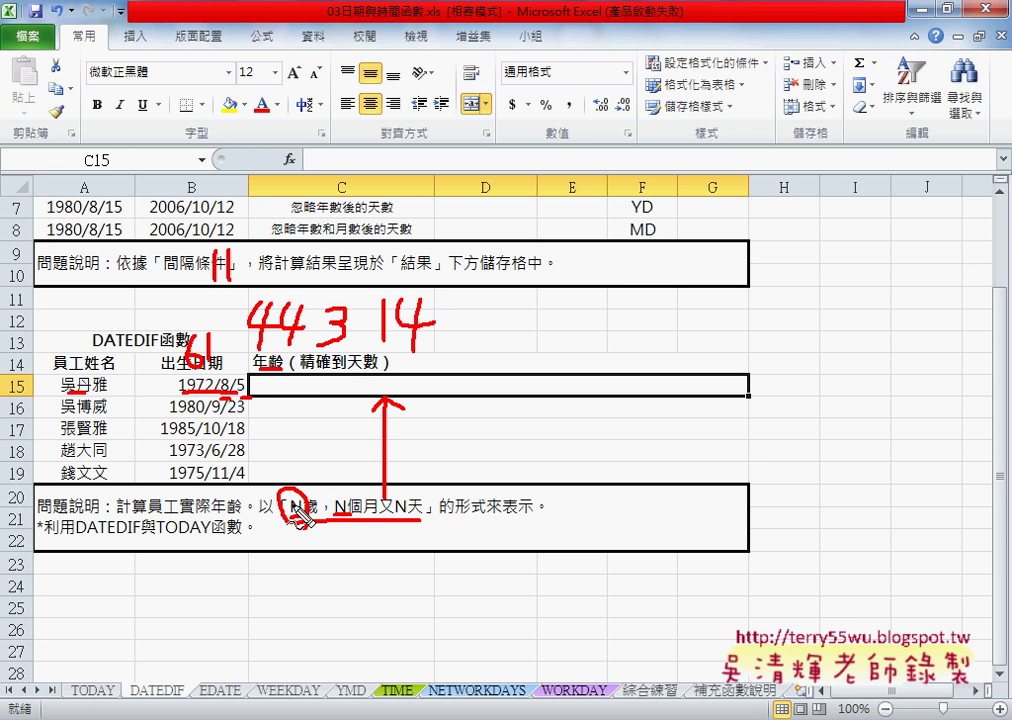
- Draw arrows from 44 to the circled N and from 3 down to N個月
mouse_move(283, 378)
left_mouse_down()
mouse_move(284, 472)
mouse_move(305, 452)
left_mouse_up()
left_click_drag(331, 343, 338, 490)
left_click_drag(322, 468, 352, 466)
- Draw a line from 14 to N天, cross out 44's first digit, and write M and X above 3
mouse_move(408, 356)
left_mouse_down()
mouse_move(420, 482)
mouse_move(437, 480)
left_mouse_up()
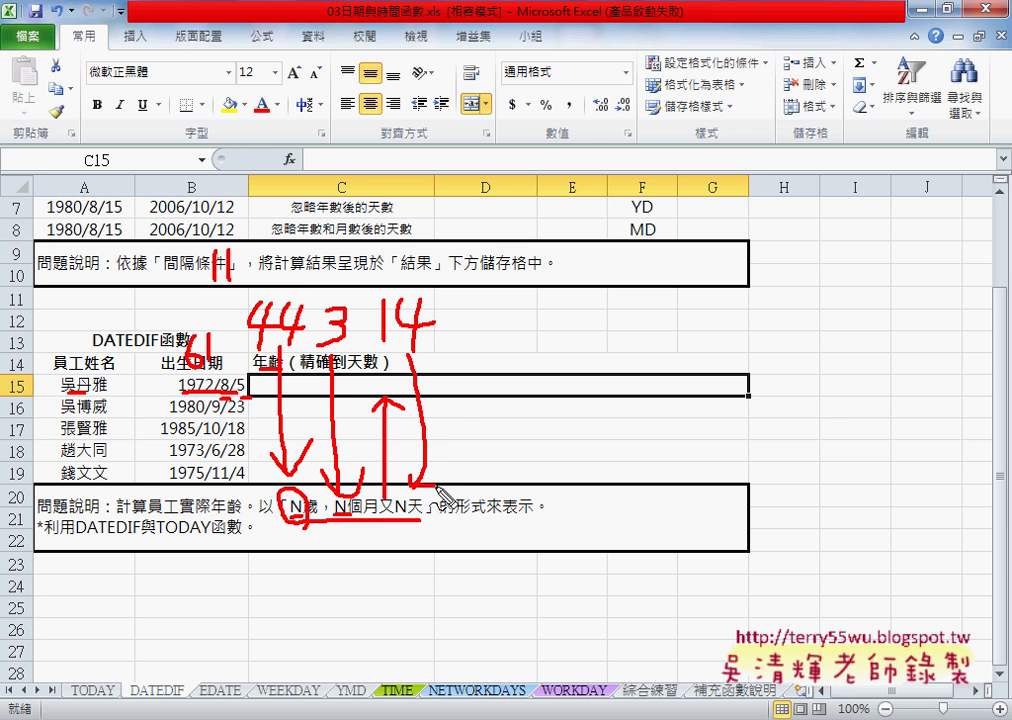
left_click_drag(252, 318, 288, 322)
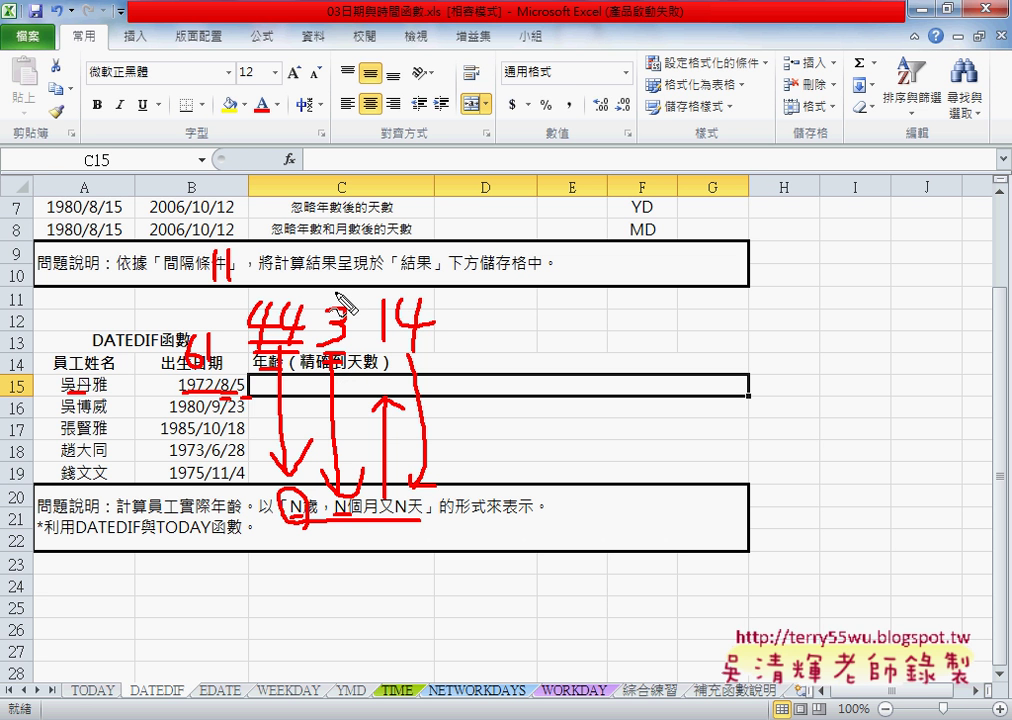
left_click_drag(327, 304, 283, 290)
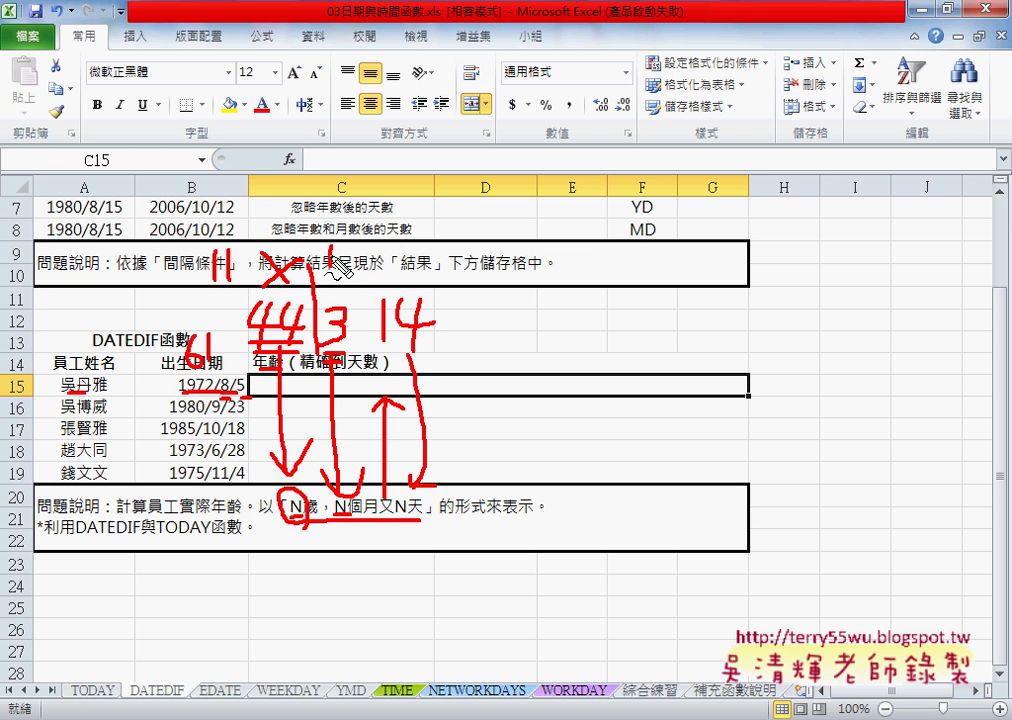
left_click_drag(333, 266, 371, 268)
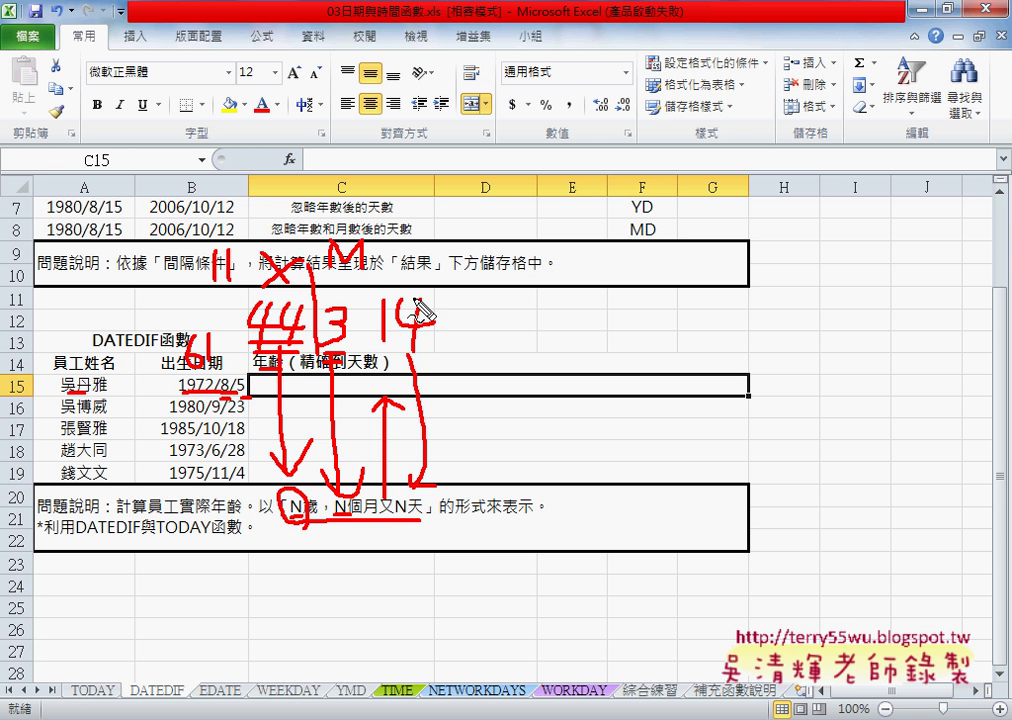
mouse_move(326, 176)
left_mouse_down()
mouse_move(358, 210)
mouse_move(328, 210)
mouse_move(372, 332)
left_mouse_up()
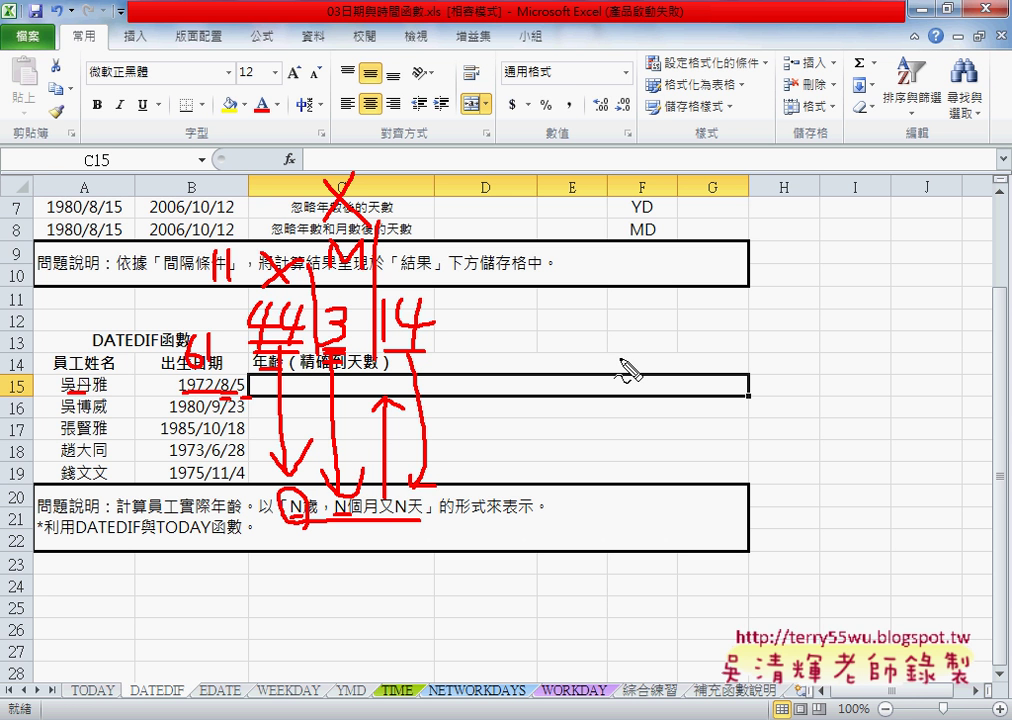
- Clear the red annotations, review the interval codes in column F, and select D3
key("Escape")
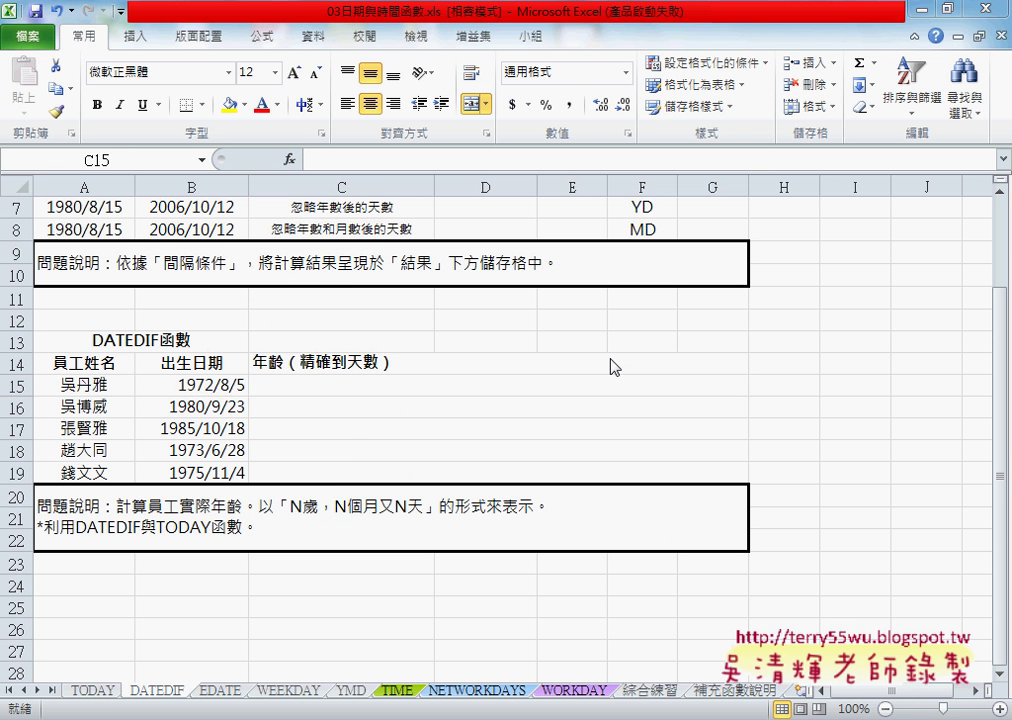
scroll(583, 371, "up", 2)
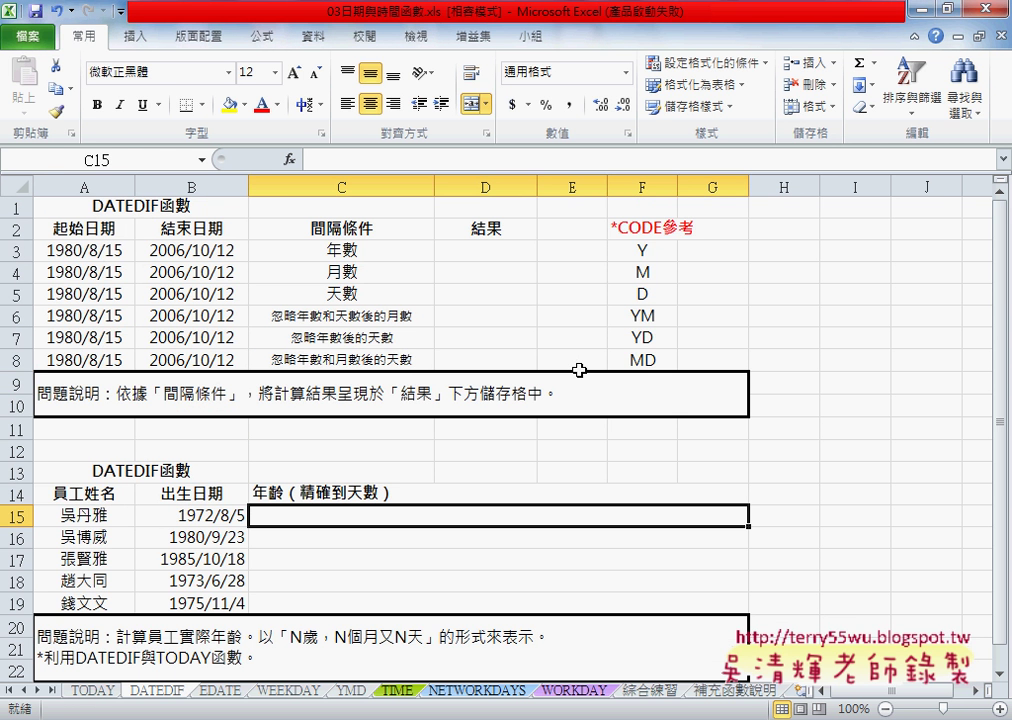
left_click(513, 253)
left_click_drag(653, 252, 650, 358)
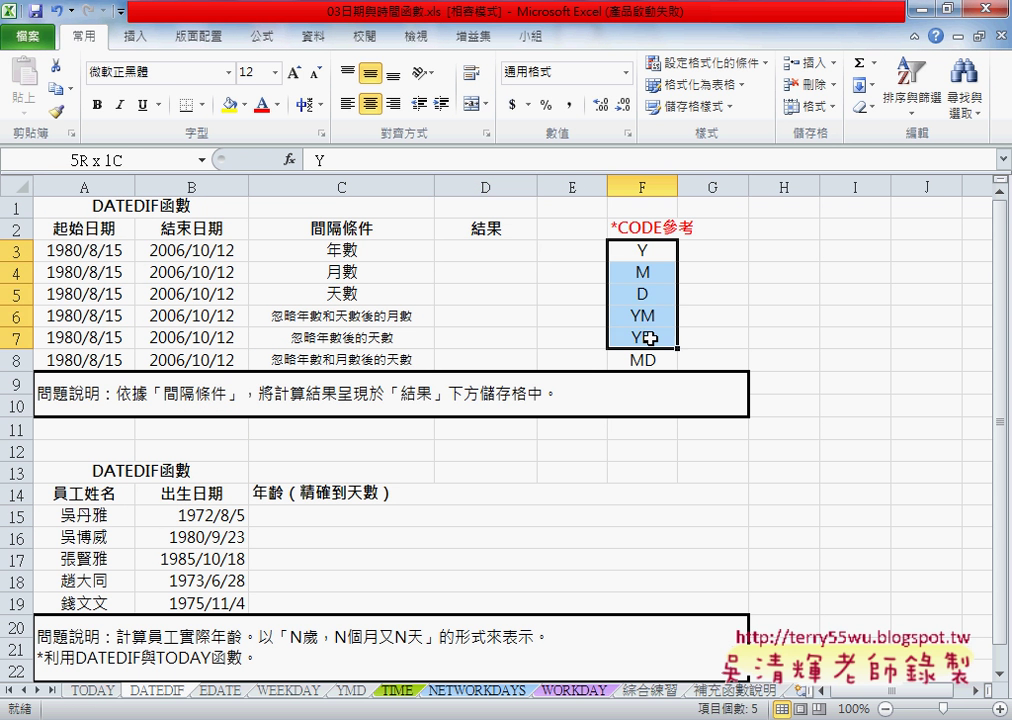
left_click(656, 251)
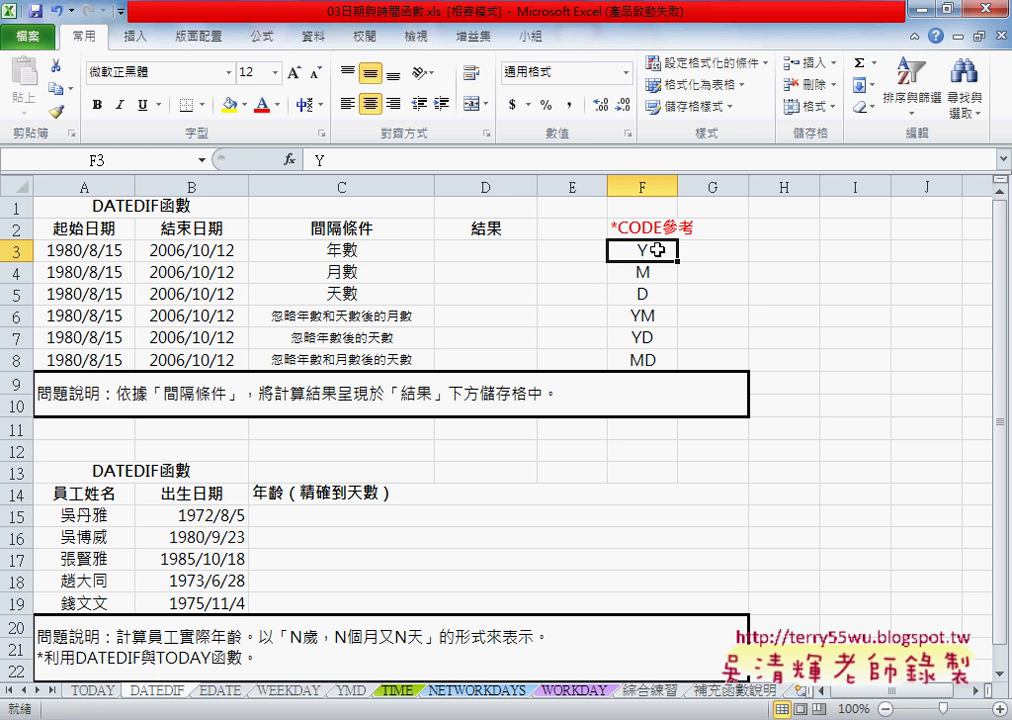
left_click(500, 253)
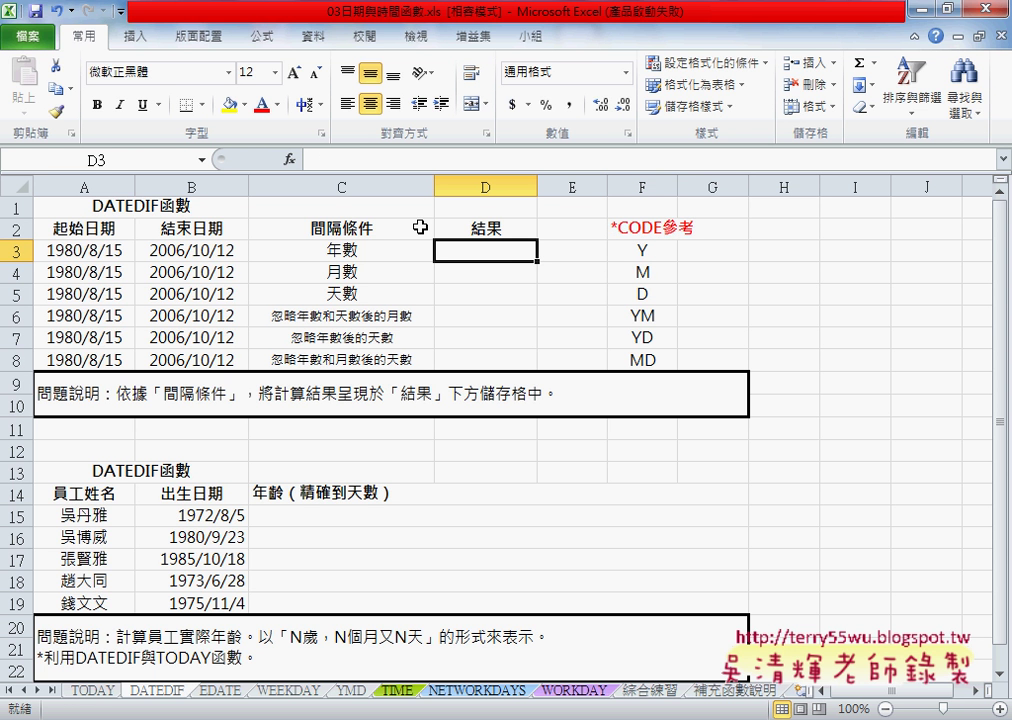
- Enter =datedif(A3,B3,"Y") in D3 to count whole years between the dates
left_click(292, 161)
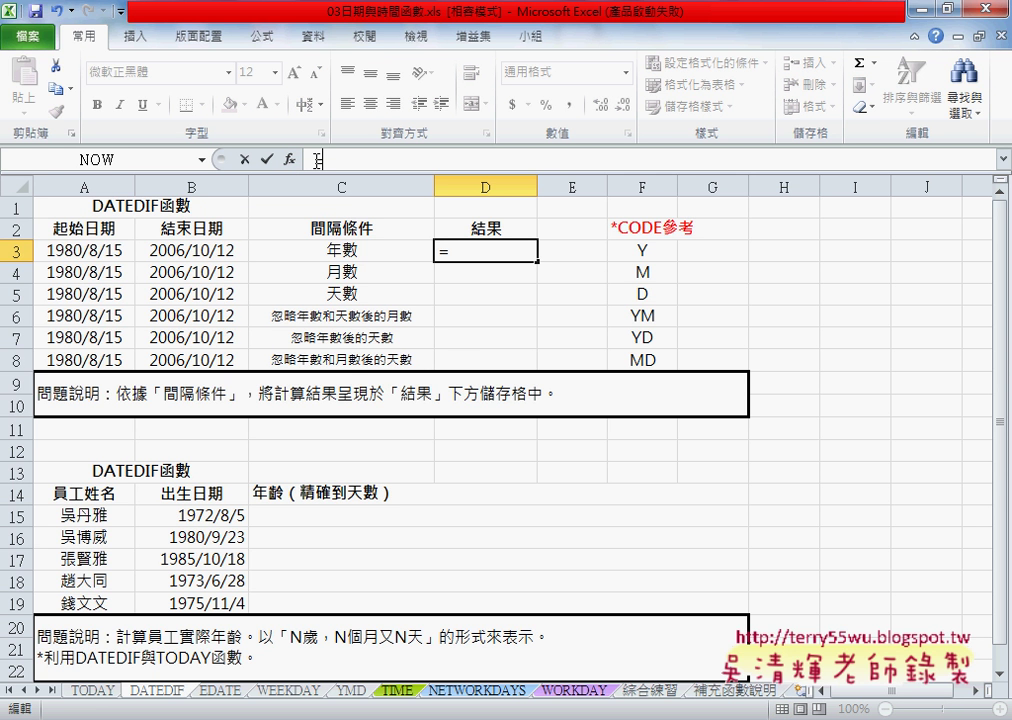
type("da")
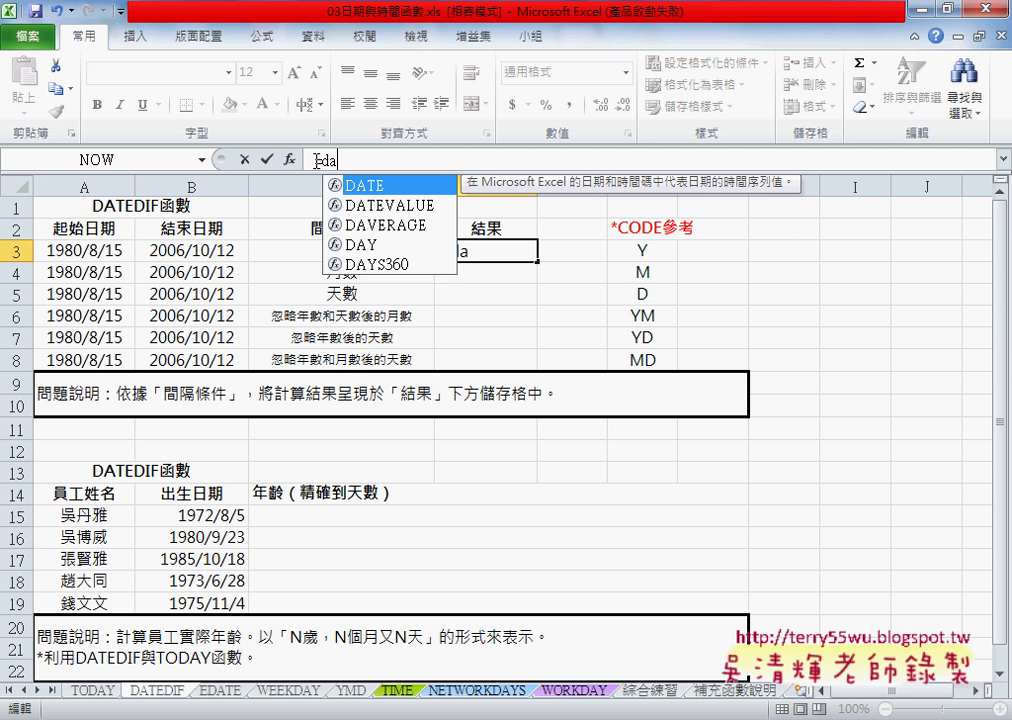
type("tedif")
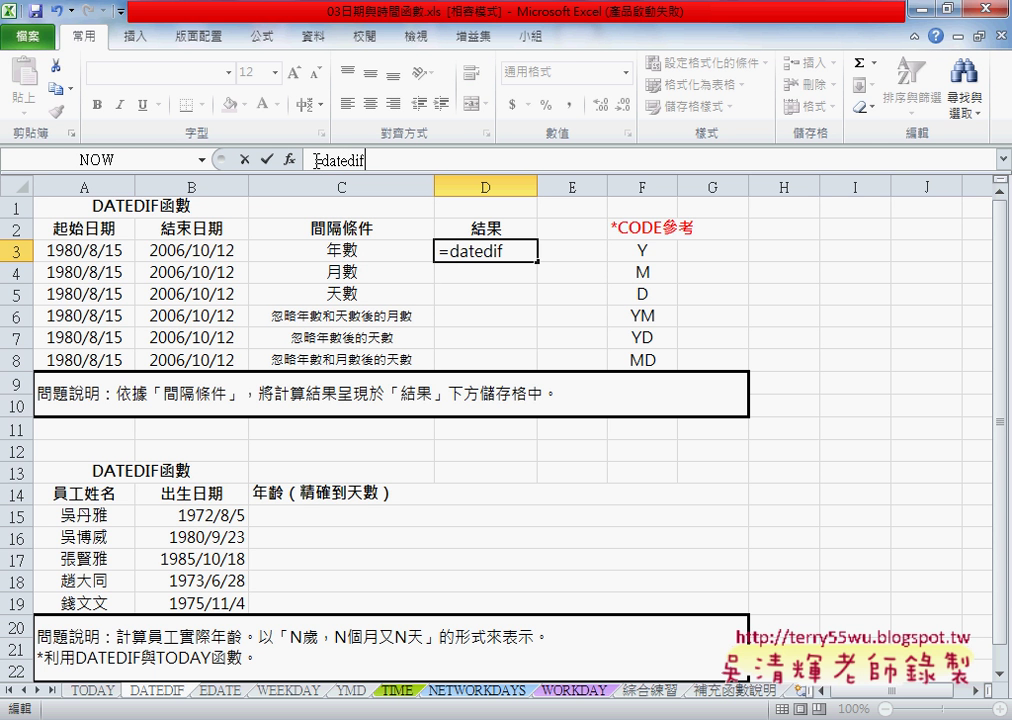
type("(")
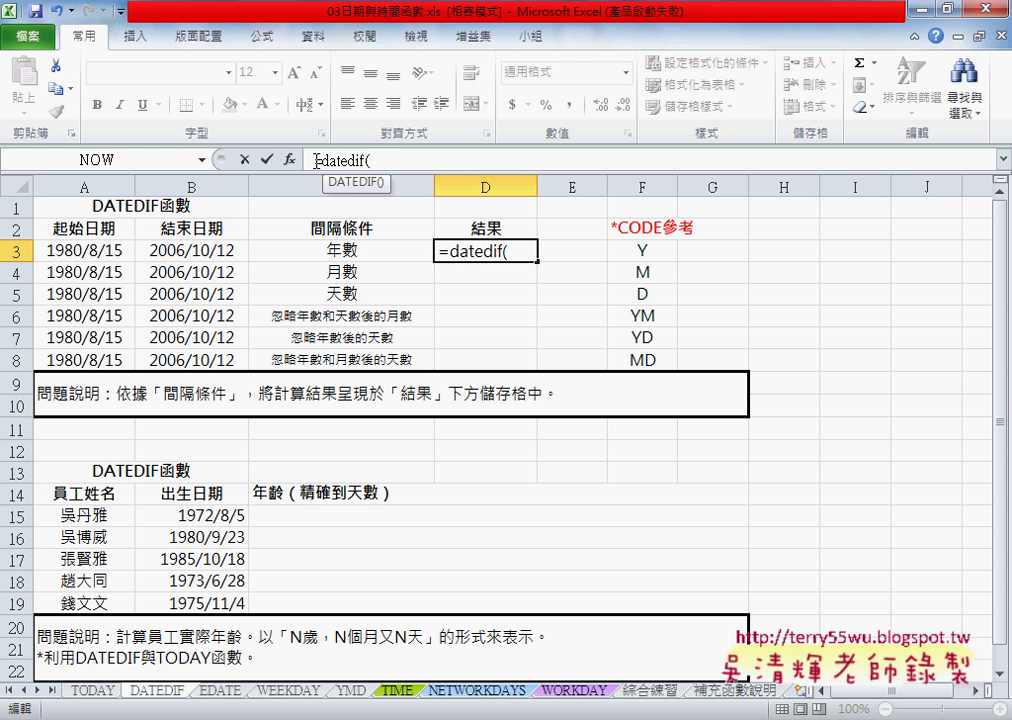
left_click(86, 254)
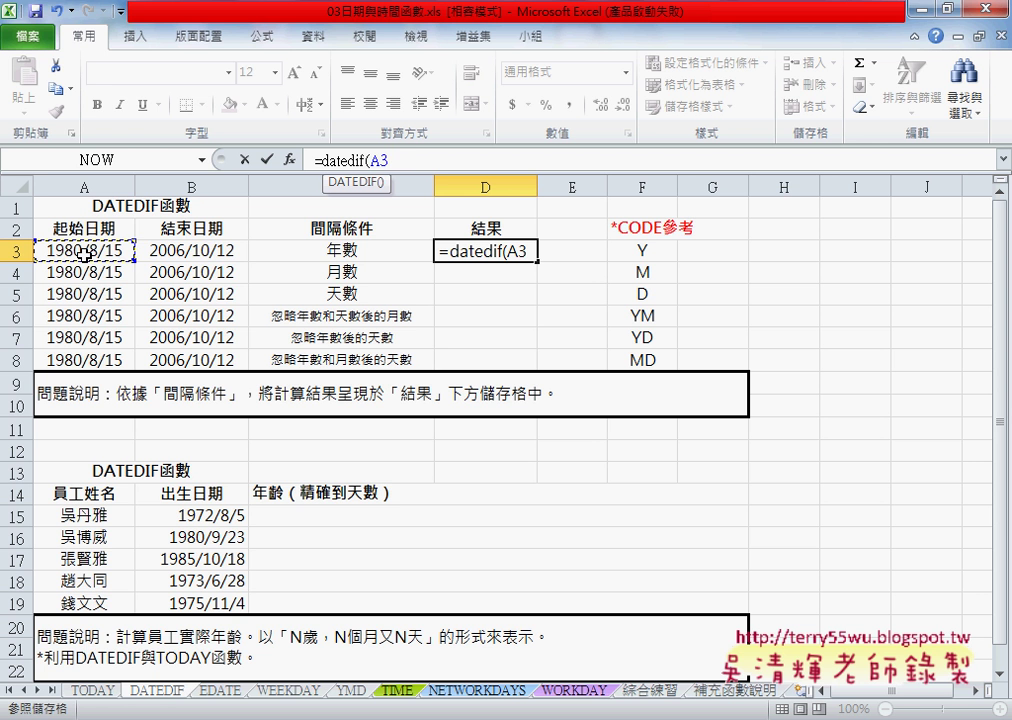
type(",")
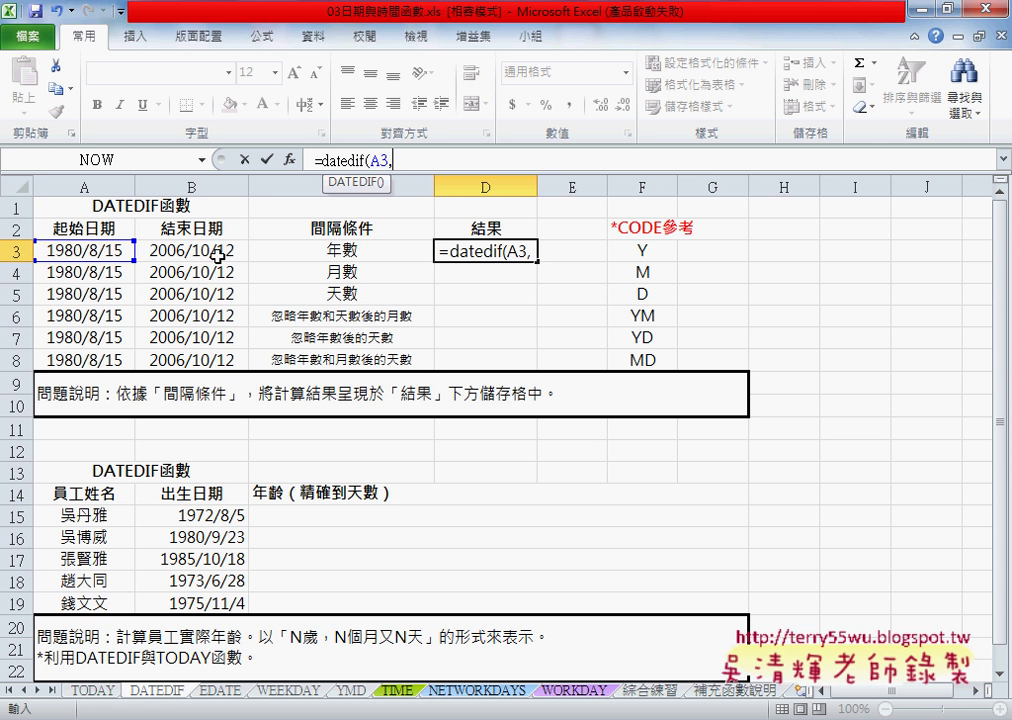
left_click(218, 255)
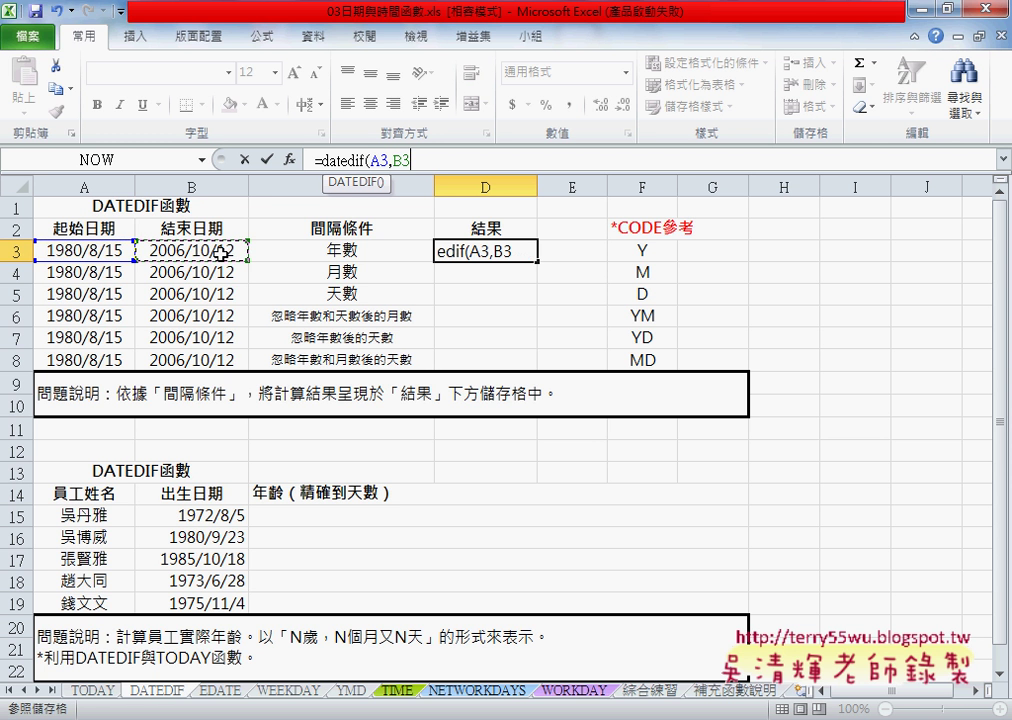
type(",\"Y")
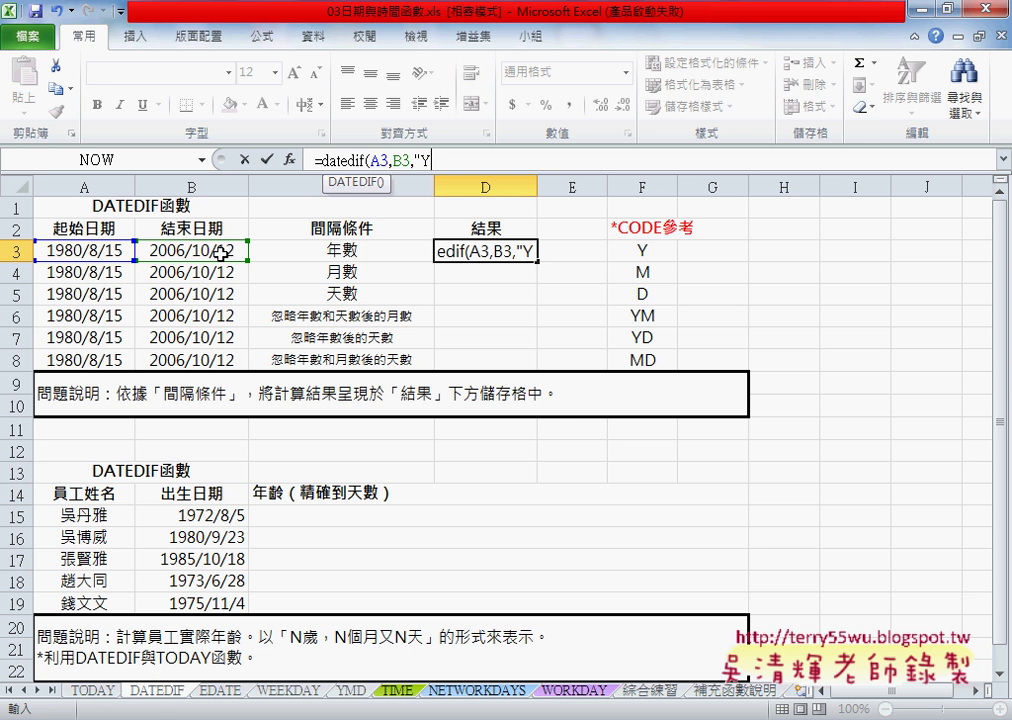
type("\")")
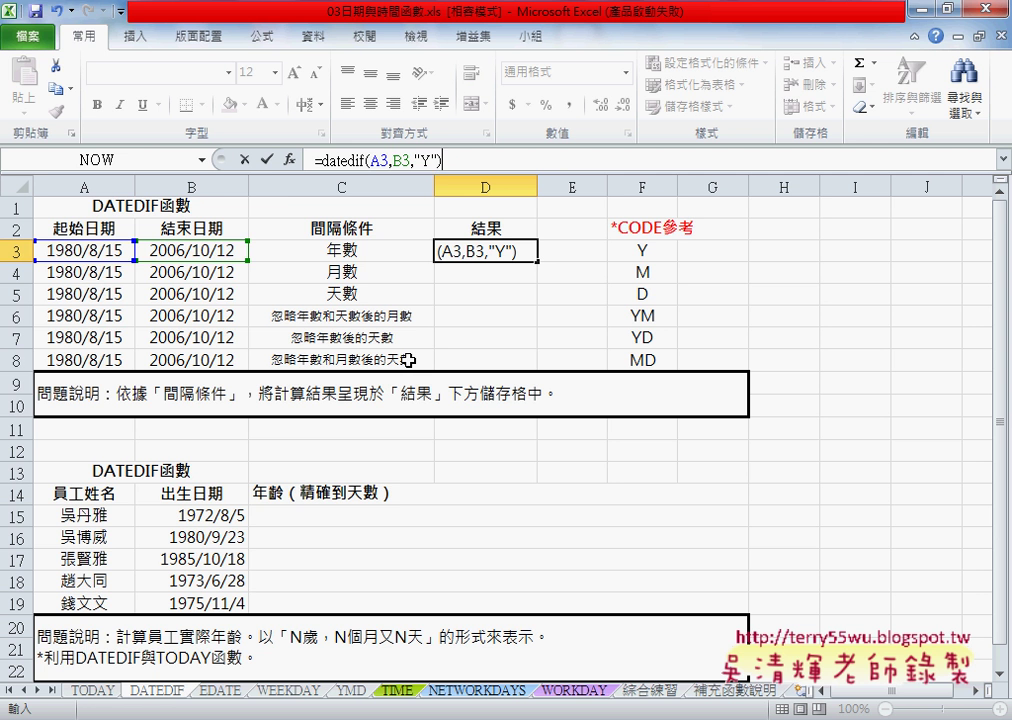
- Confirm D3's formula and change B3's end date month to 8, making it 2006/8/12
left_click(267, 163)
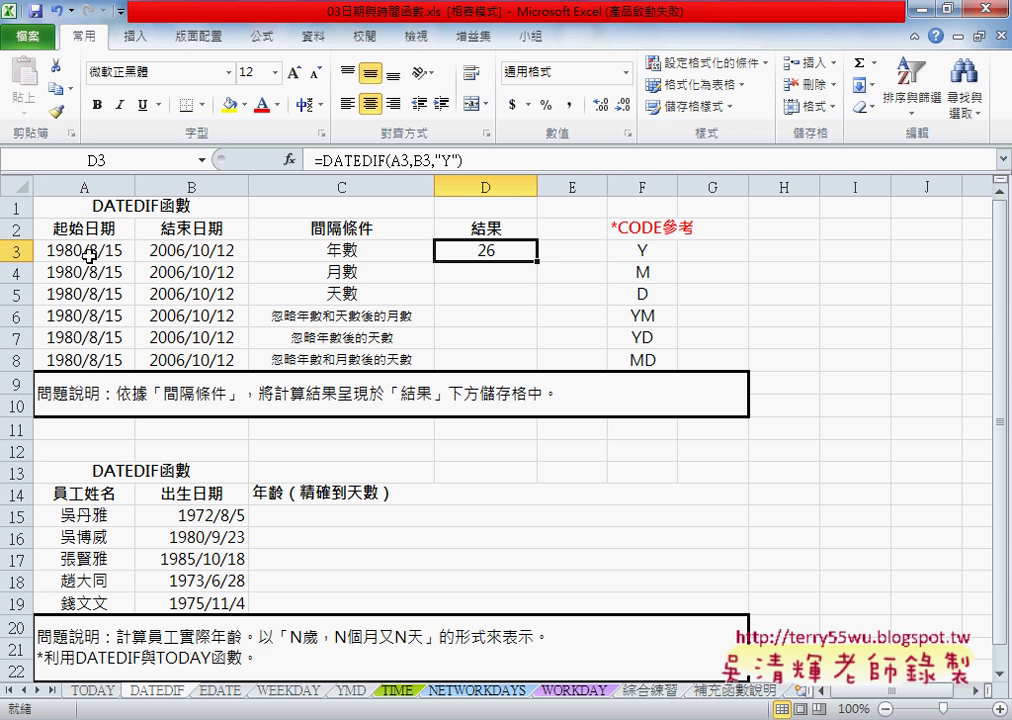
left_click(190, 250)
double_click(200, 250)
left_click_drag(192, 250, 204, 250)
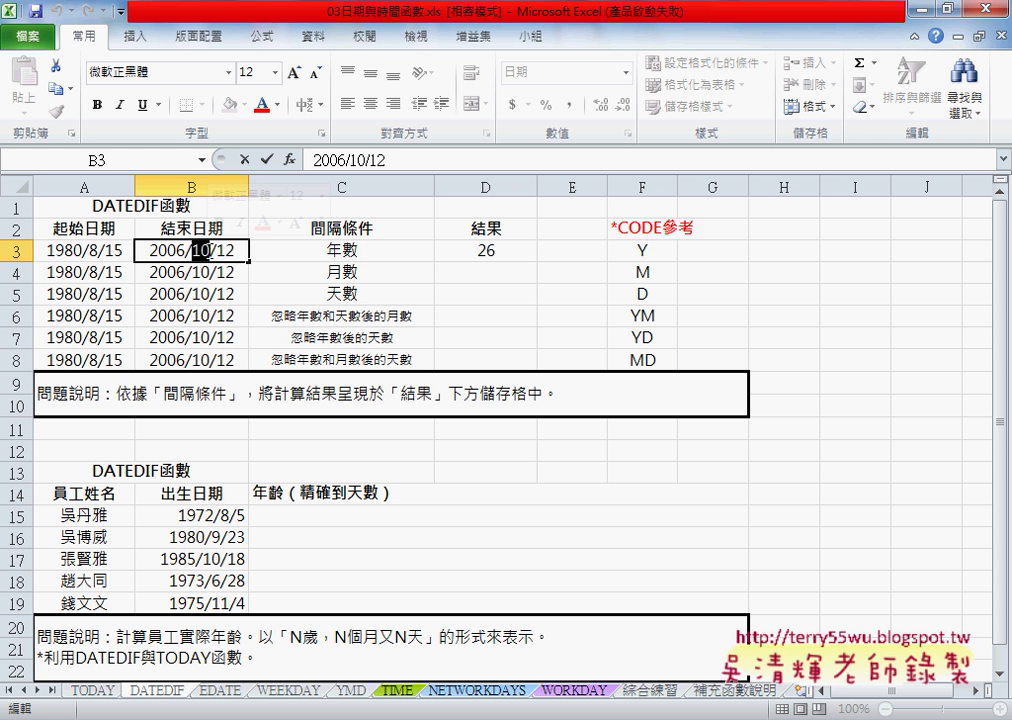
type("8")
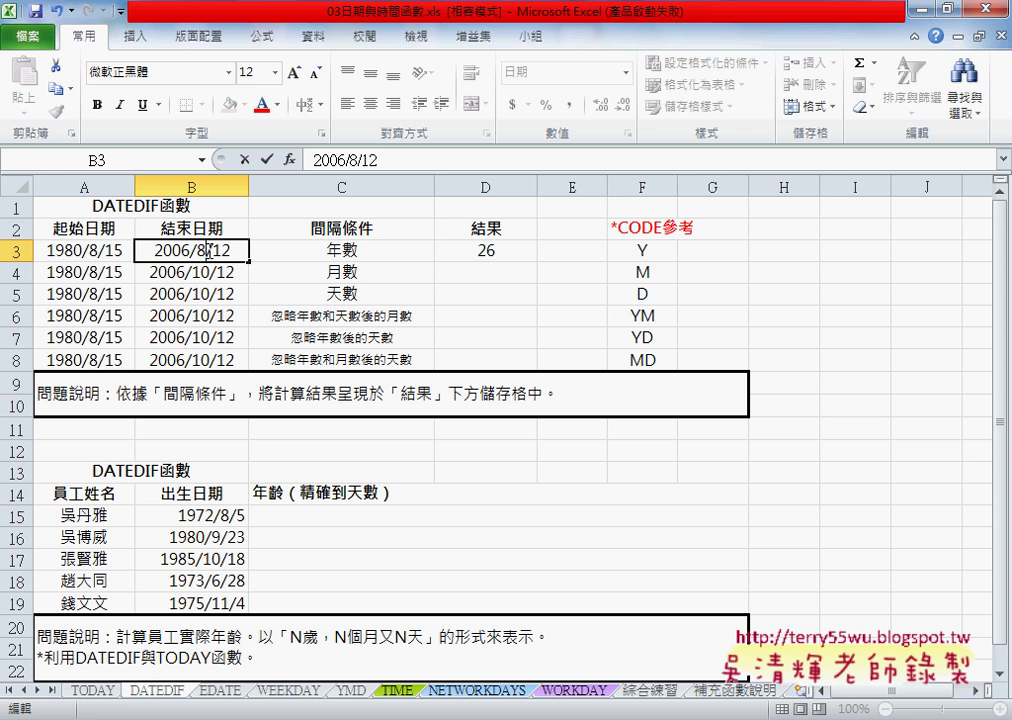
key("Return")
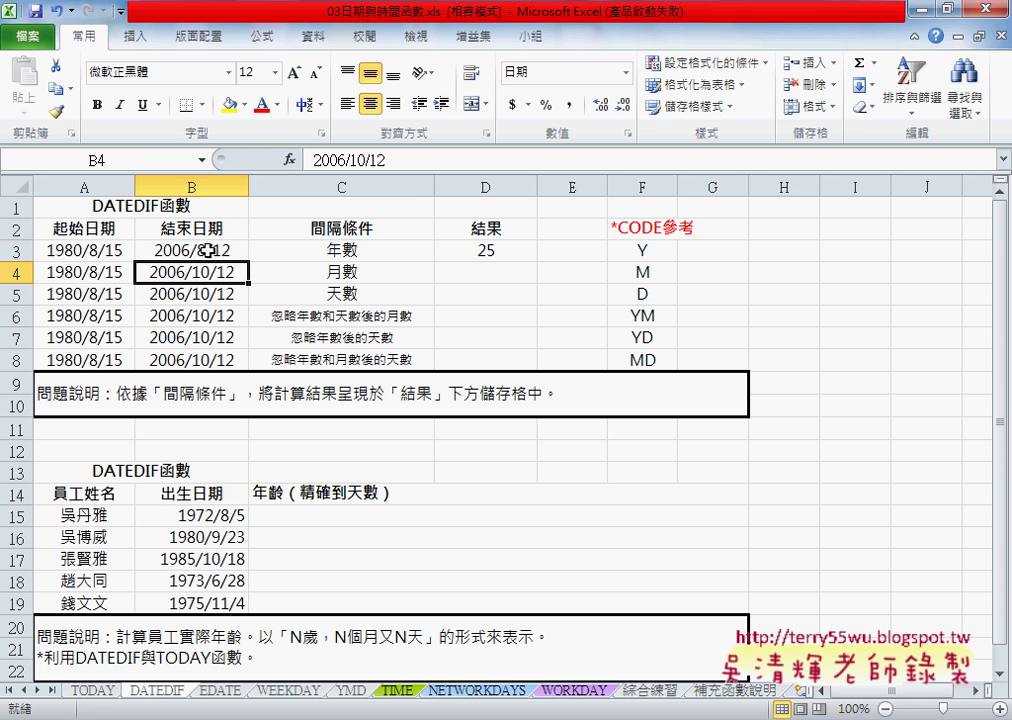
- Fill D3's year-count formula down to D8
left_click(207, 250)
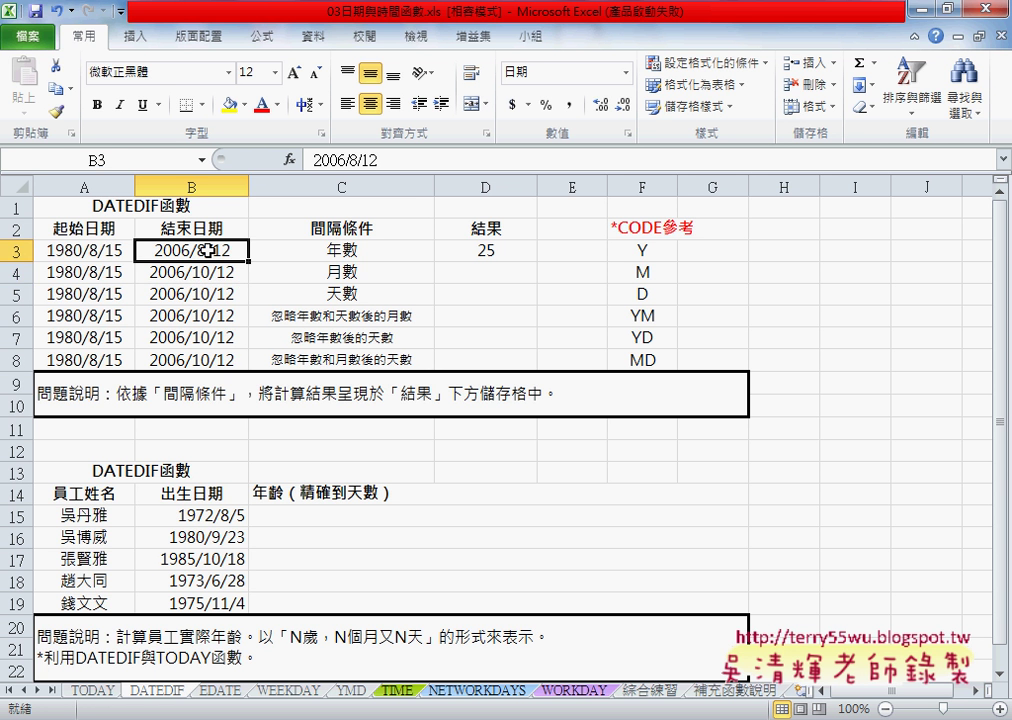
left_click(480, 255)
left_click_drag(537, 261, 533, 366)
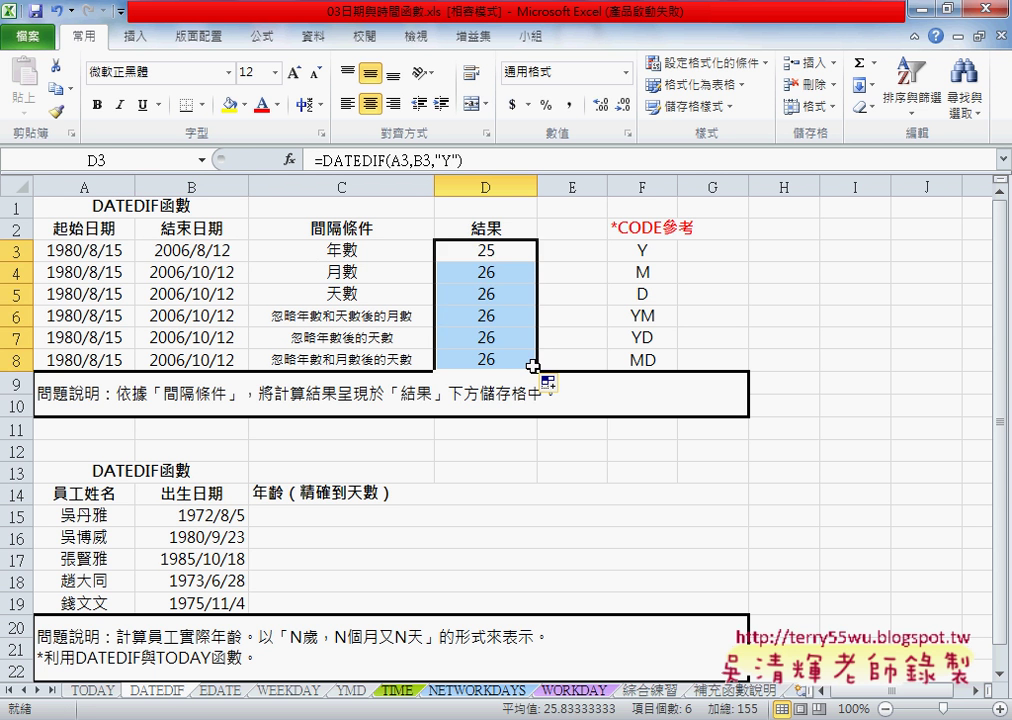
- Change D4's DATEDIF interval code from "Y" to "M" so it returns 313 months
left_click(515, 264)
double_click(447, 160)
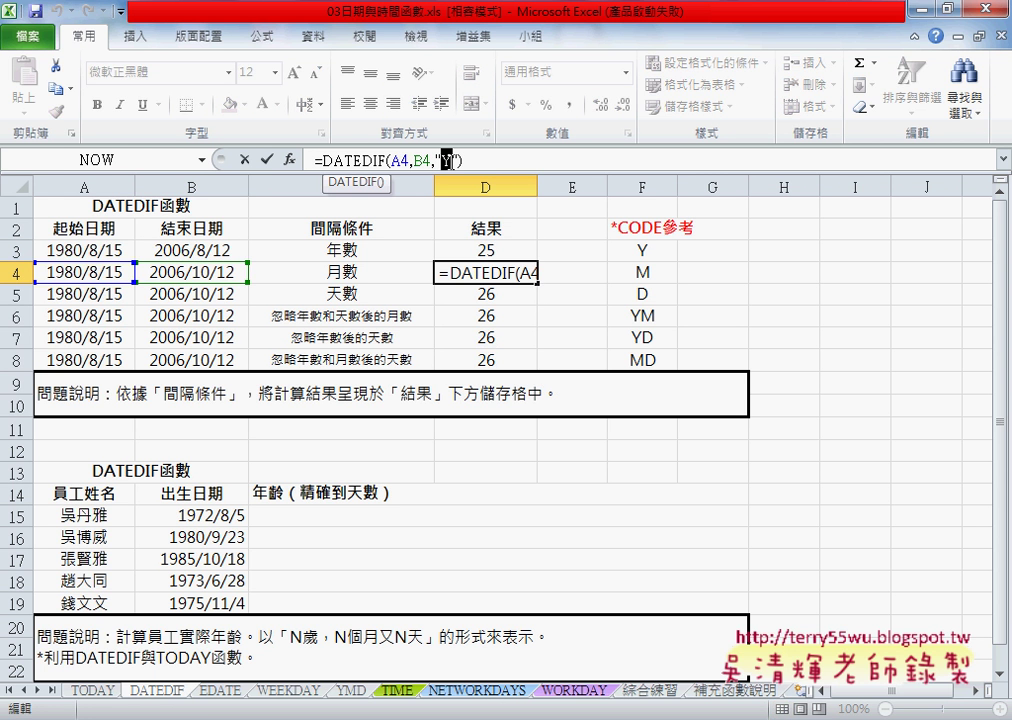
type("M")
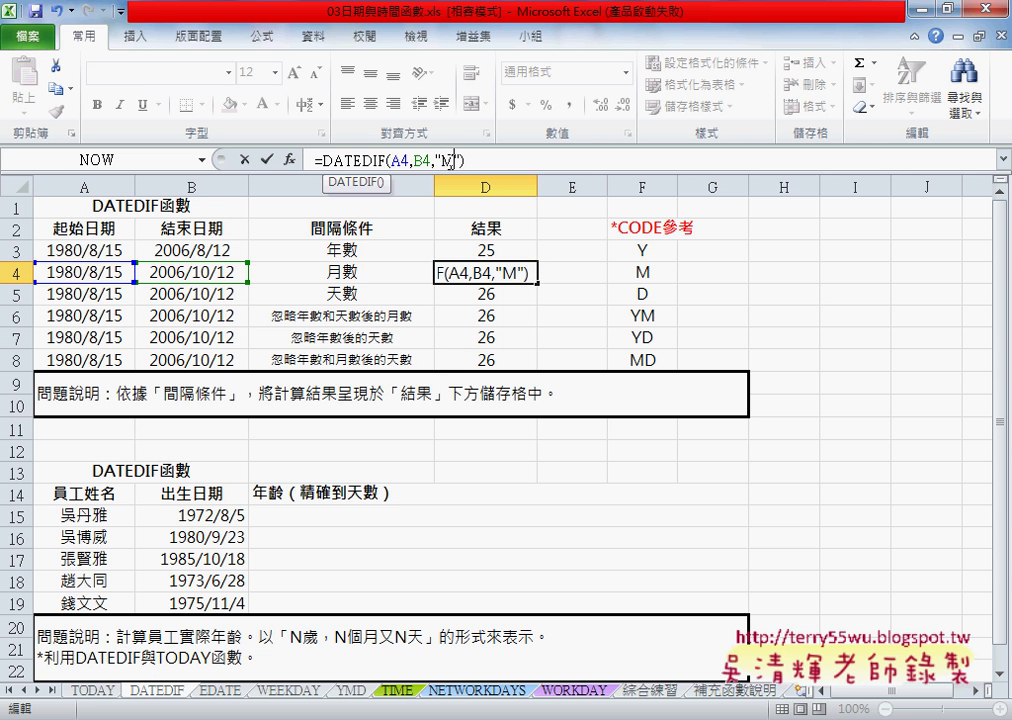
left_click(266, 159)
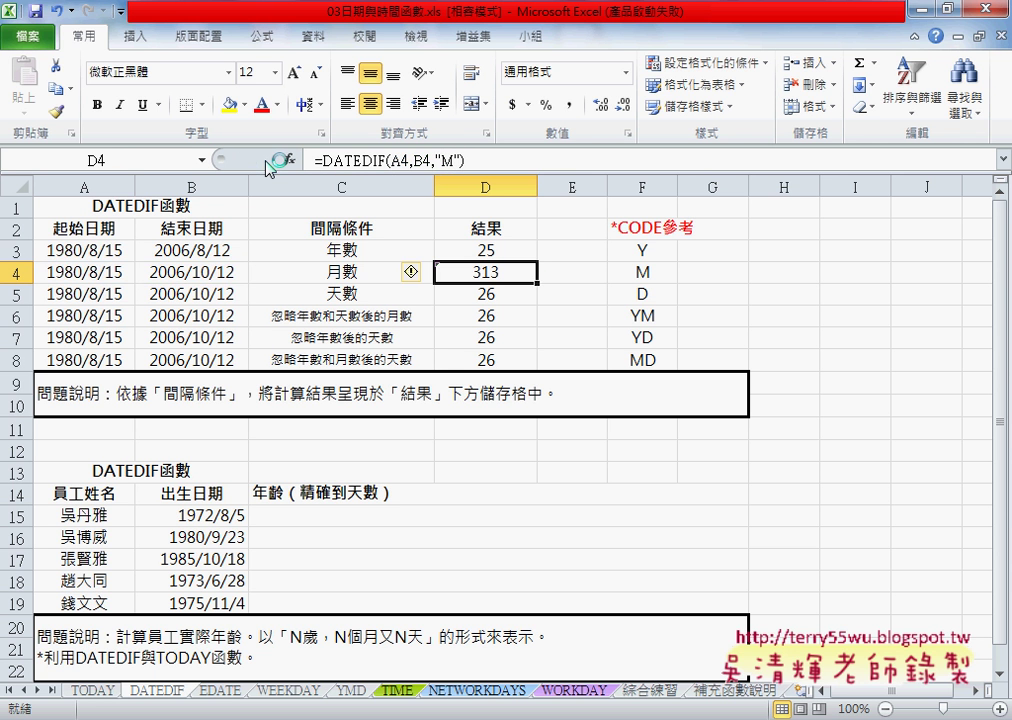
double_click(449, 160)
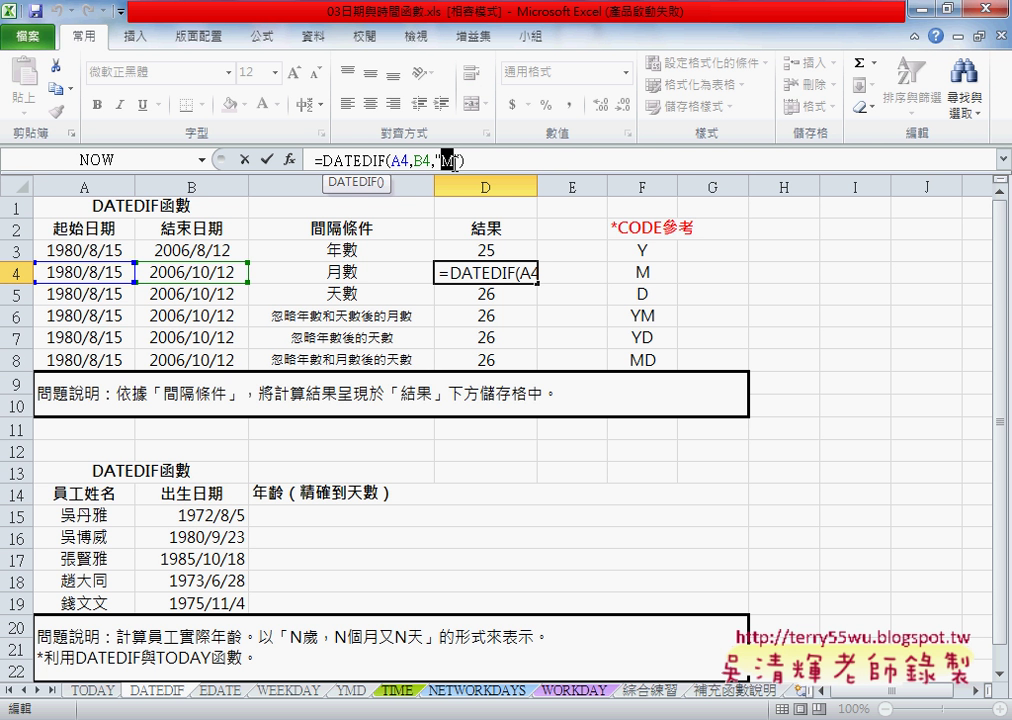
left_click(266, 159)
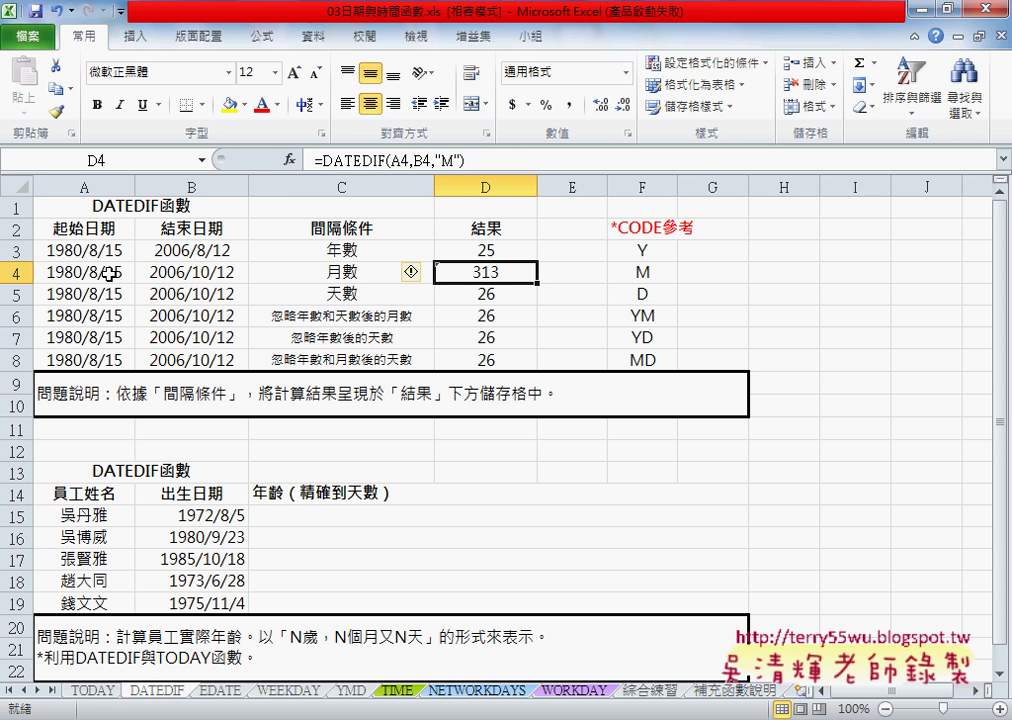
- Change B4's last day digit to 5, giving 2006/10/15, and check D4 shows 314
double_click(242, 272)
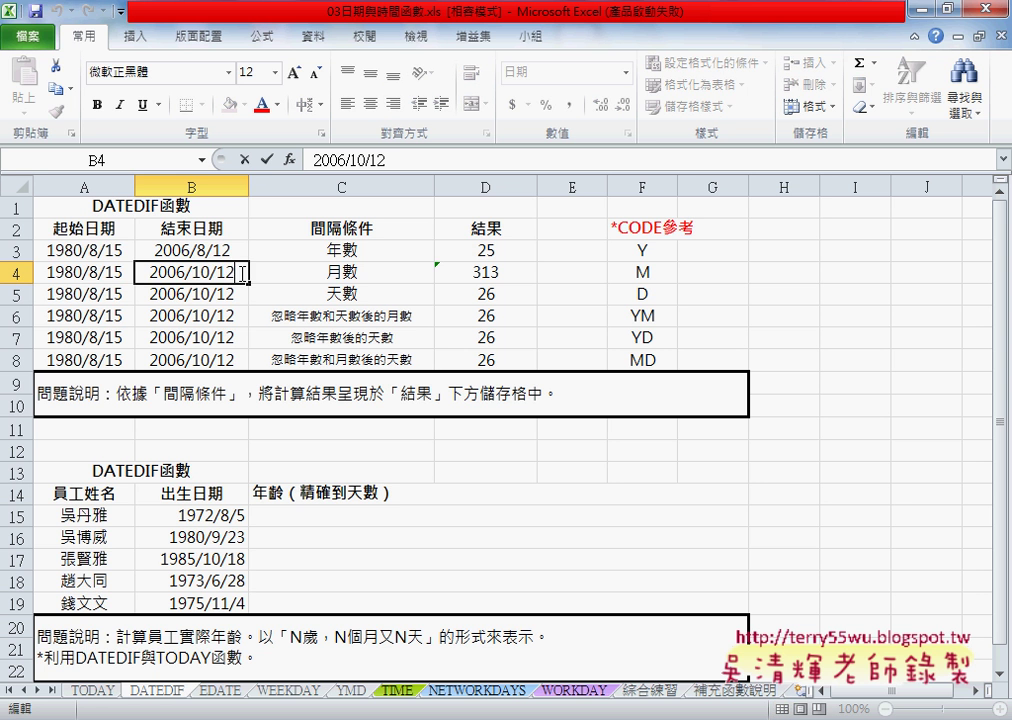
left_click_drag(229, 272, 244, 272)
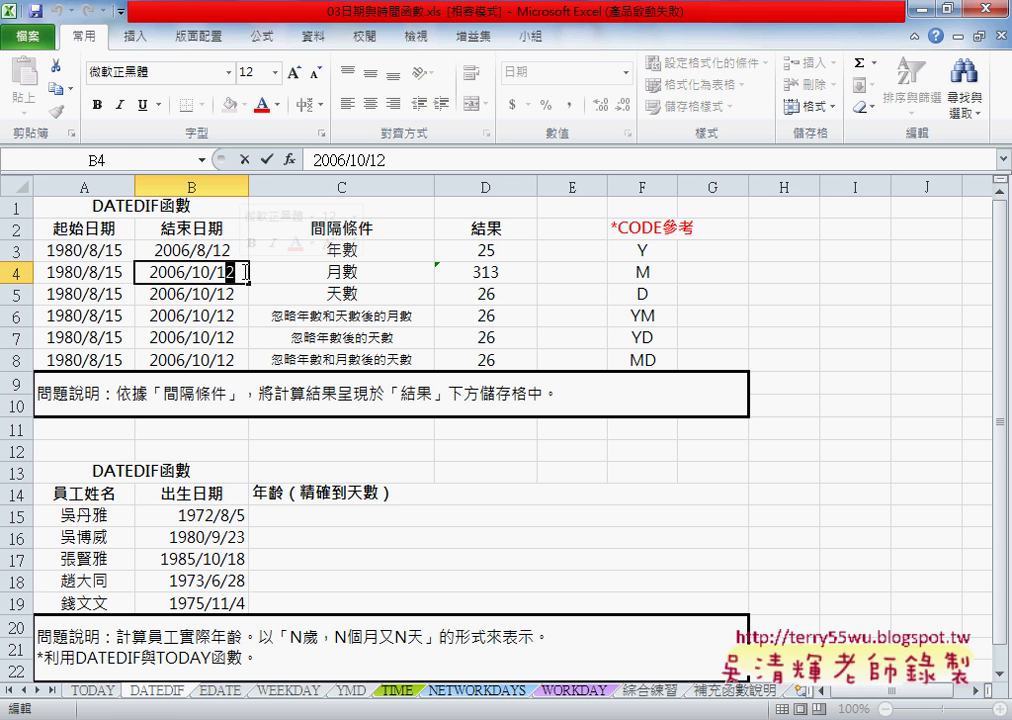
type("5")
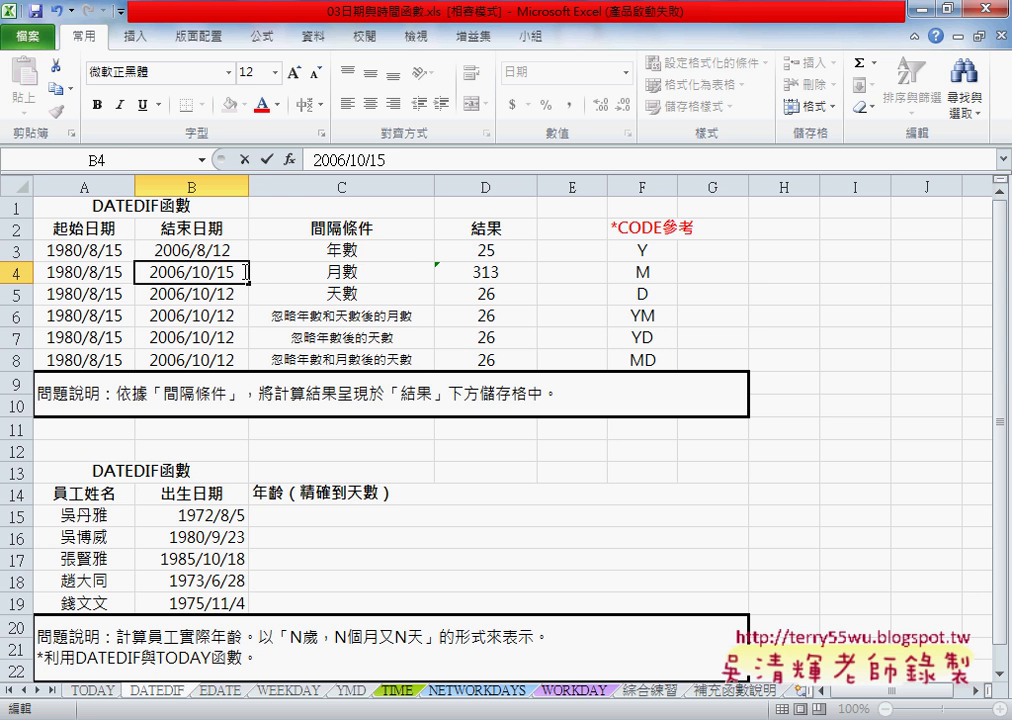
key("Return")
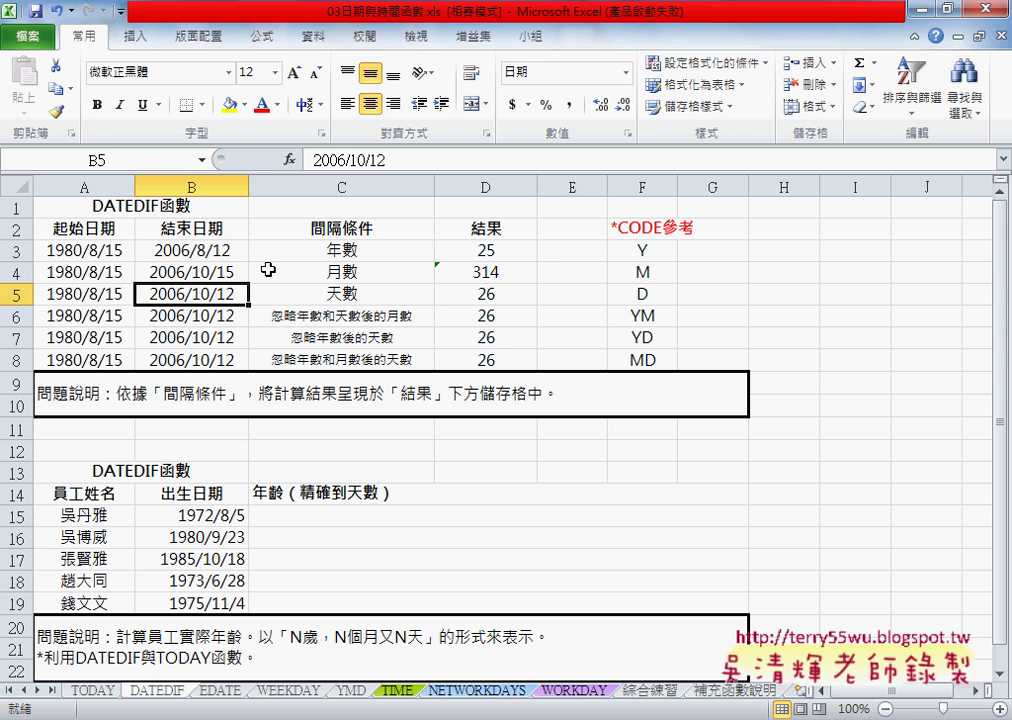
left_click(518, 273)
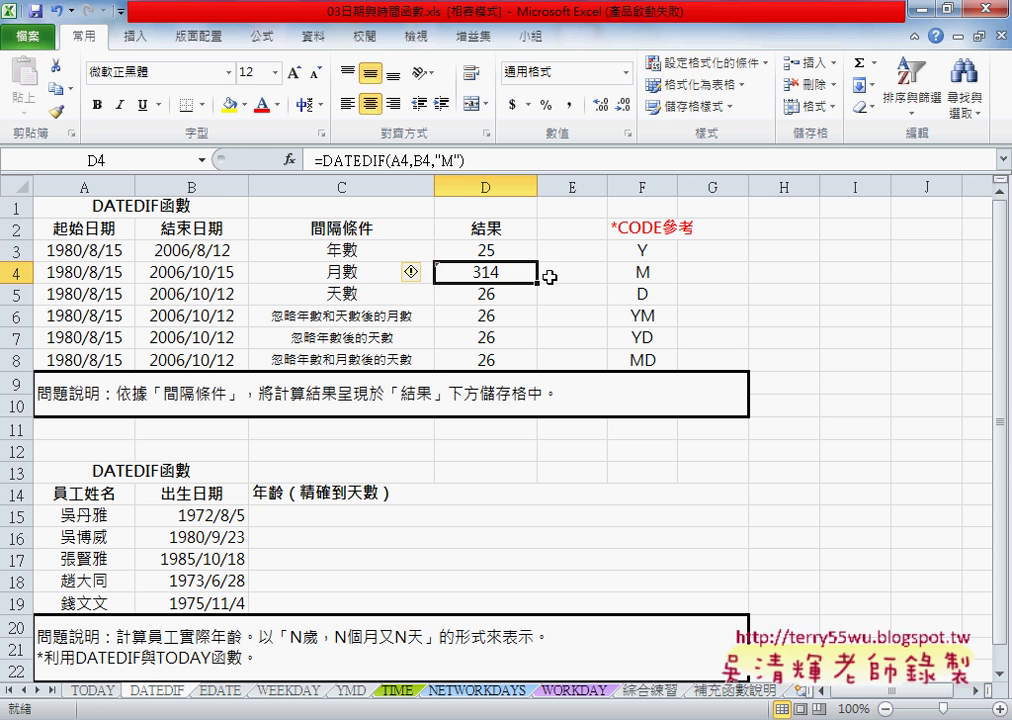
- Switch D5's DATEDIF code to "D" so it returns 9554 days
left_click(508, 293)
double_click(446, 160)
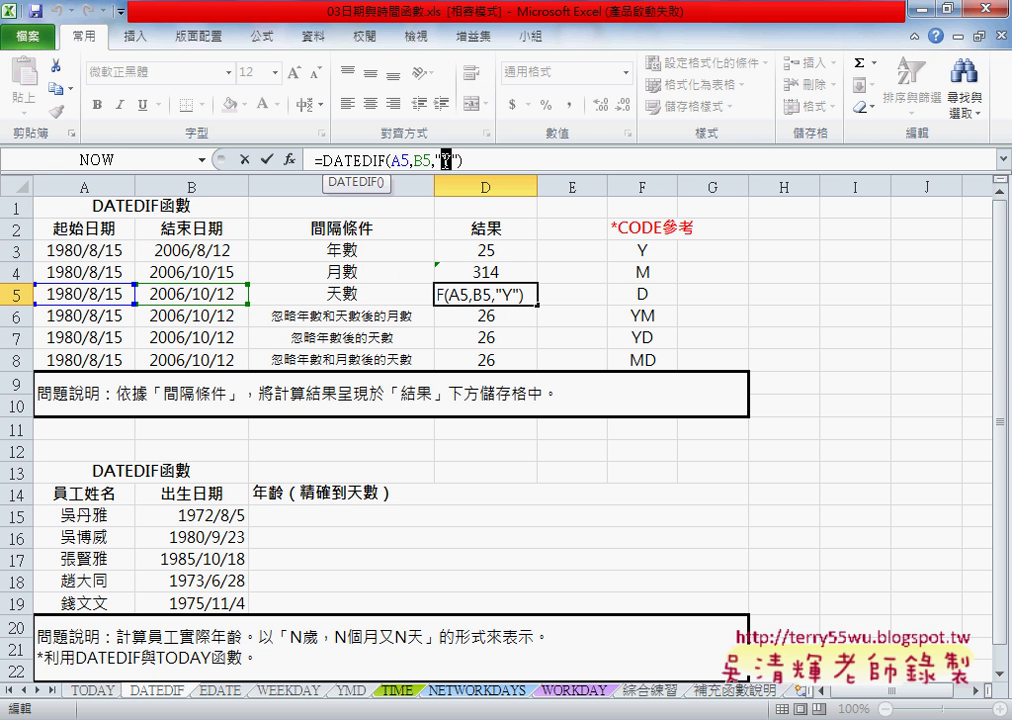
type("D")
key("Return")
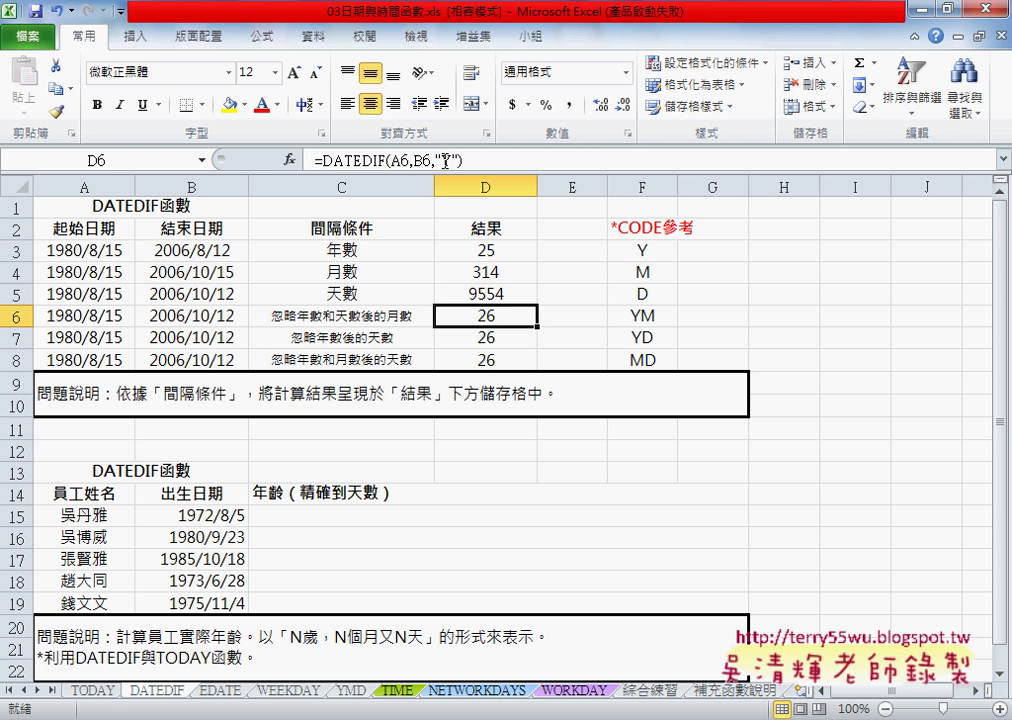
left_click(527, 291)
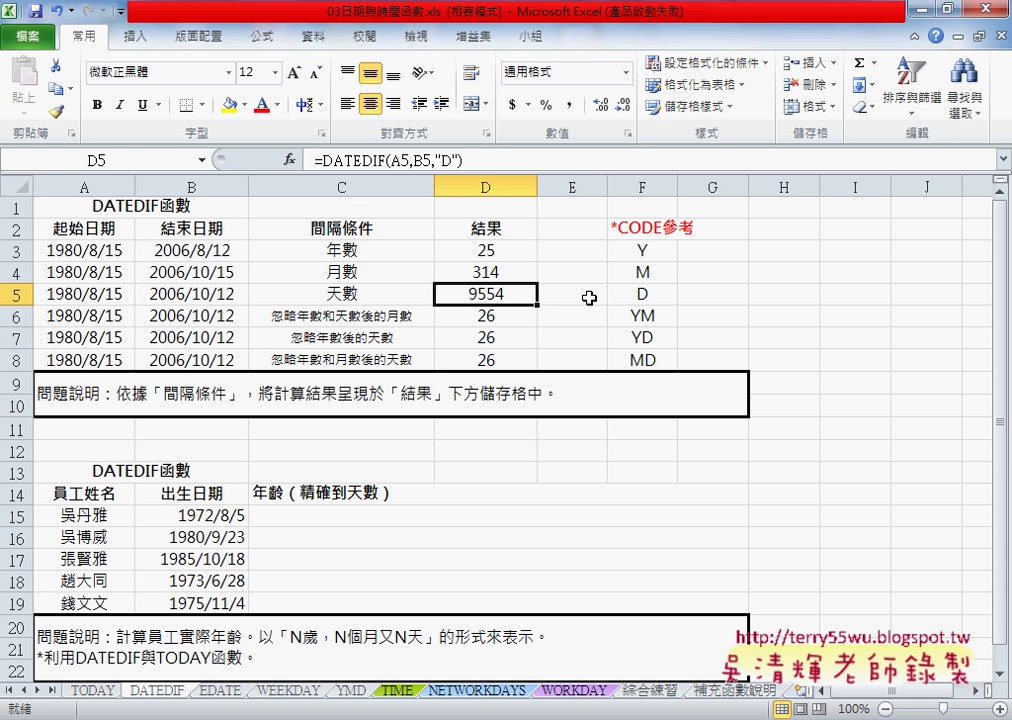
left_click(589, 298)
- Enter =B5-A5 in E5 to get the day difference directly
left_click(360, 160)
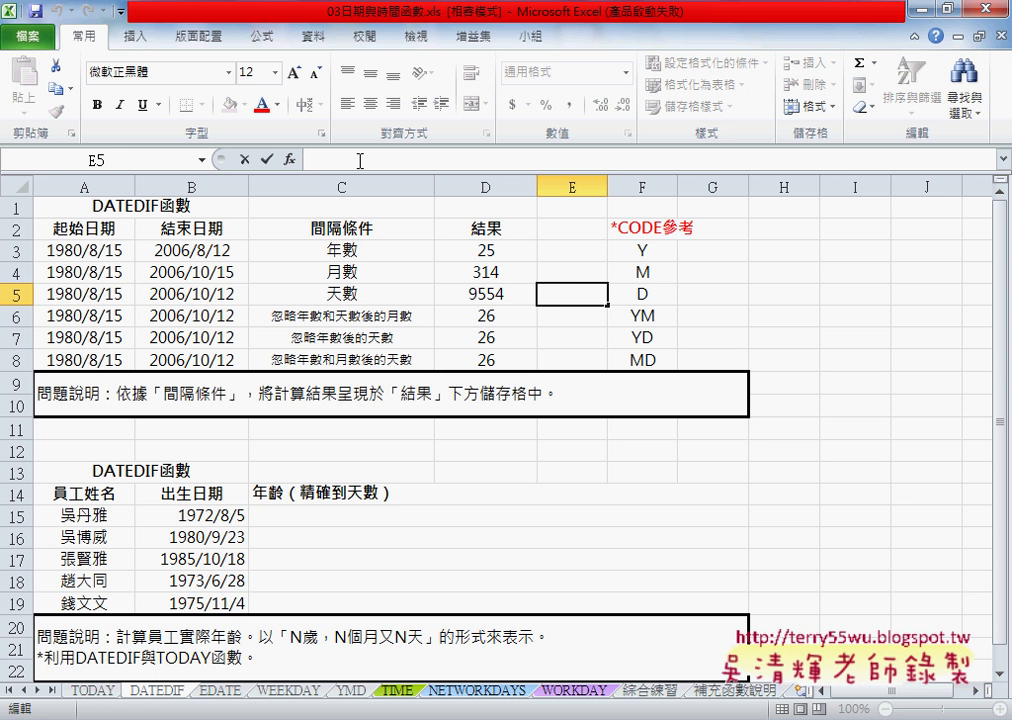
type("=")
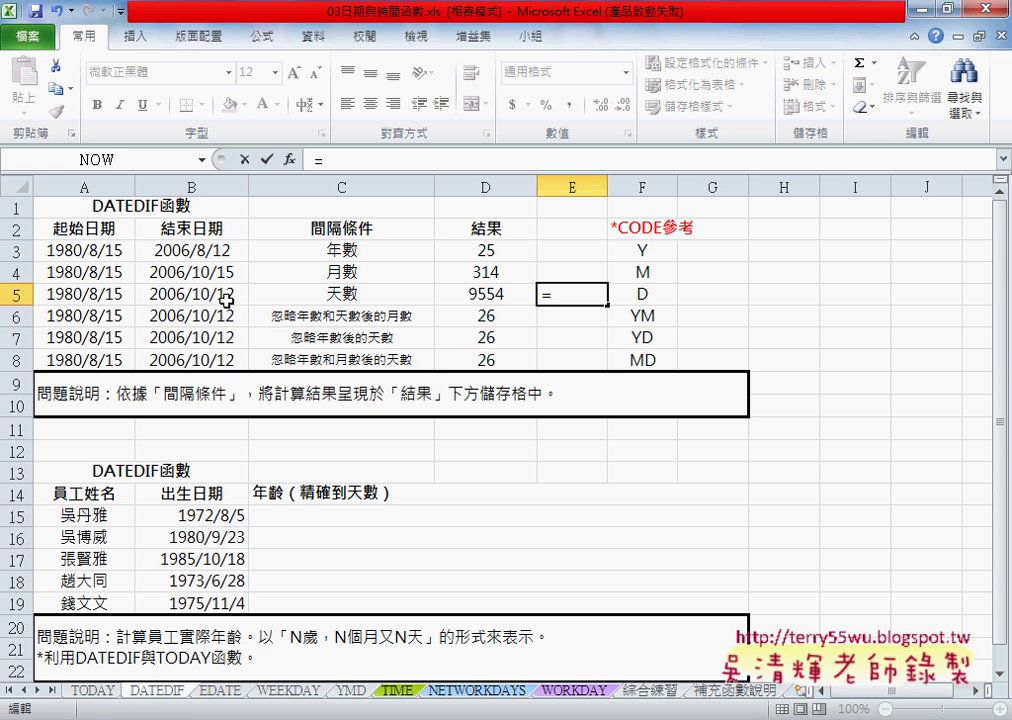
left_click(227, 300)
type("-")
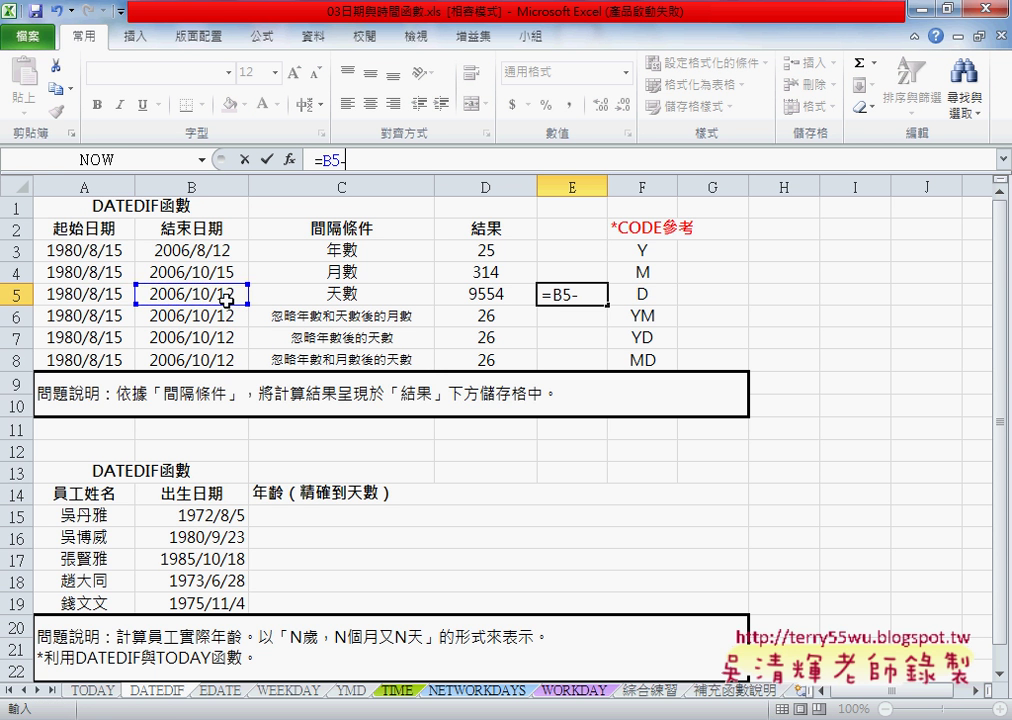
left_click(104, 297)
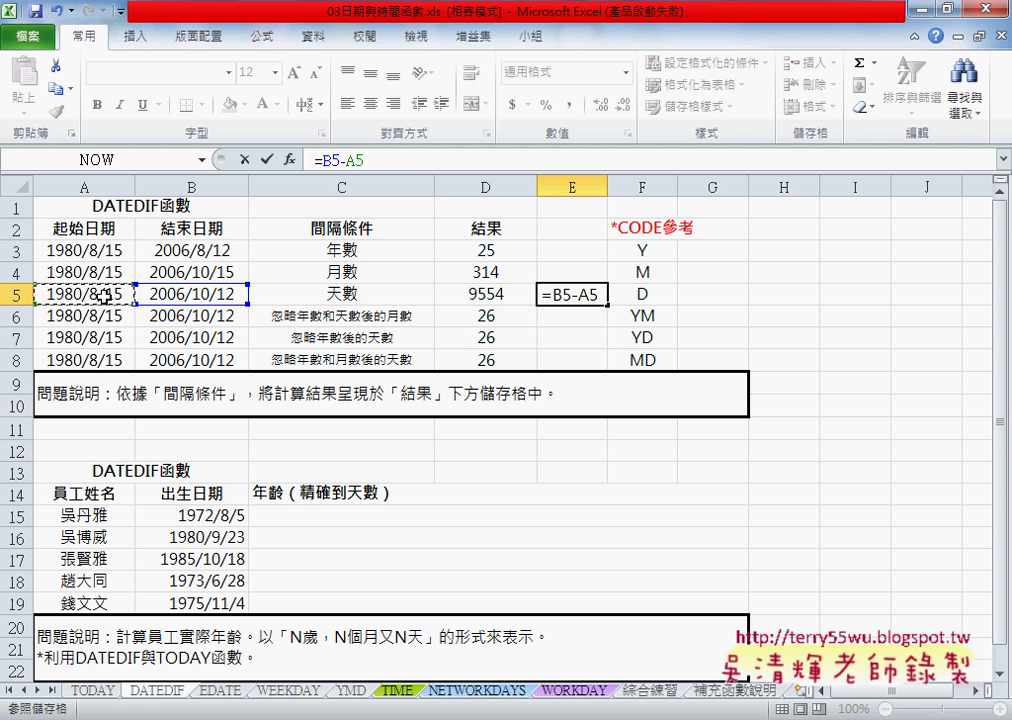
left_click(267, 160)
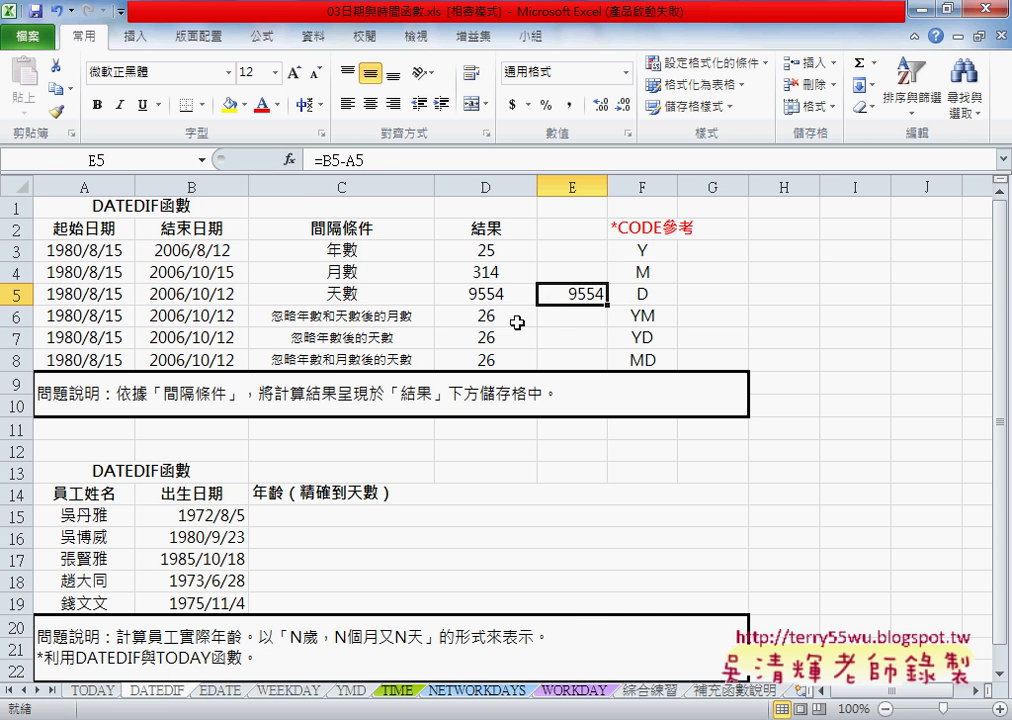
- Open E5's Format Cells dialog, close it unchanged, and compare with D5's 9554
right_click(562, 291)
left_click(590, 578)
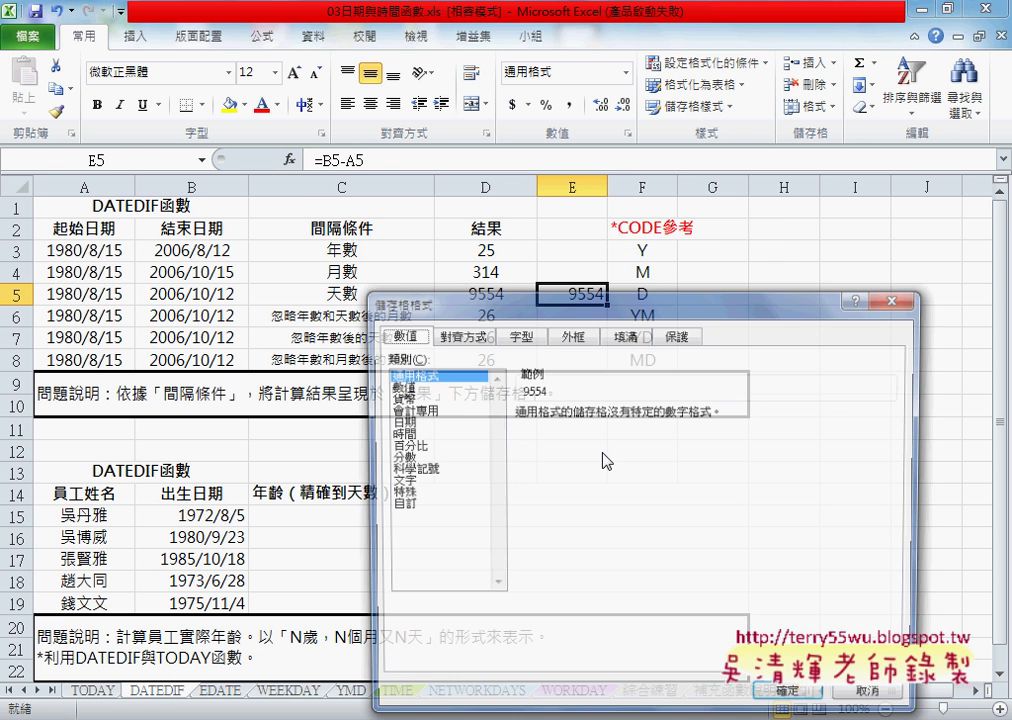
left_click(893, 300)
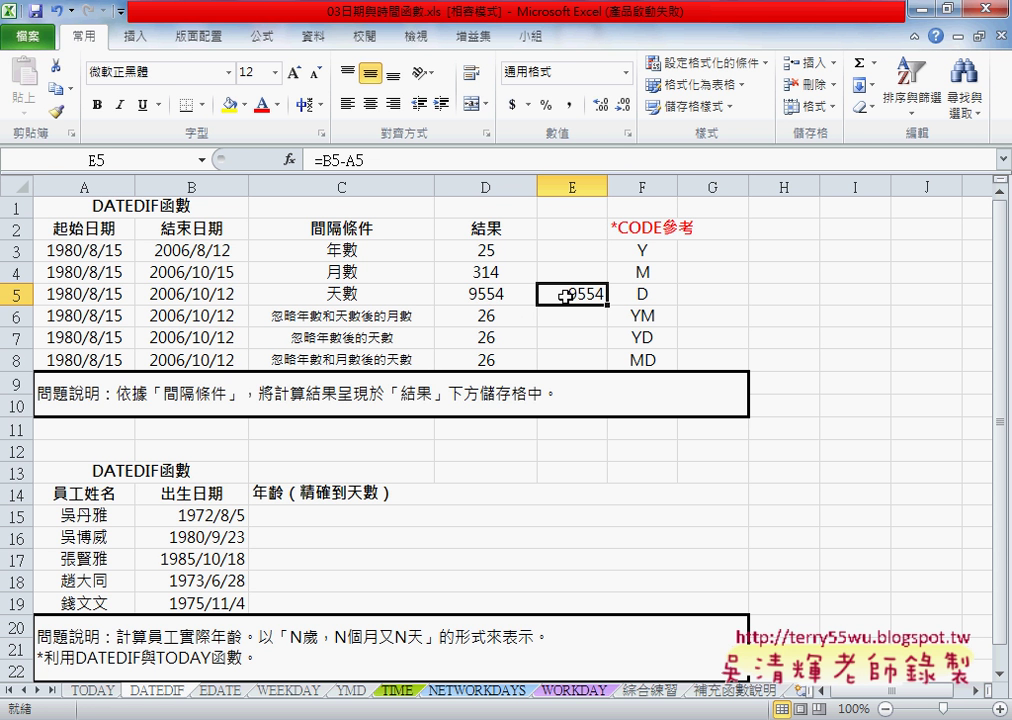
left_click(506, 297)
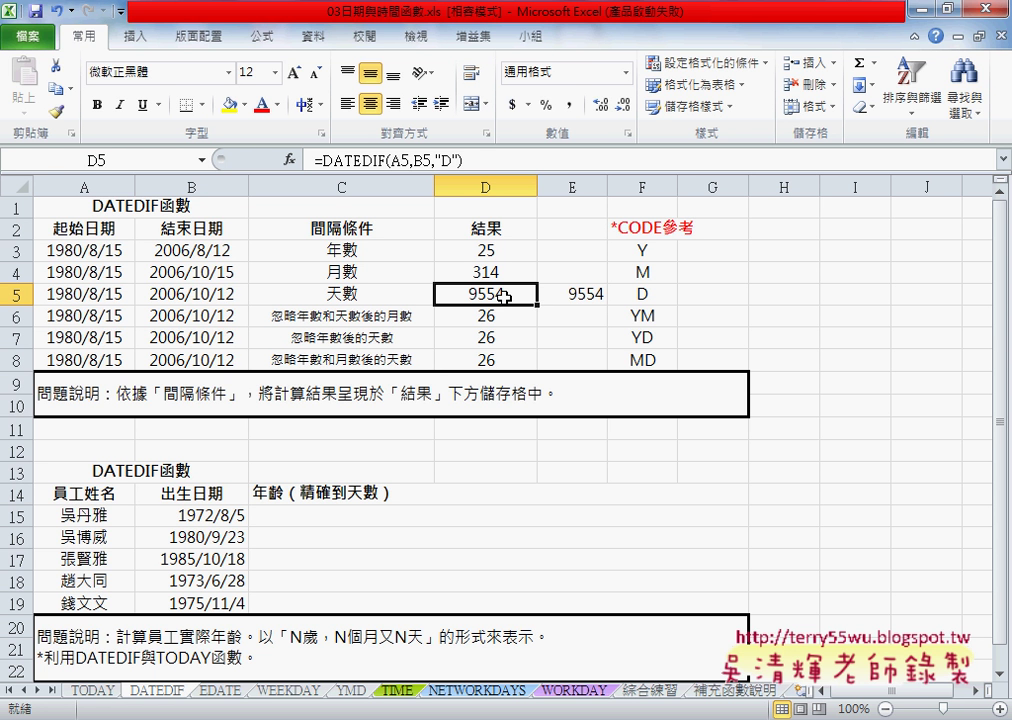
left_click_drag(650, 315, 657, 358)
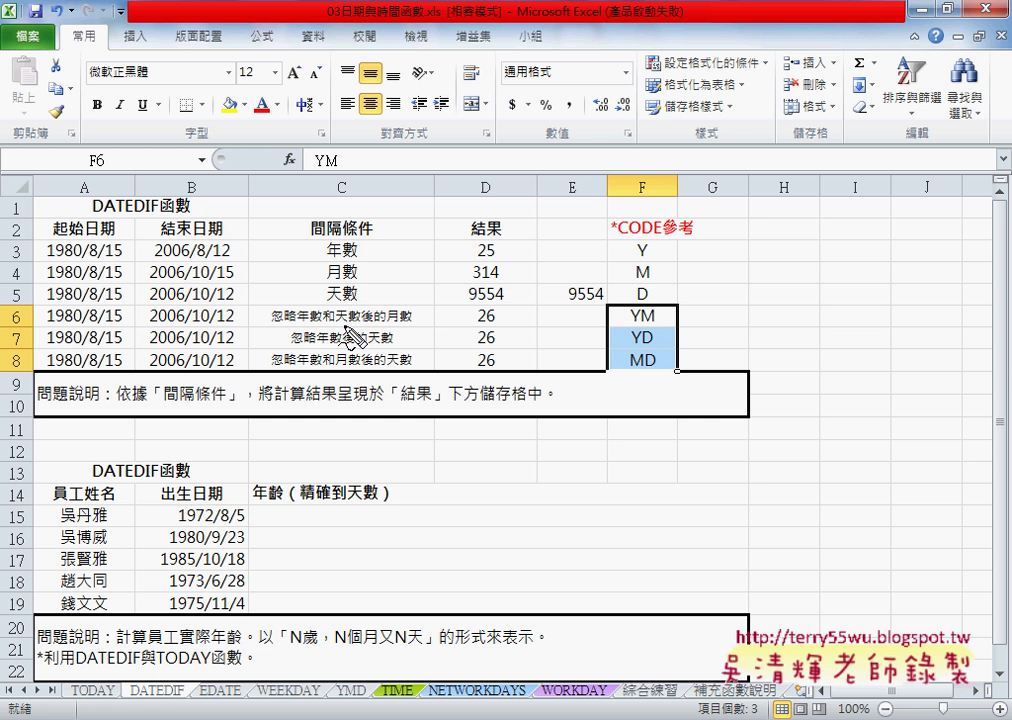
left_click_drag(45, 313, 82, 314)
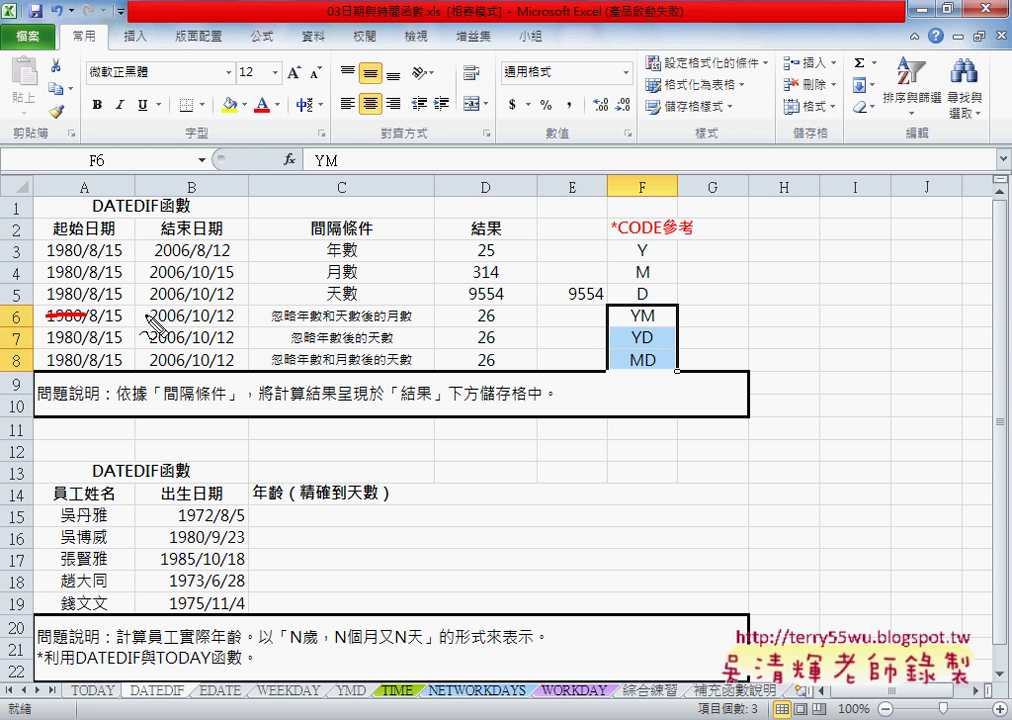
left_click_drag(145, 314, 180, 313)
left_click_drag(118, 306, 84, 320)
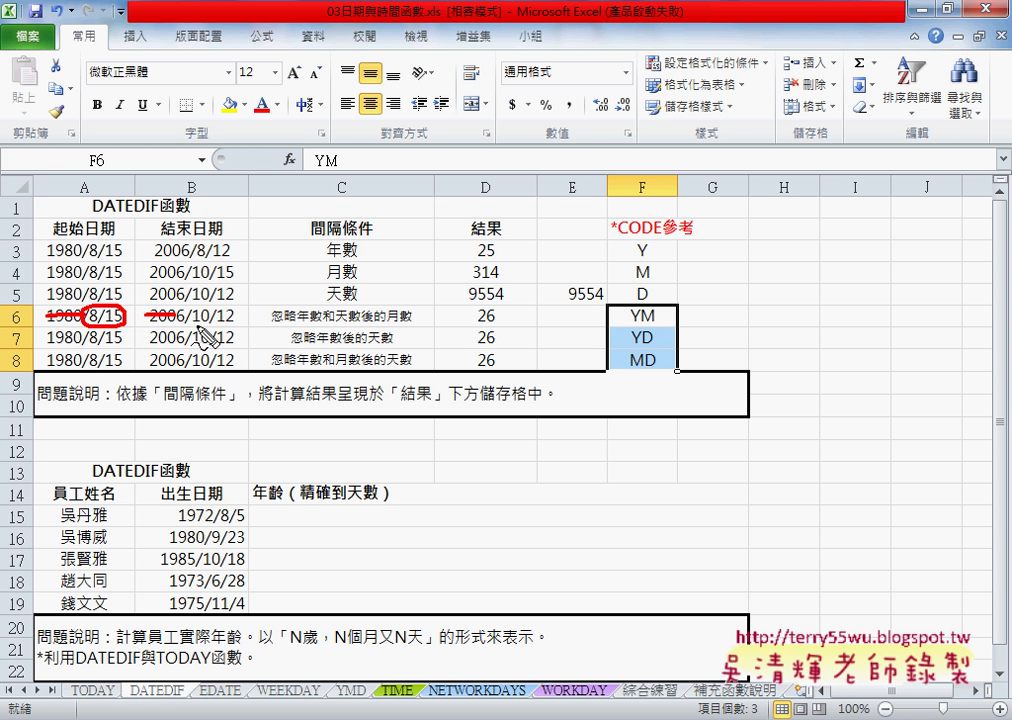
left_click_drag(205, 305, 245, 310)
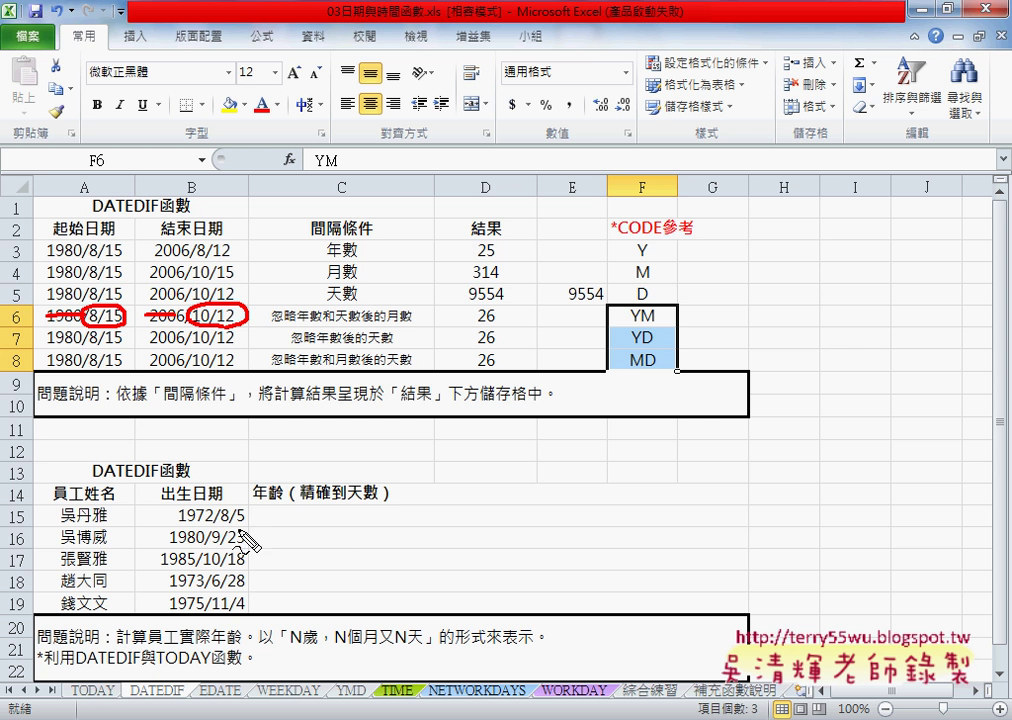
left_click_drag(216, 520, 226, 523)
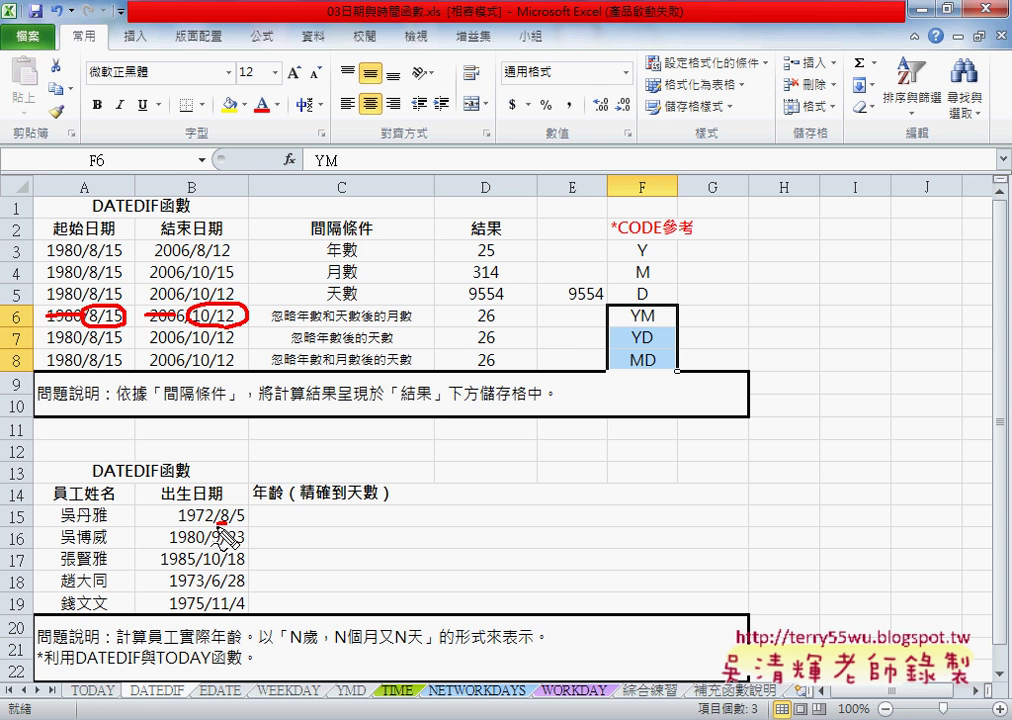
key("Escape")
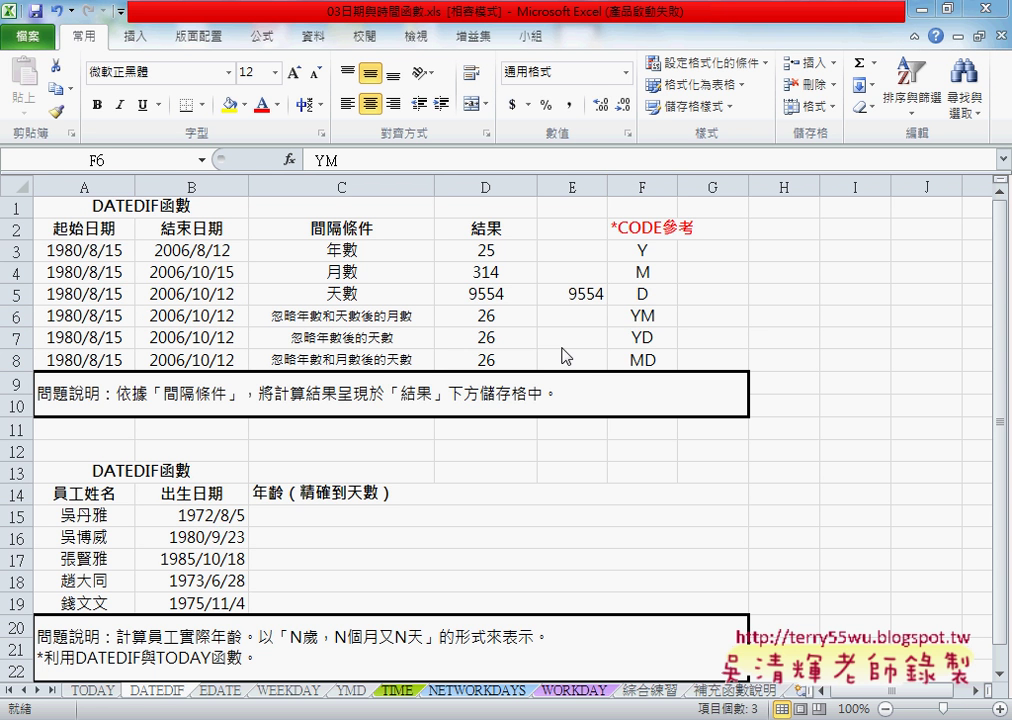
- Change D6's formula to =DATEDIF(A6,B6,"YM") for months ignoring years and days
left_click(495, 316)
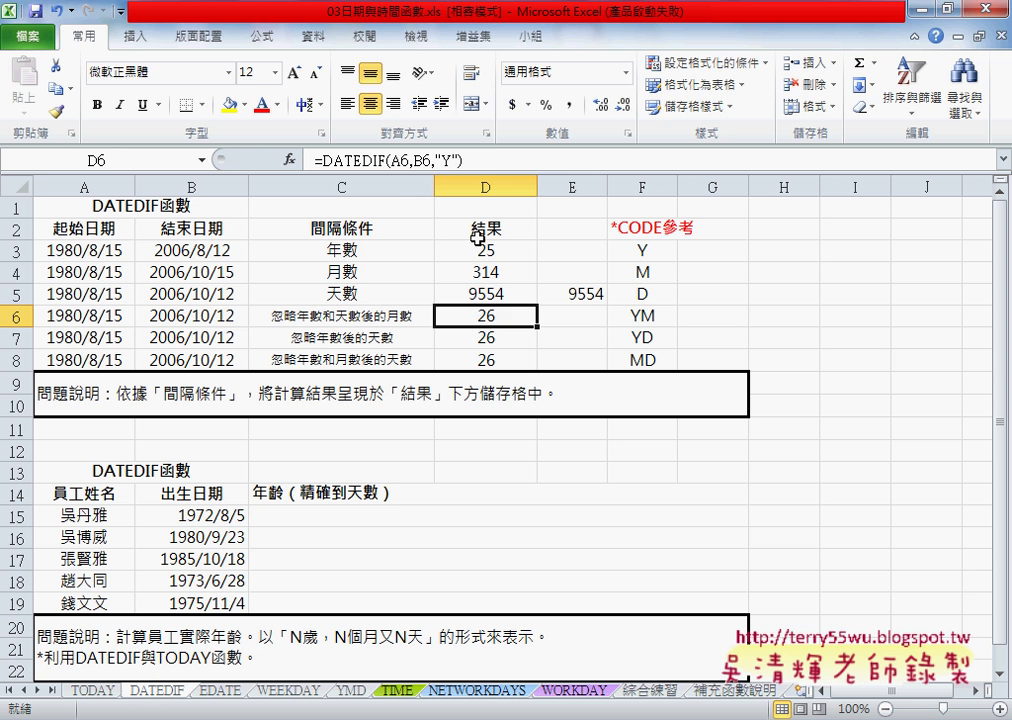
left_click(452, 160)
type("M")
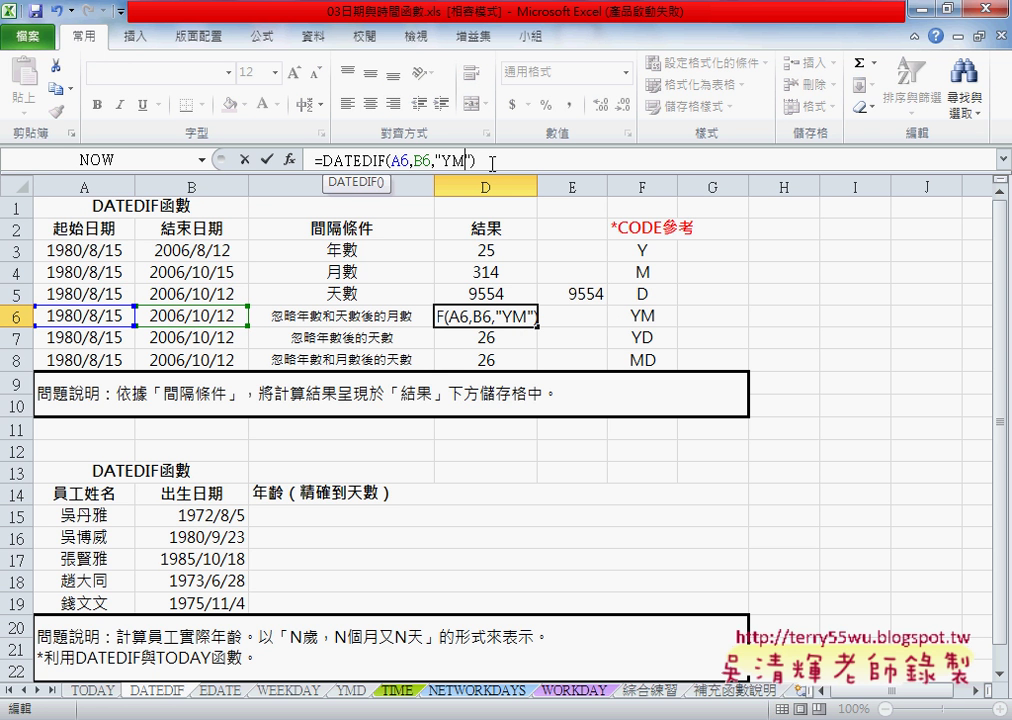
left_click(266, 159)
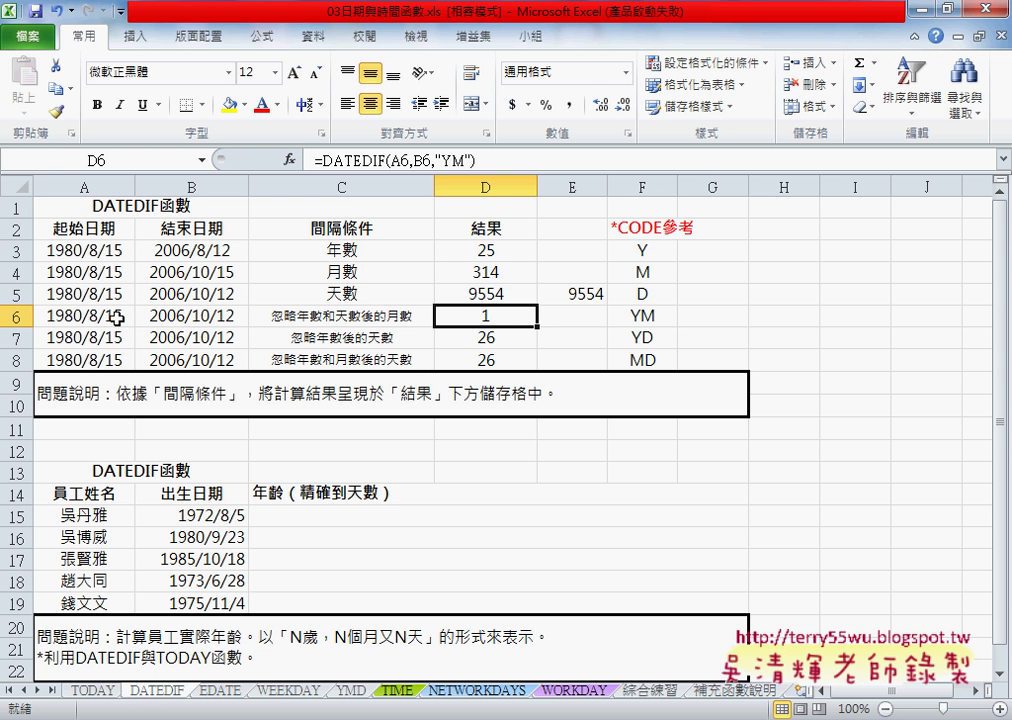
- Change B6's end date to 2006/10/15 so D6 shows 2
left_click(199, 318)
double_click(210, 318)
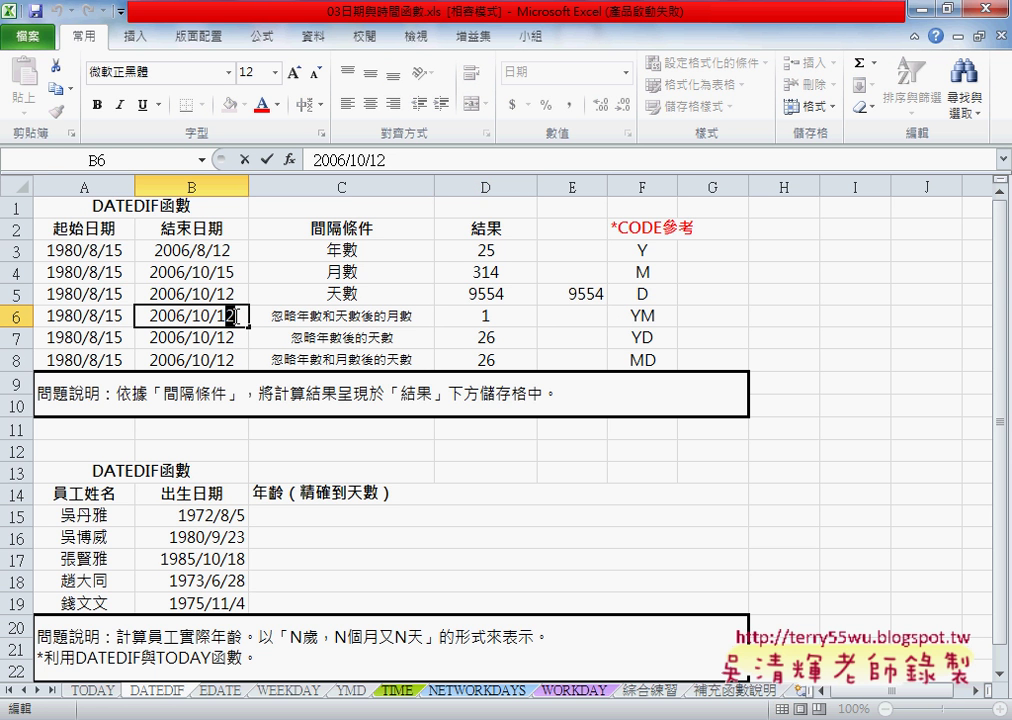
key("BackSpace")
type("5")
key("Return")
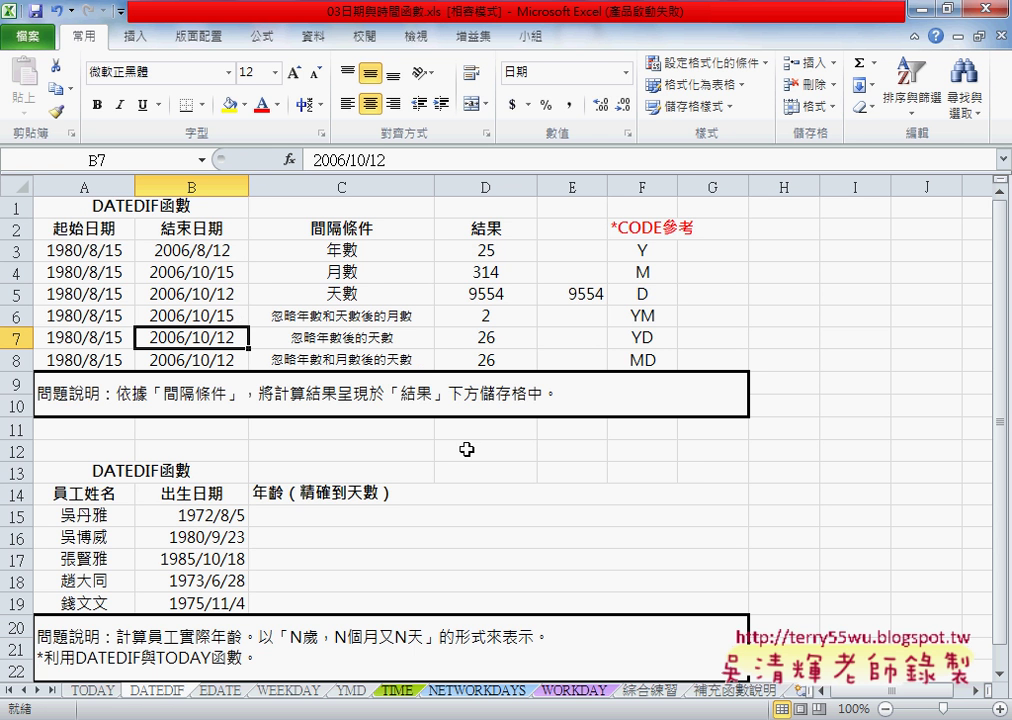
scroll(463, 450, "down", 1)
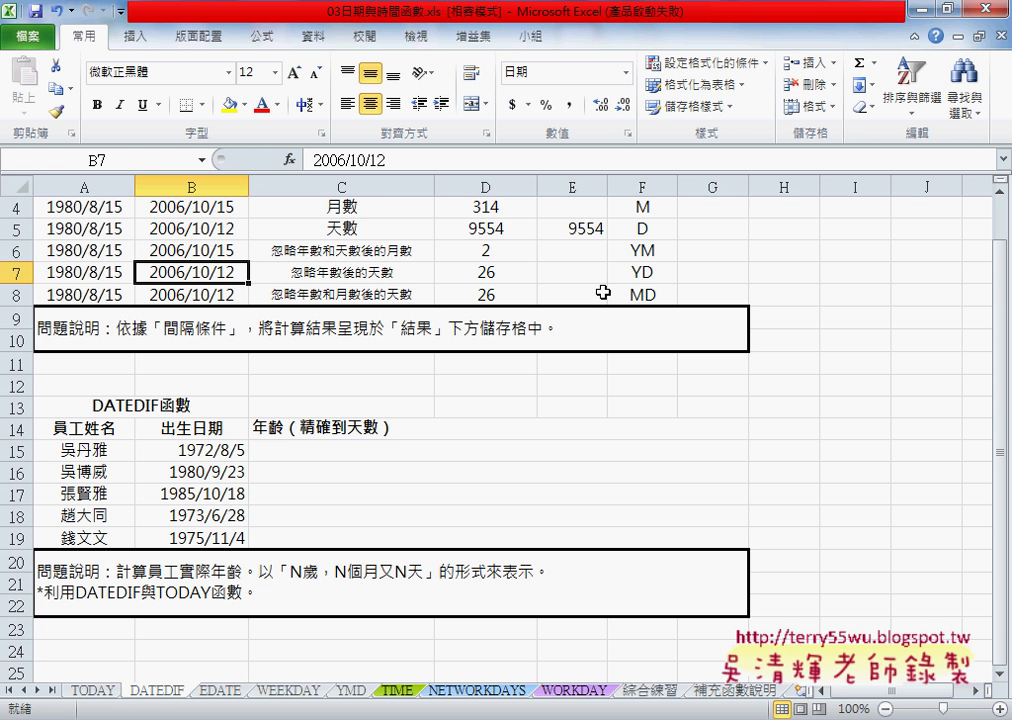
- Compare the YM and YD codes, then change D7 to =DATEDIF(A7,B7,"YD") to show 58
left_click(645, 251)
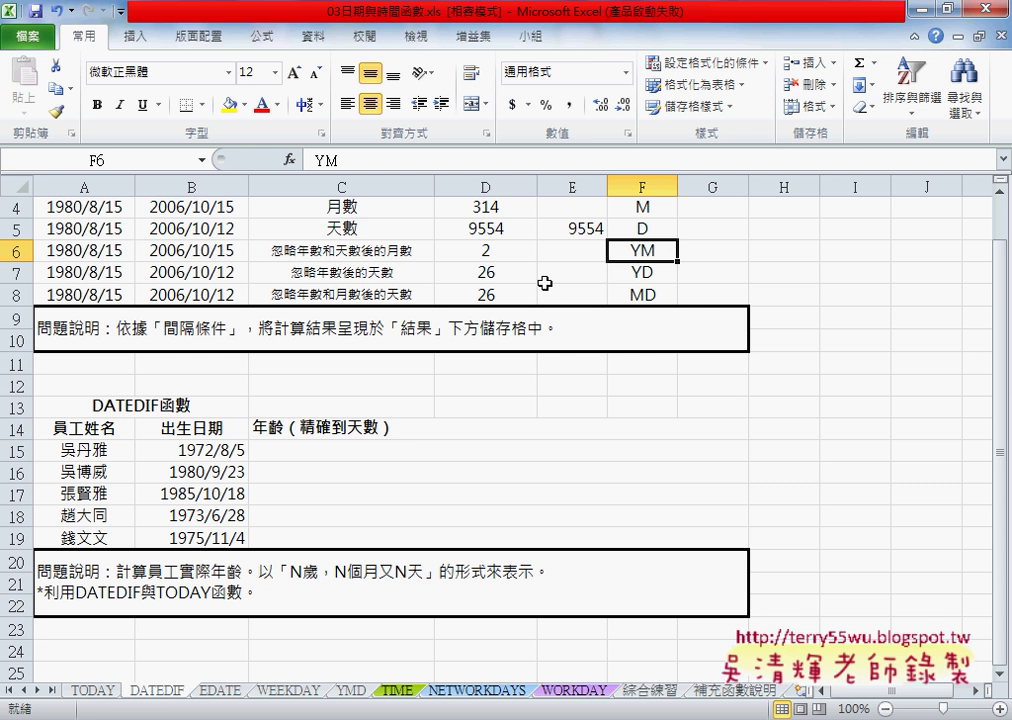
left_click(650, 272)
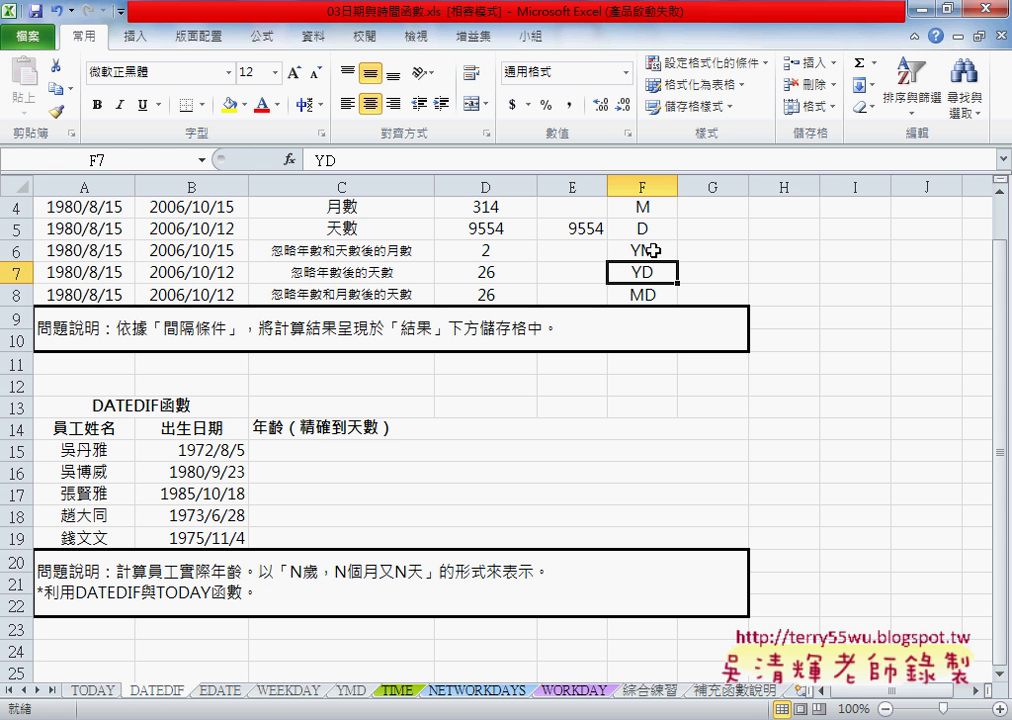
left_click(496, 252)
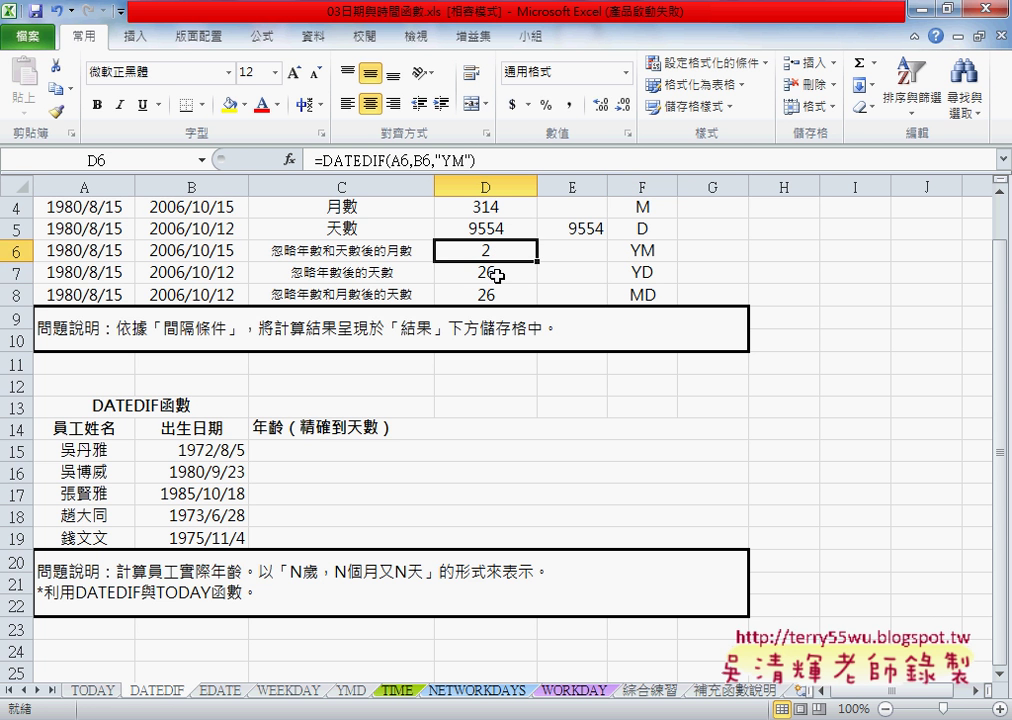
left_click(496, 275)
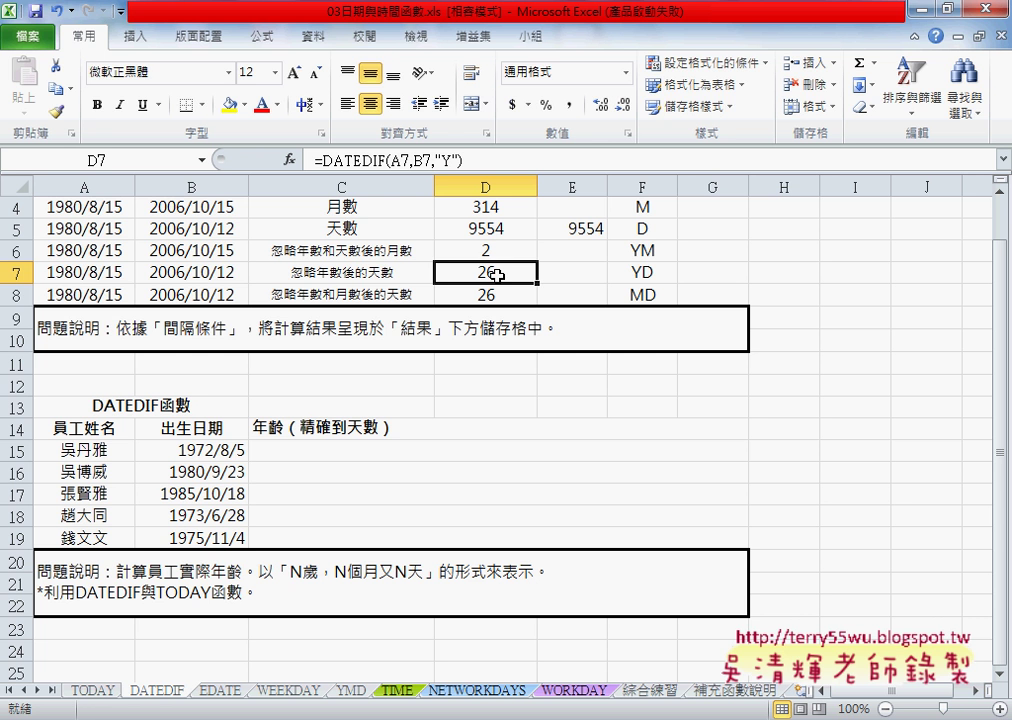
left_click(452, 160)
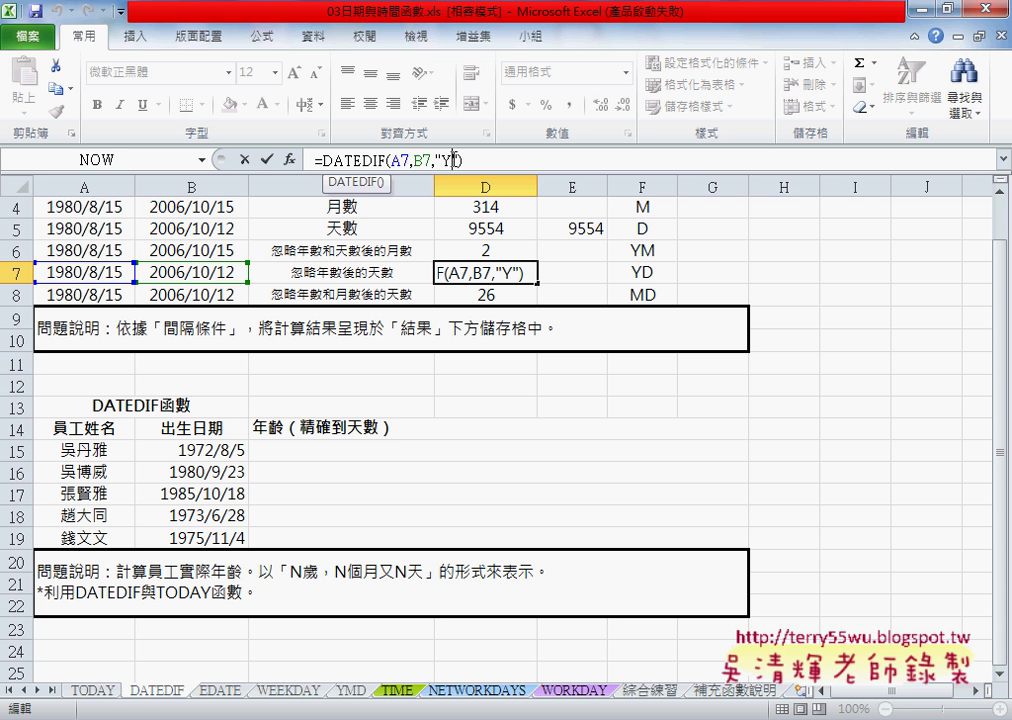
type("D")
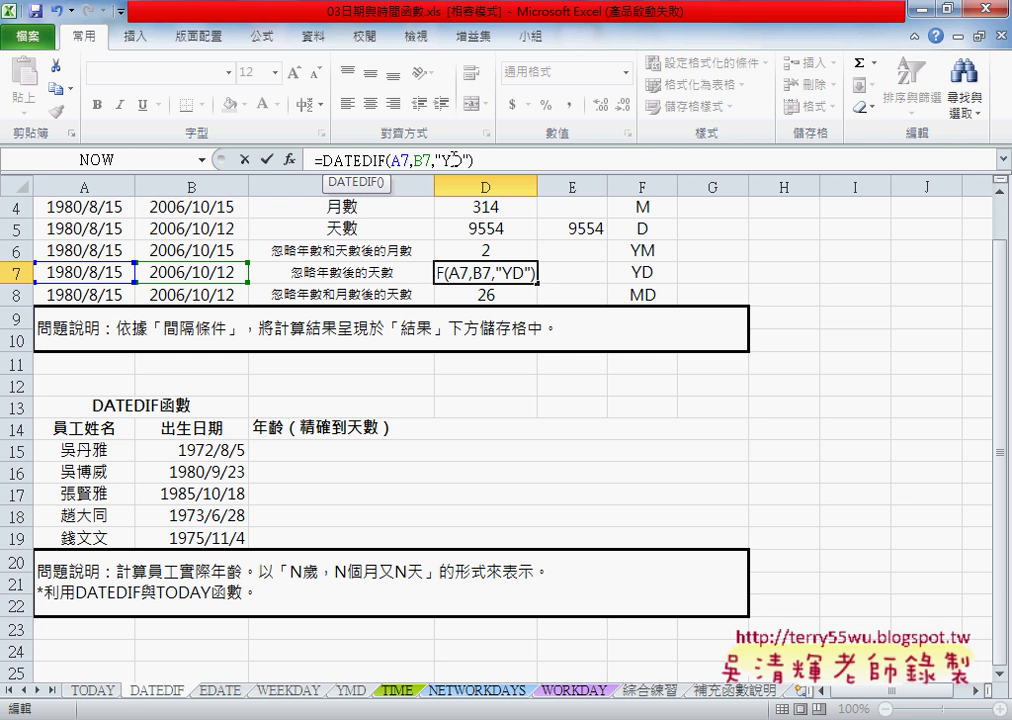
left_click(267, 160)
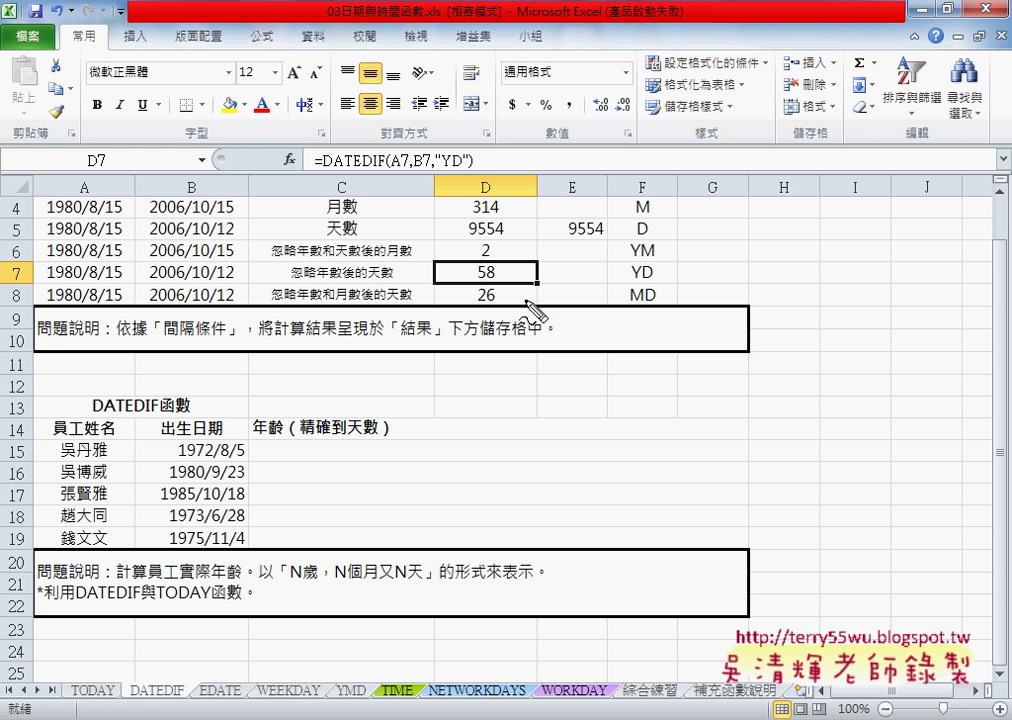
left_click_drag(47, 297, 217, 293)
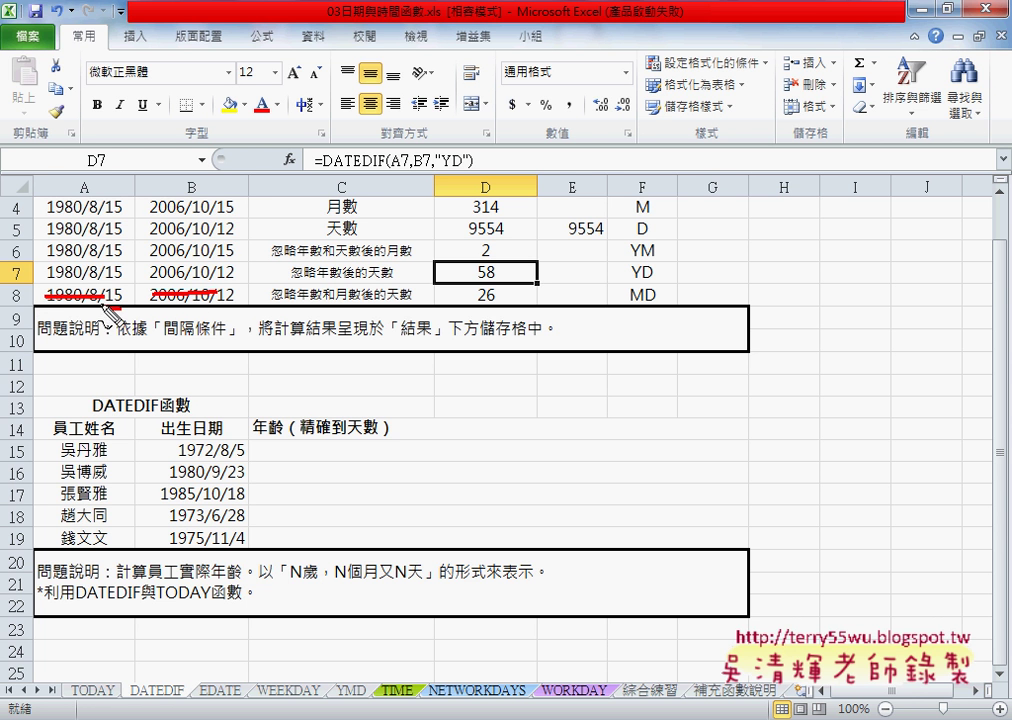
left_click_drag(112, 283, 104, 286)
left_click_drag(228, 283, 244, 302)
key("ctrl+z")
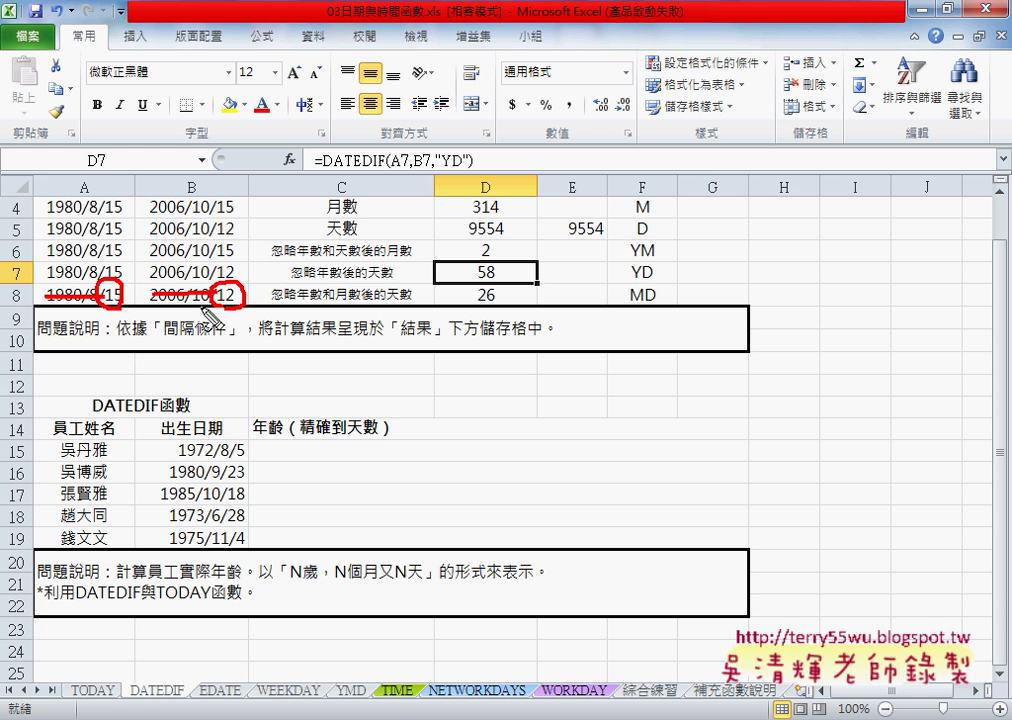
left_click_drag(424, 583, 397, 583)
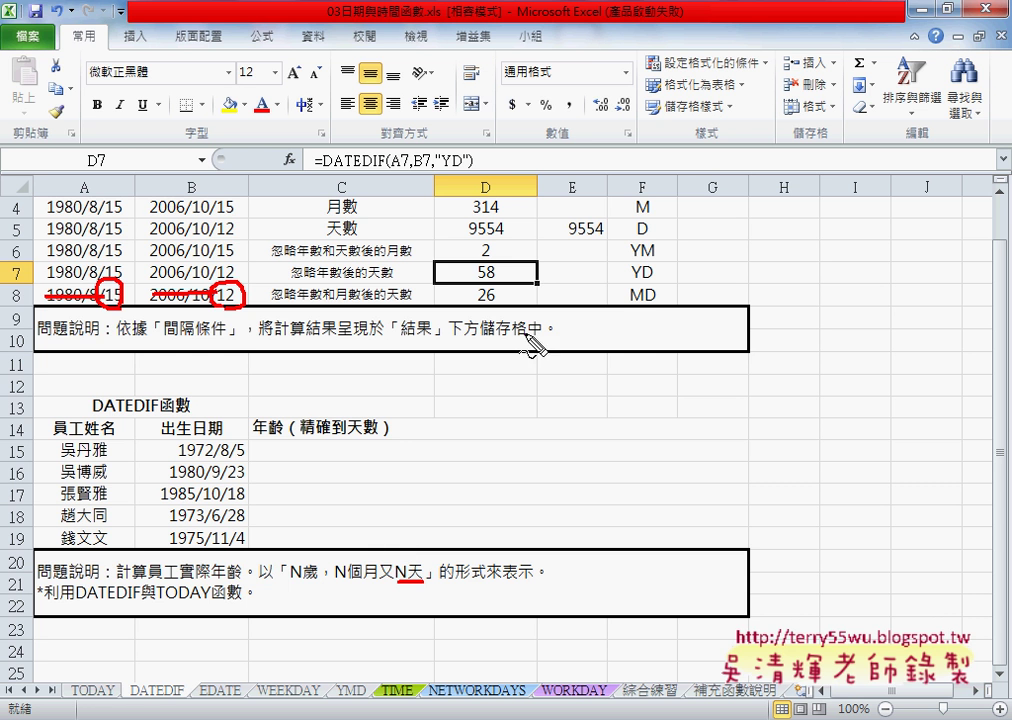
left_click_drag(631, 309, 656, 310)
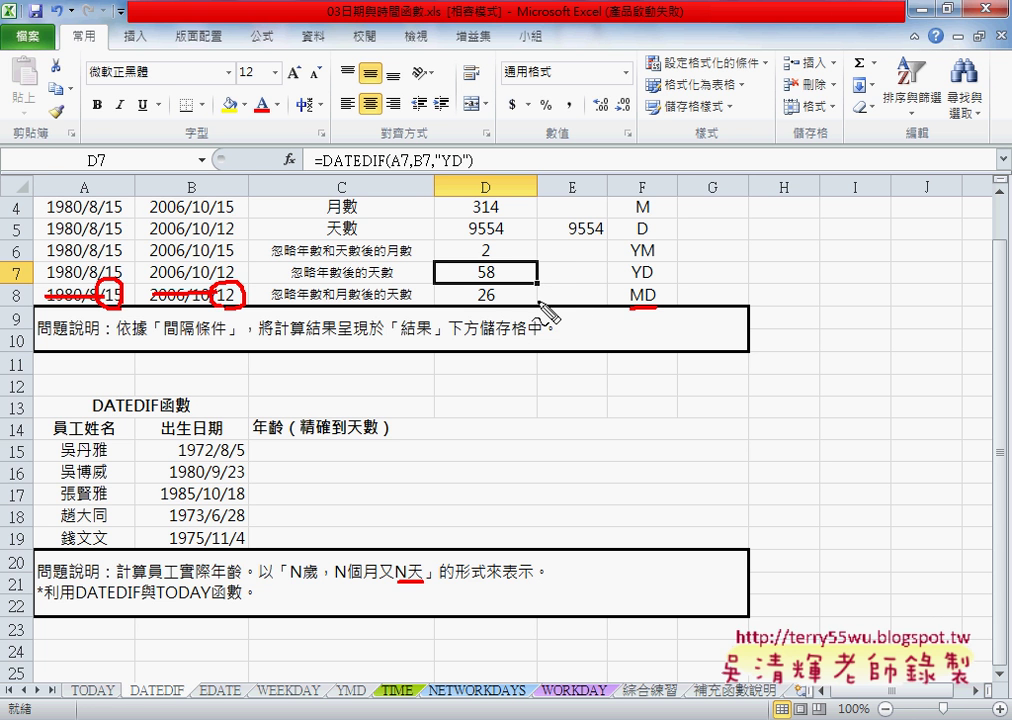
key("Escape")
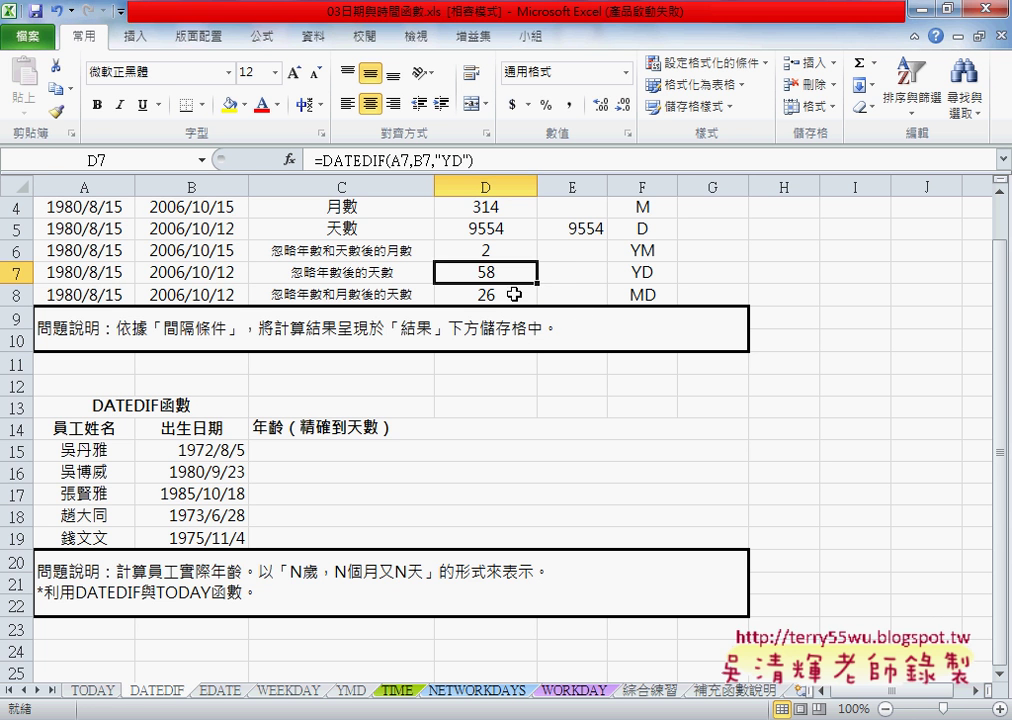
left_click(513, 294)
- Change D8's interval code to "MD" so =DATEDIF(A8,B8,"MD") returns 27 days
double_click(447, 160)
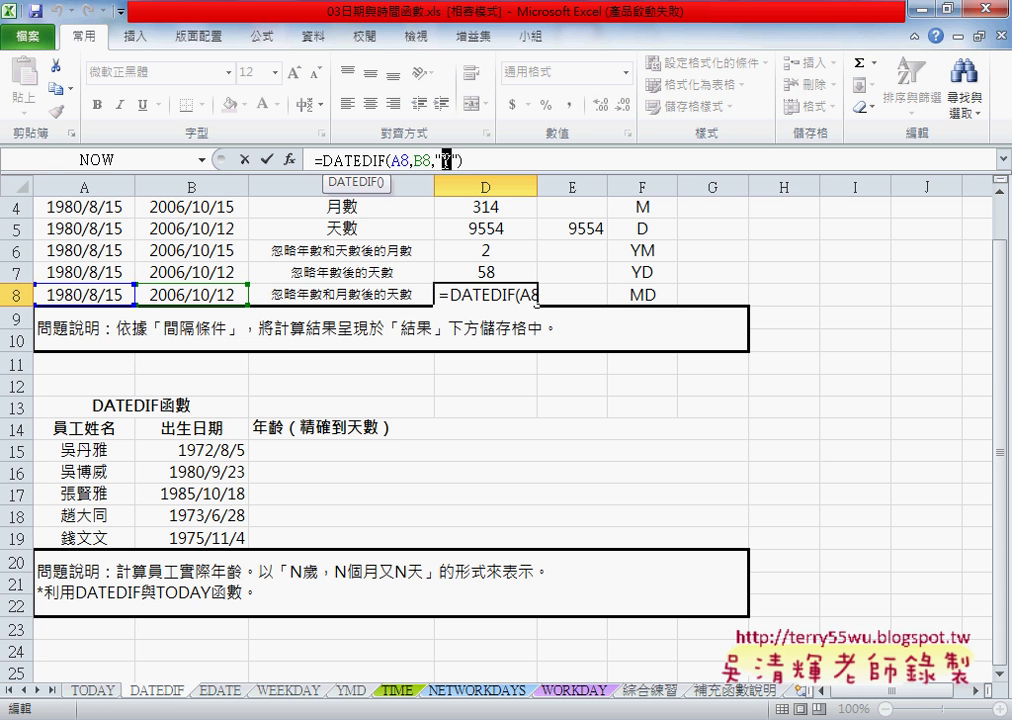
type("MD")
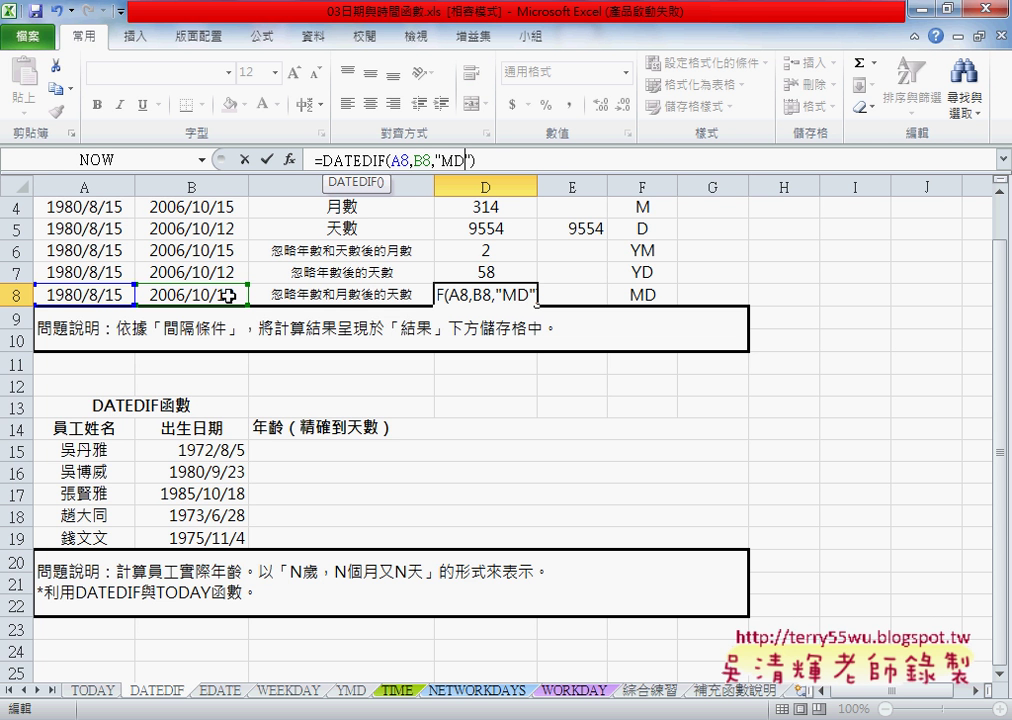
left_click(266, 159)
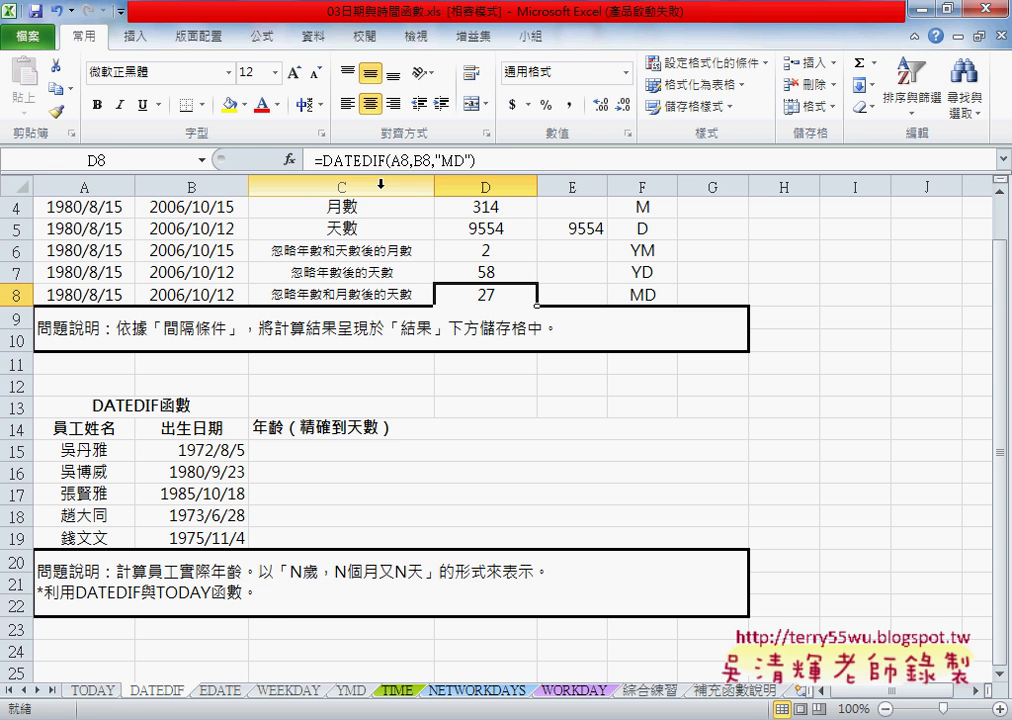
left_click(449, 454)
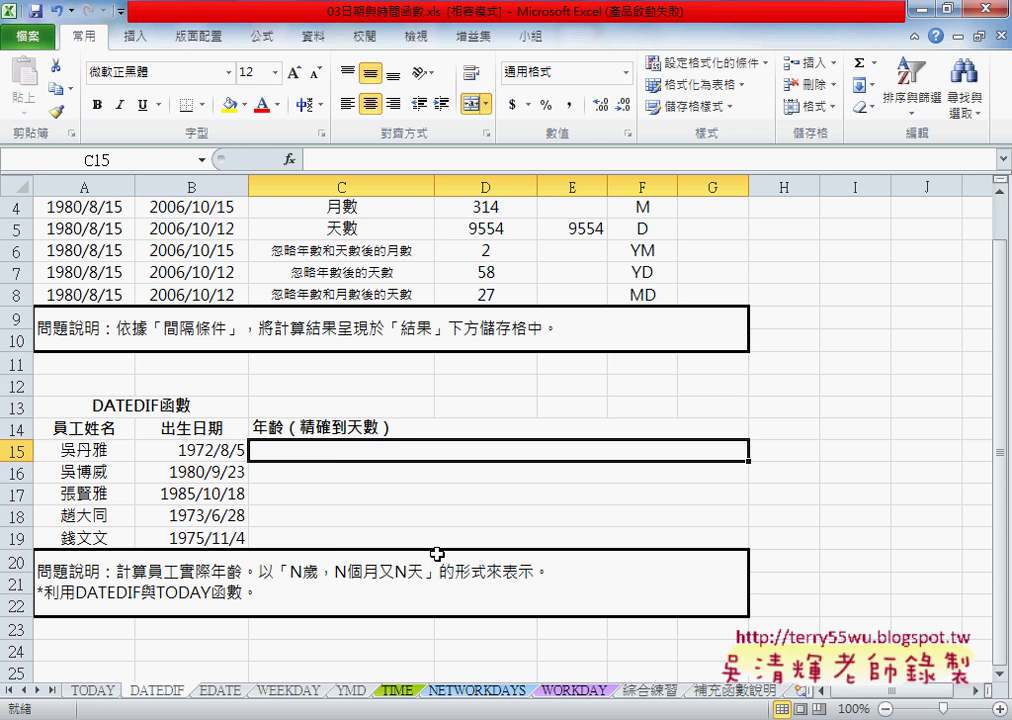
mouse_move(290, 581)
left_mouse_down()
mouse_move(420, 583)
mouse_move(373, 464)
mouse_move(388, 471)
left_mouse_up()
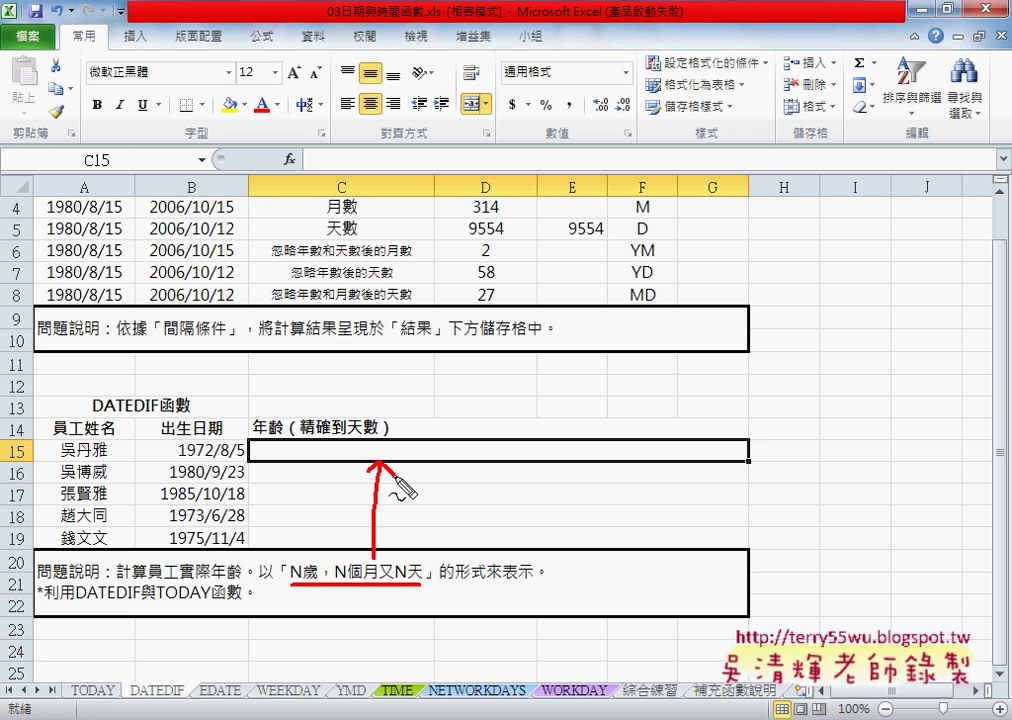
key("Escape")
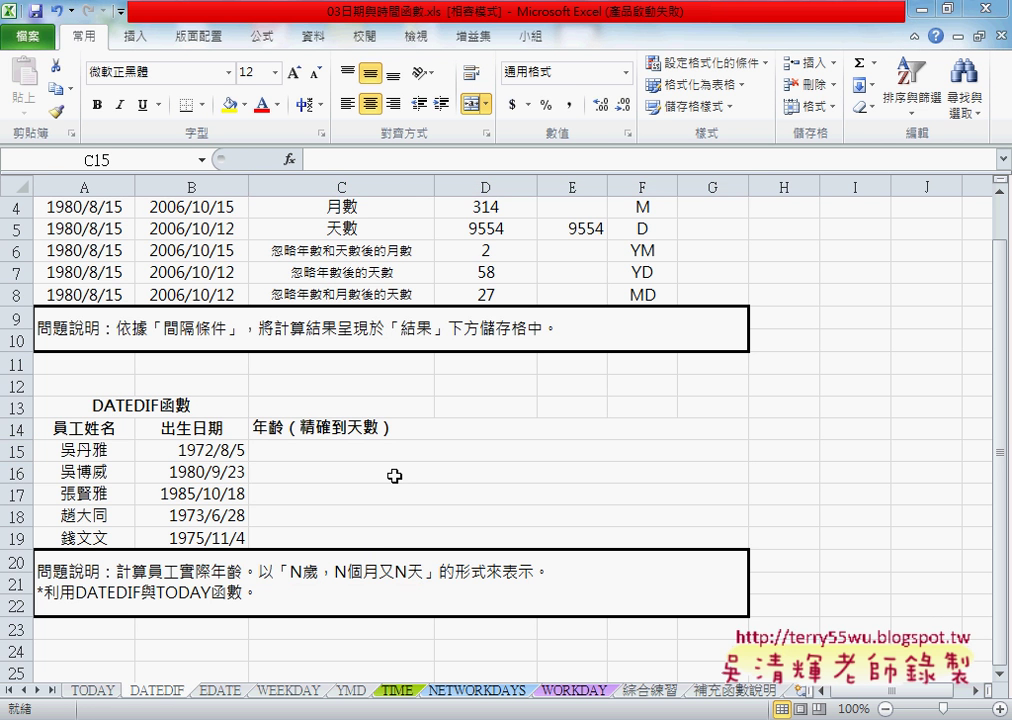
scroll(658, 486, "up", 1)
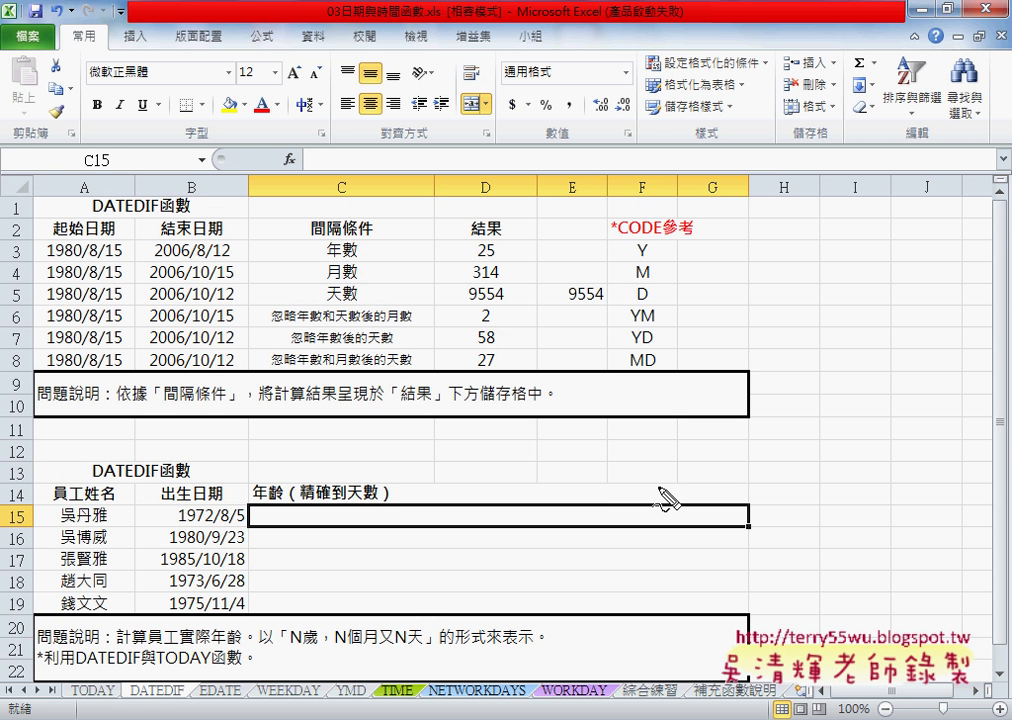
left_click_drag(284, 649, 304, 646)
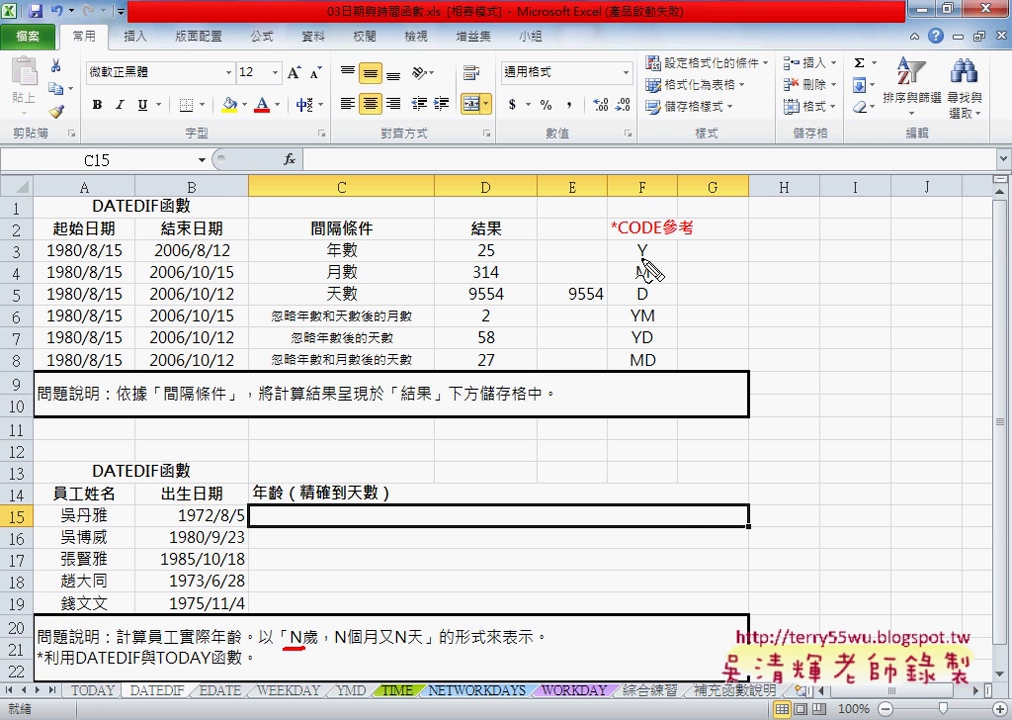
left_click_drag(655, 238, 640, 234)
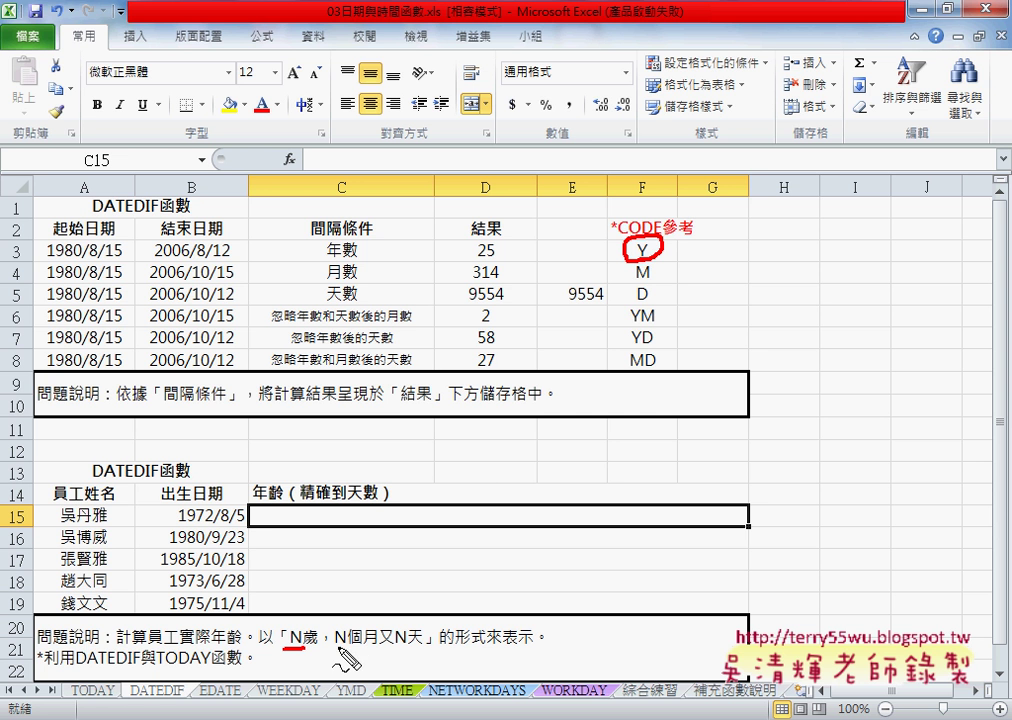
left_click_drag(338, 647, 357, 646)
mouse_move(645, 306)
left_mouse_down()
mouse_move(640, 320)
mouse_move(645, 306)
left_mouse_up()
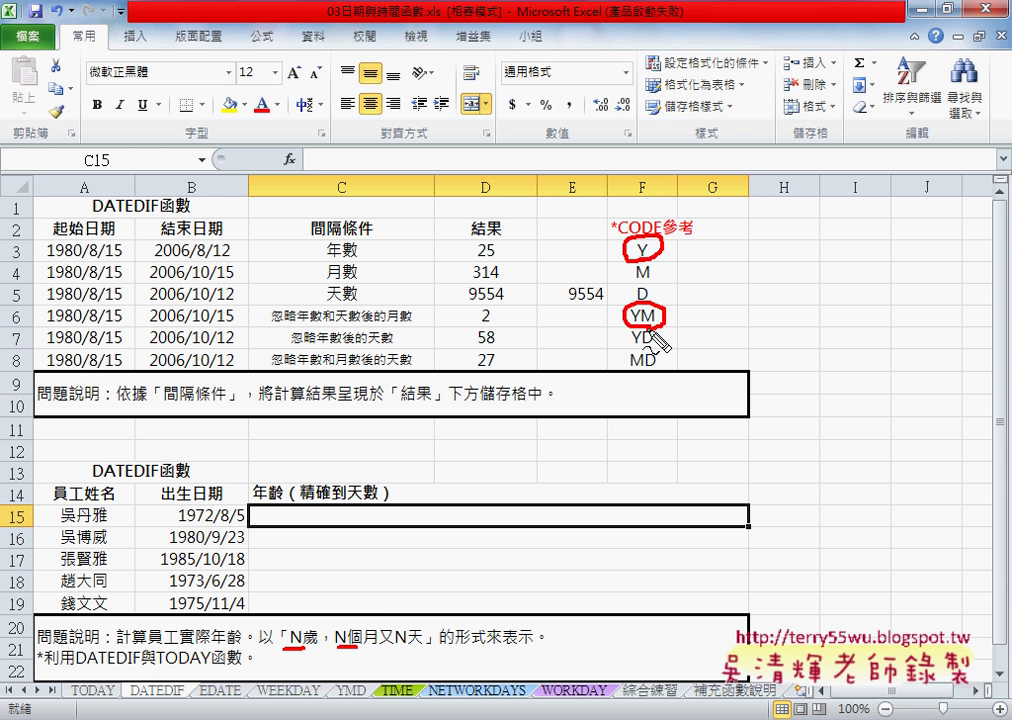
left_click_drag(395, 648, 418, 647)
left_click_drag(655, 352, 659, 377)
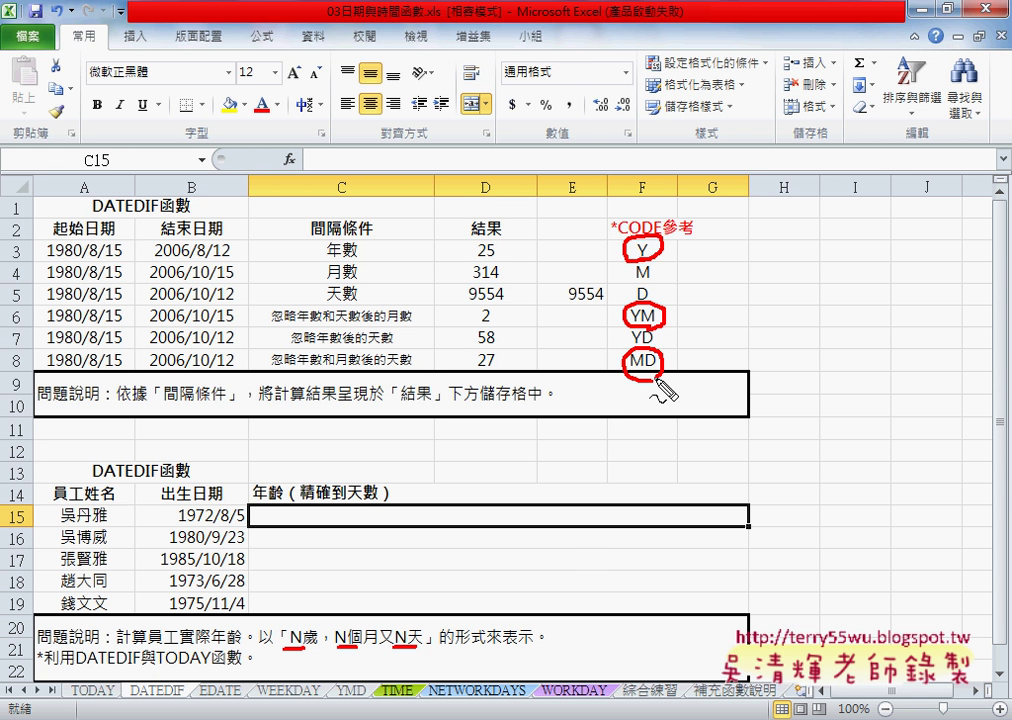
mouse_move(560, 641)
left_mouse_down()
mouse_move(583, 601)
mouse_move(584, 530)
mouse_move(596, 535)
left_mouse_up()
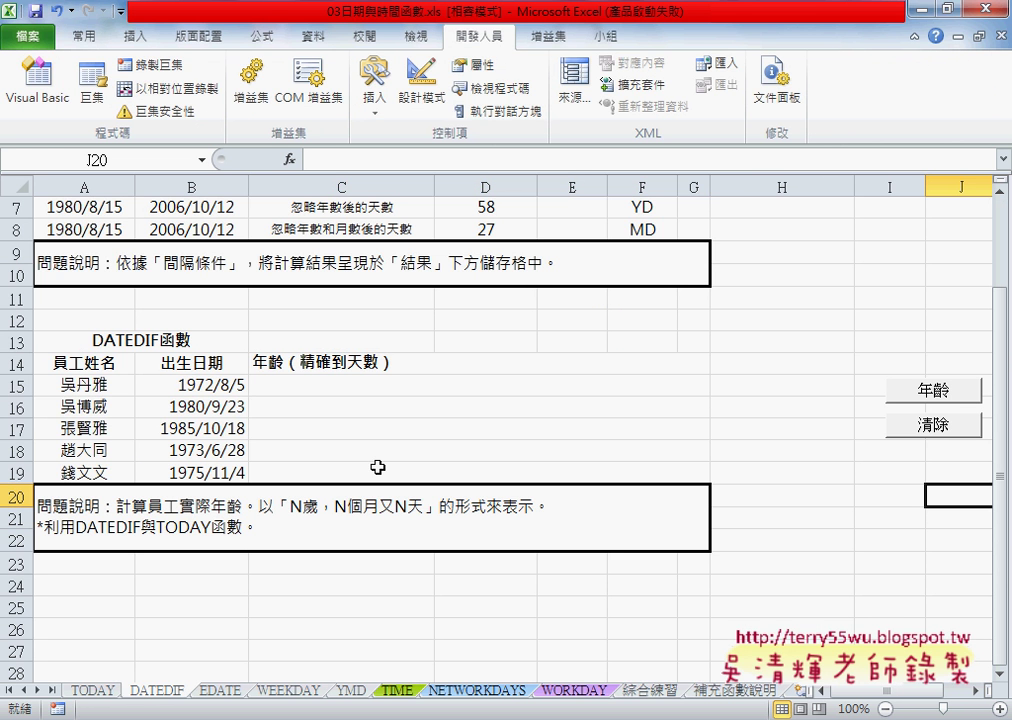
- Enter =DATEDIF(B15,TODAY(),"Y") in C15, giving the first employee's age of 44 years
left_click(431, 387)
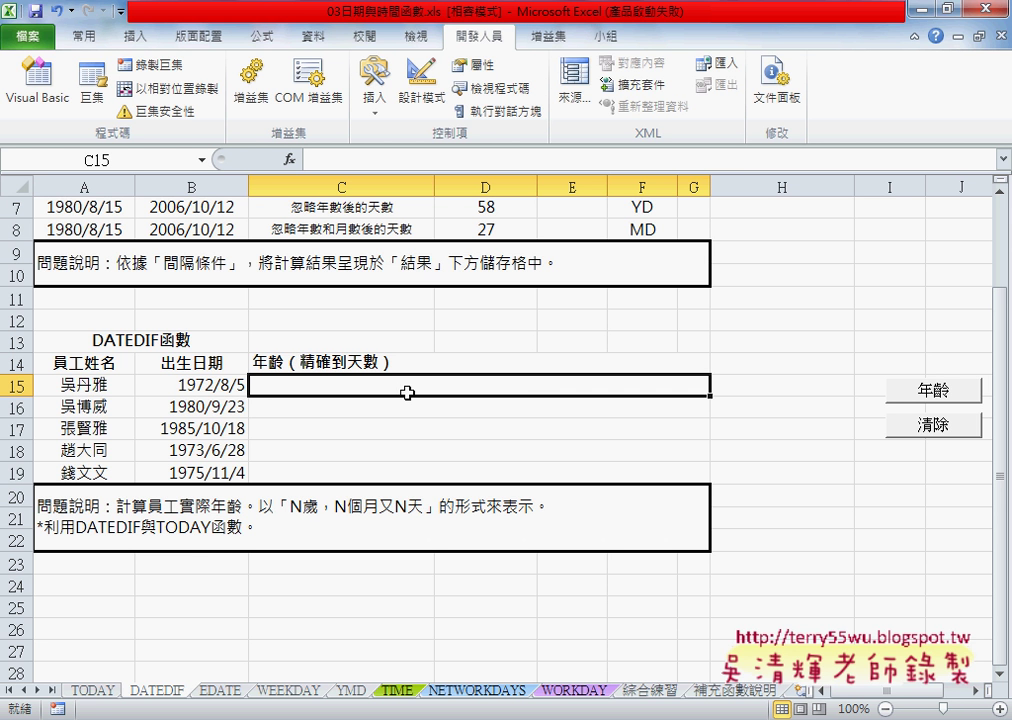
left_click(289, 159)
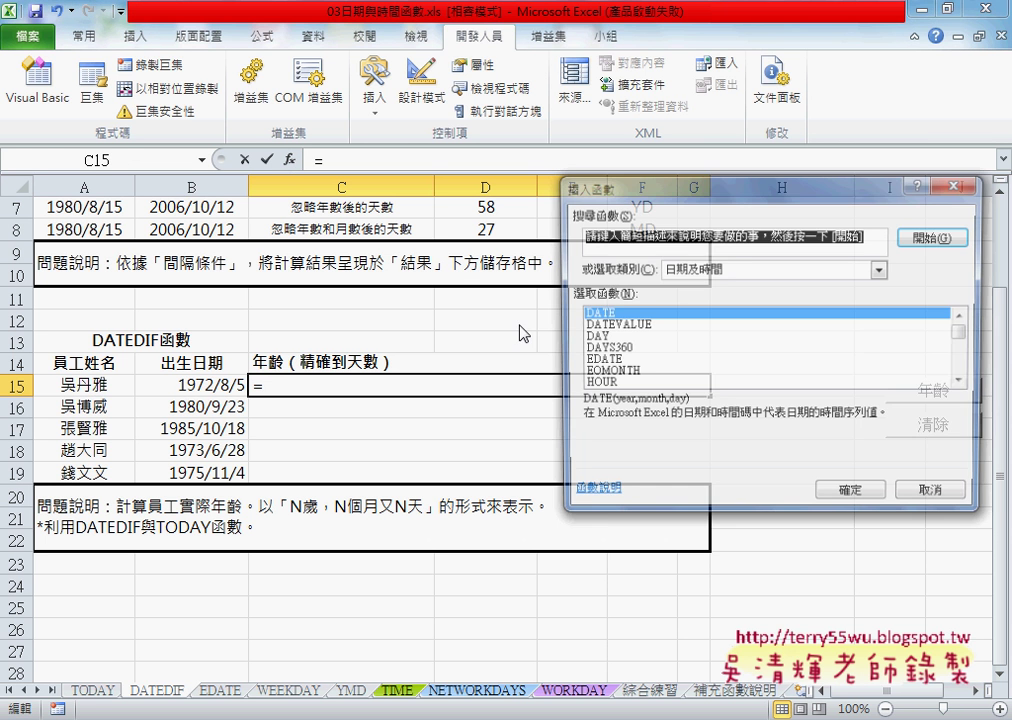
left_click(948, 499)
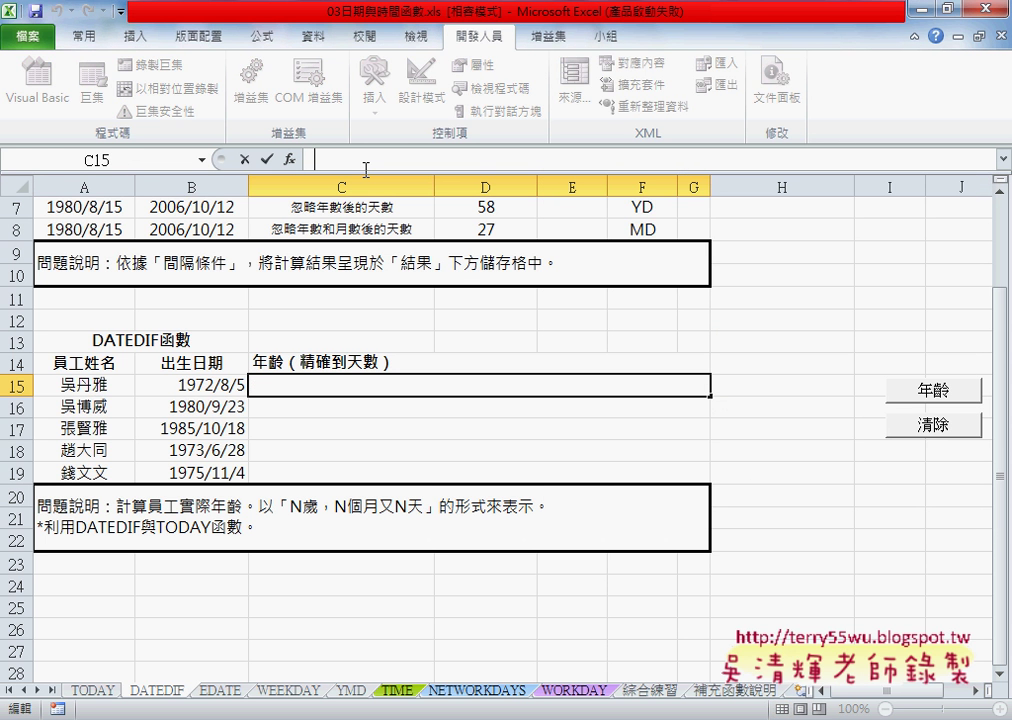
type("=")
type("datedif")
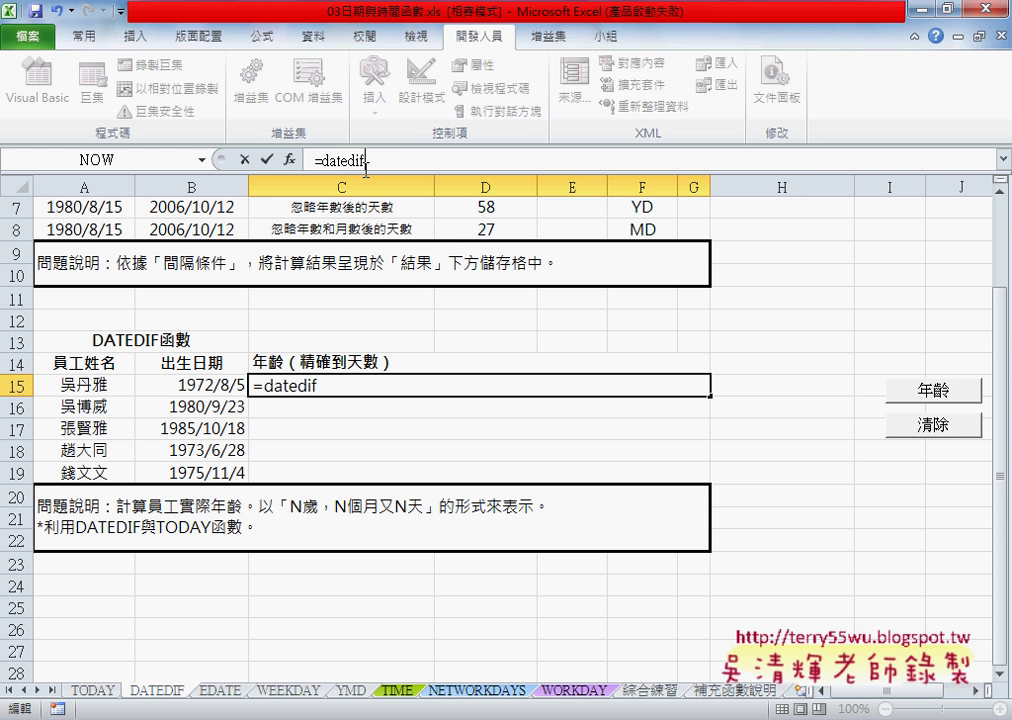
type("(")
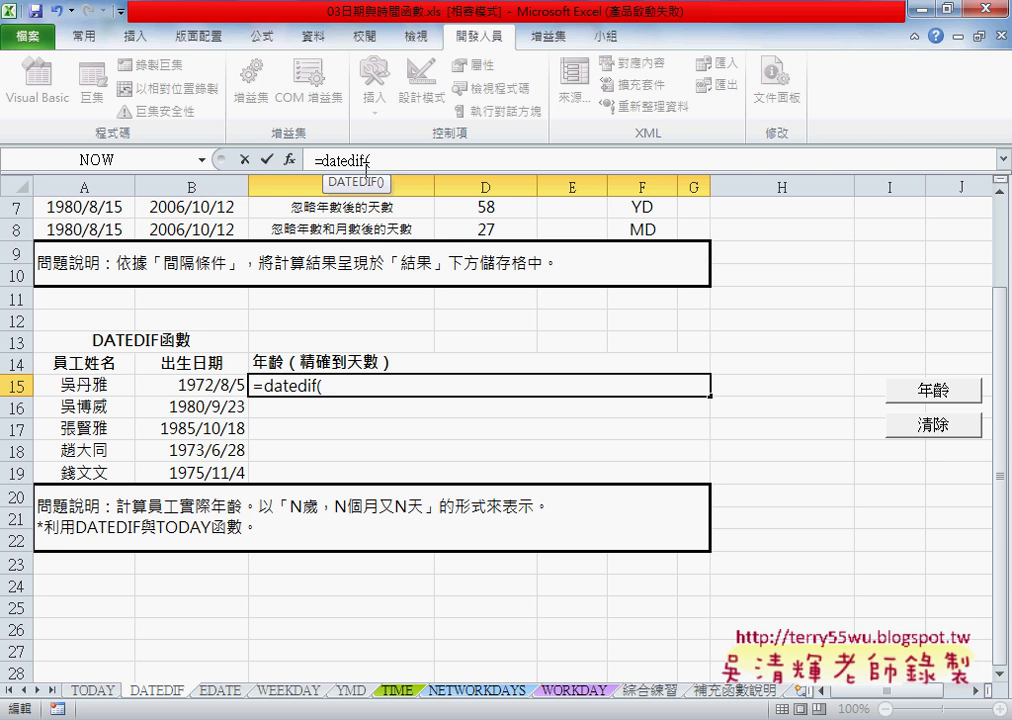
left_click(220, 388)
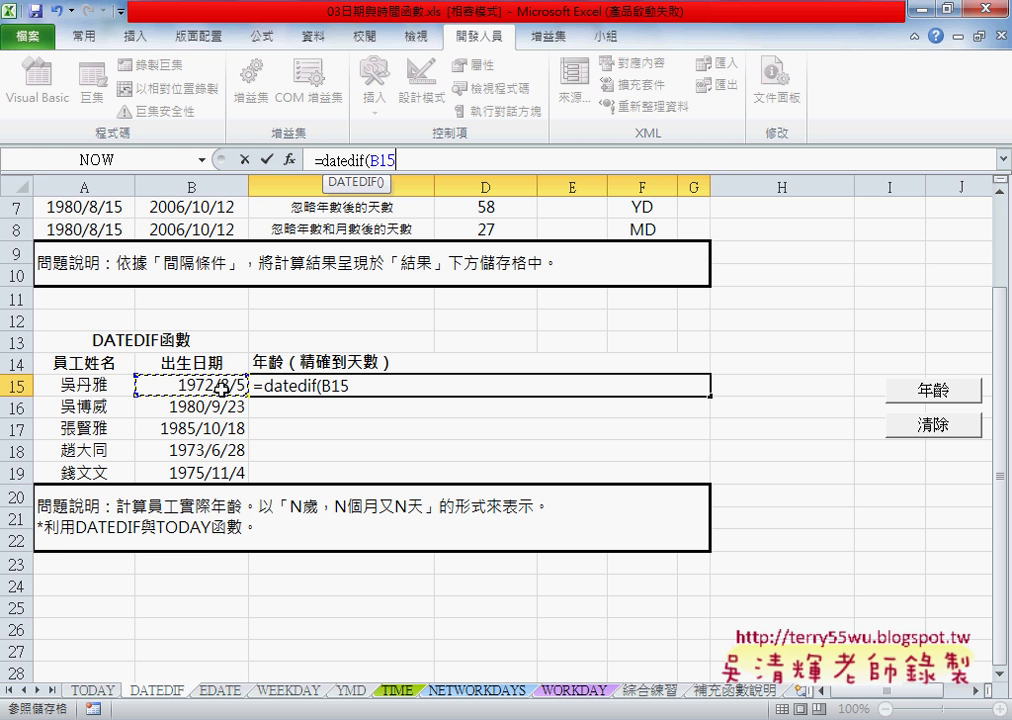
type(",")
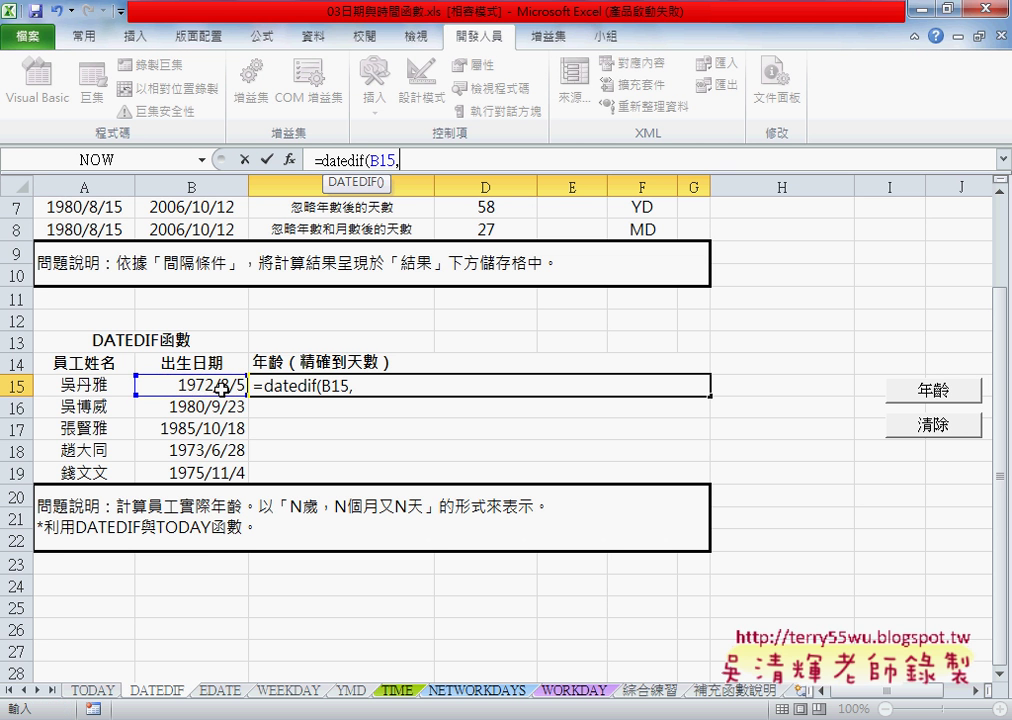
type("t")
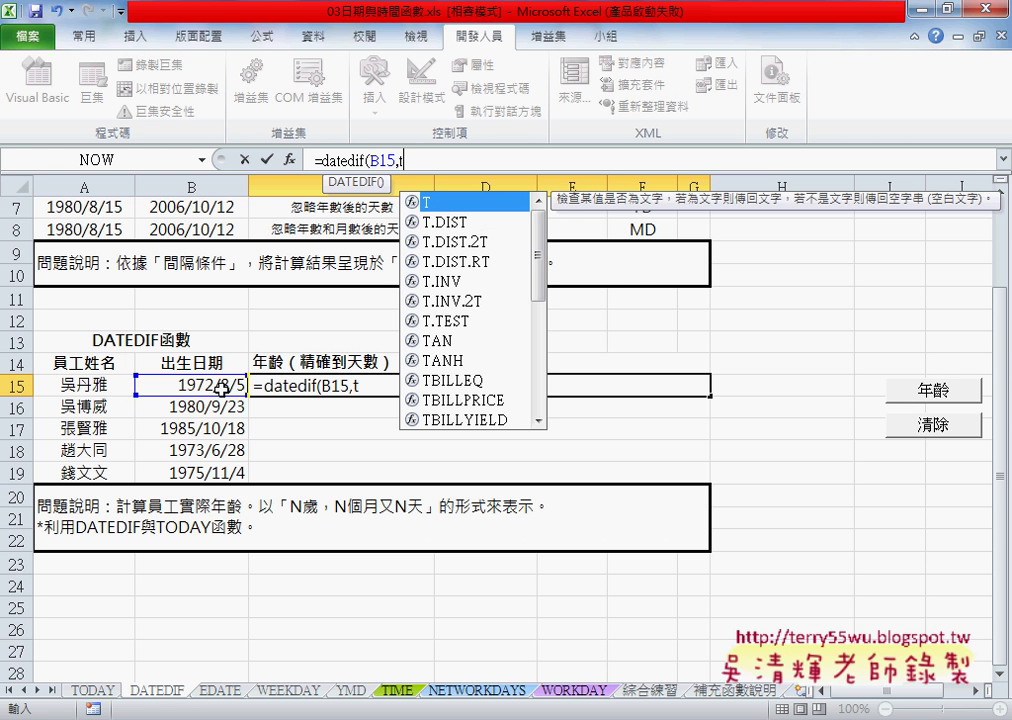
type("od")
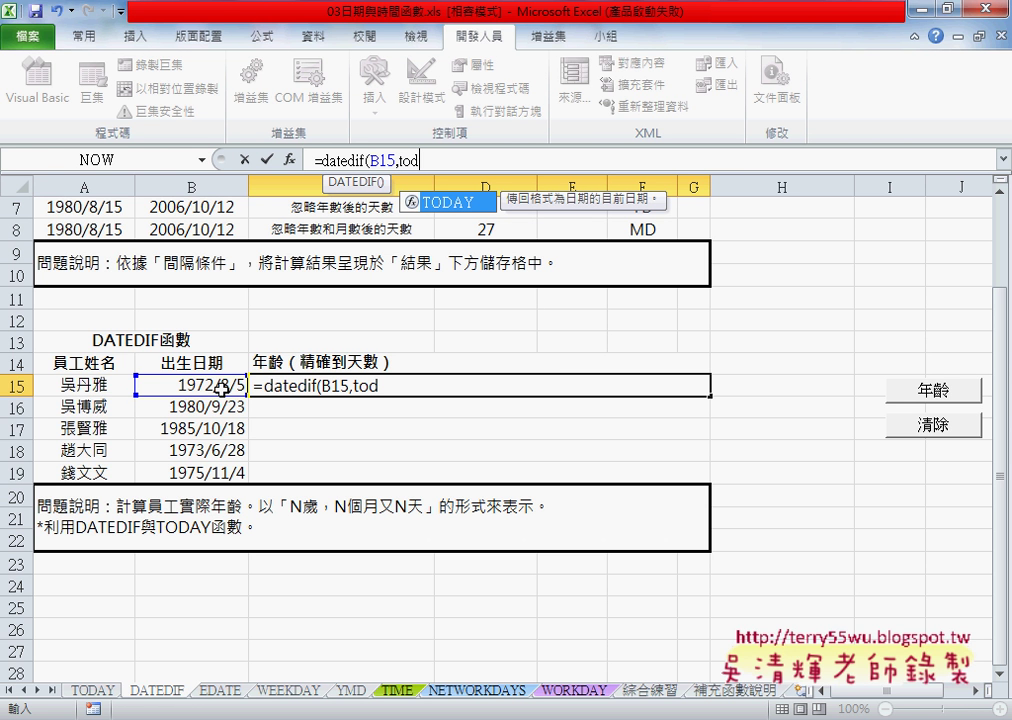
type("ay()")
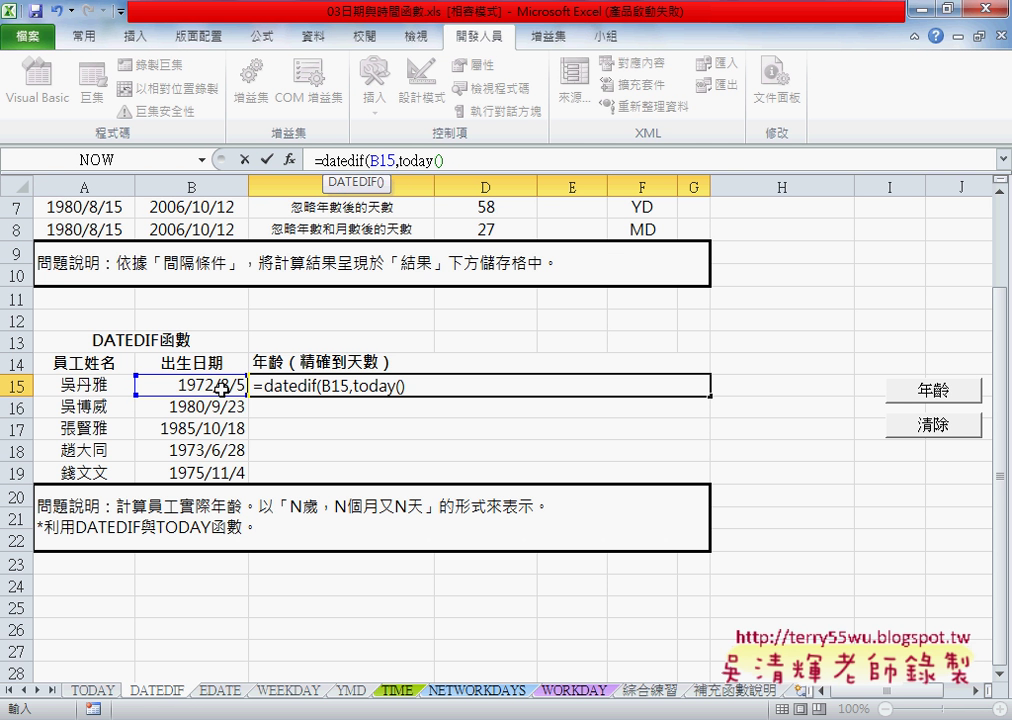
type(",")
type("\"")
type("Y\")")
left_click(268, 162)
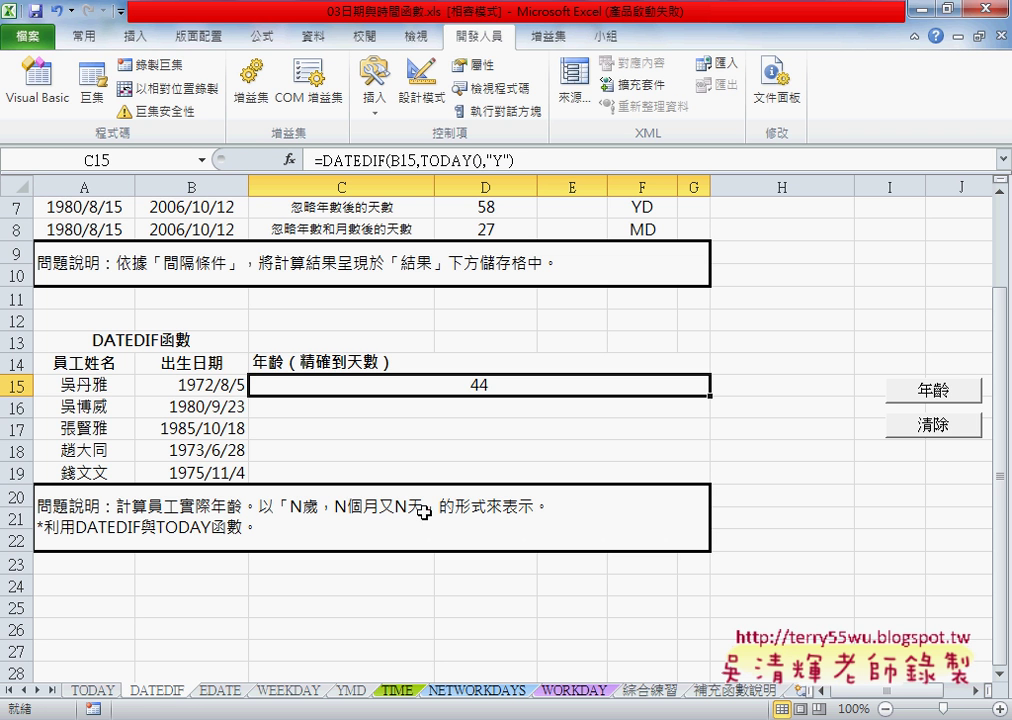
- Append &"歲，N個月又N天" to C15's DATEDIF formula so it displays 44歲，N個月又N天
double_click(305, 510)
left_click_drag(303, 510, 425, 512)
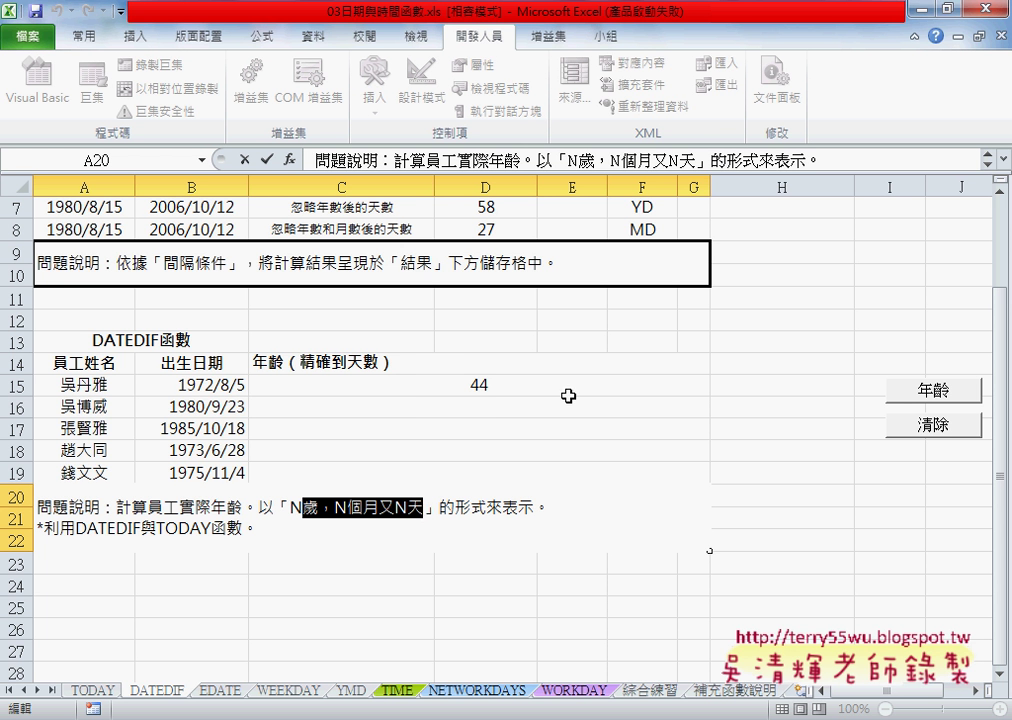
left_click(540, 388)
left_click(557, 161)
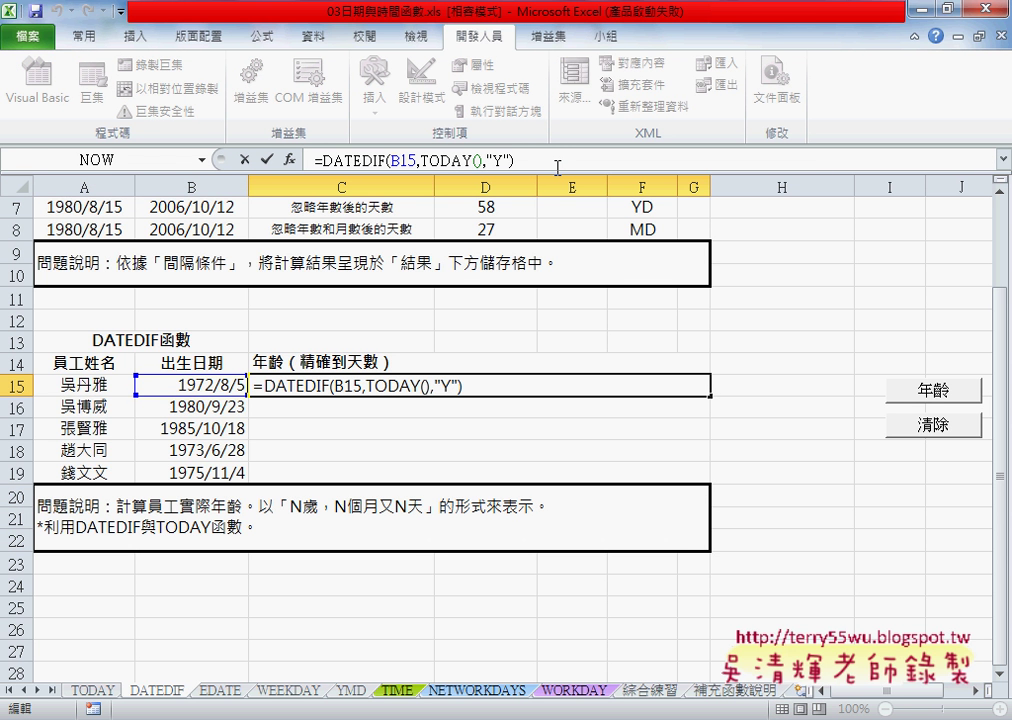
type("&")
type("\"")
type("歲，N個月又N天")
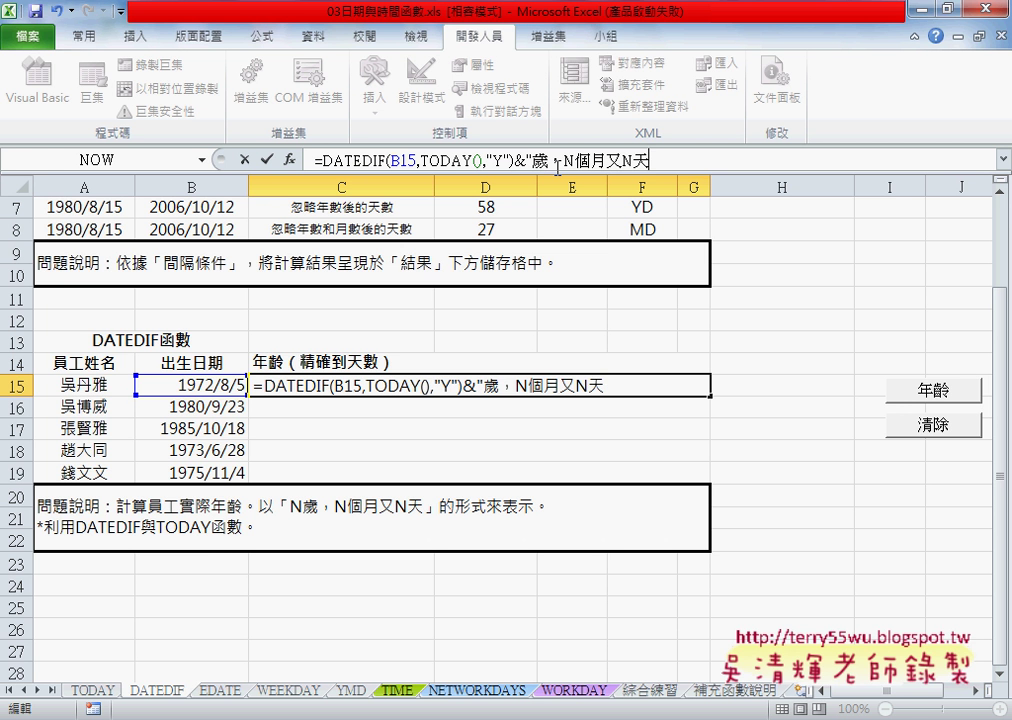
type("\"")
left_click(528, 158)
left_click_drag(528, 158, 668, 158)
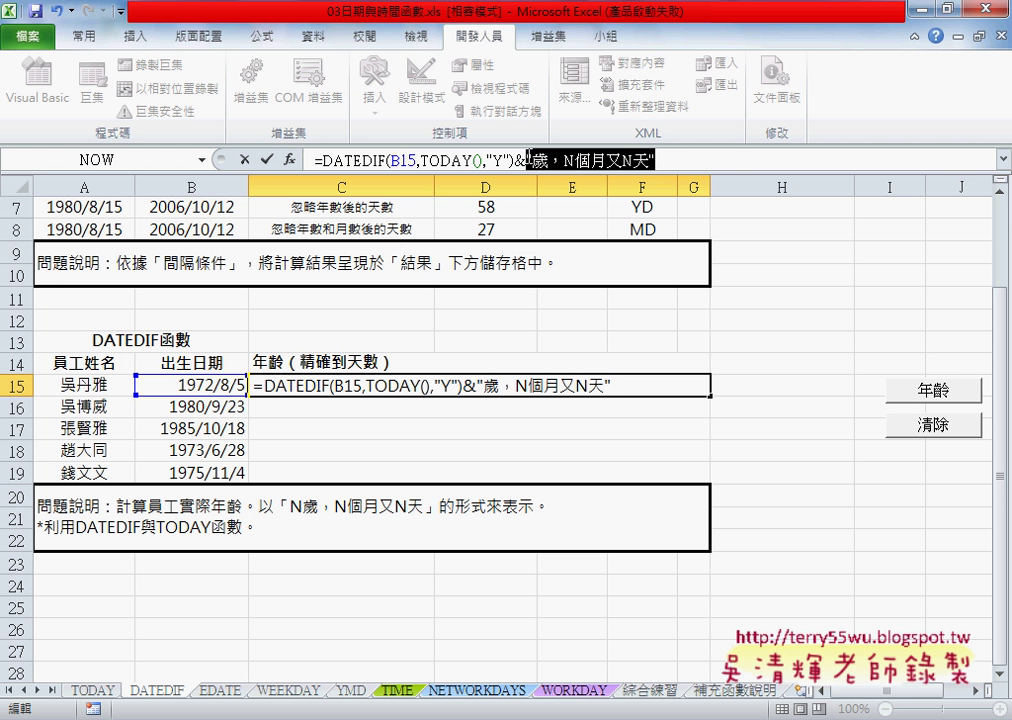
left_click(266, 159)
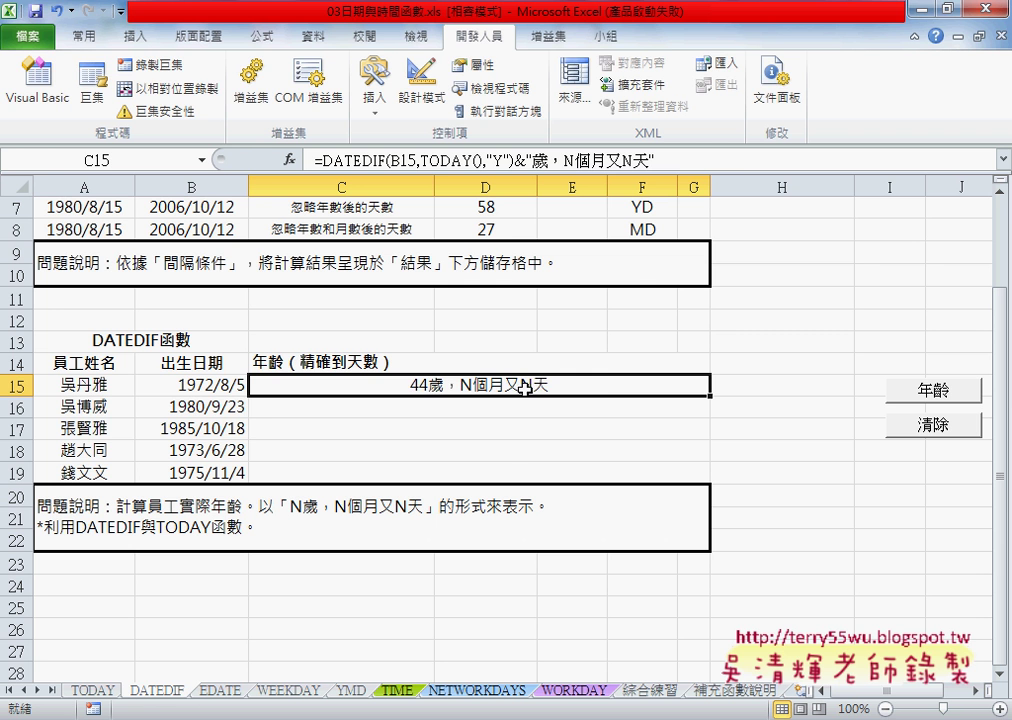
double_click(568, 160)
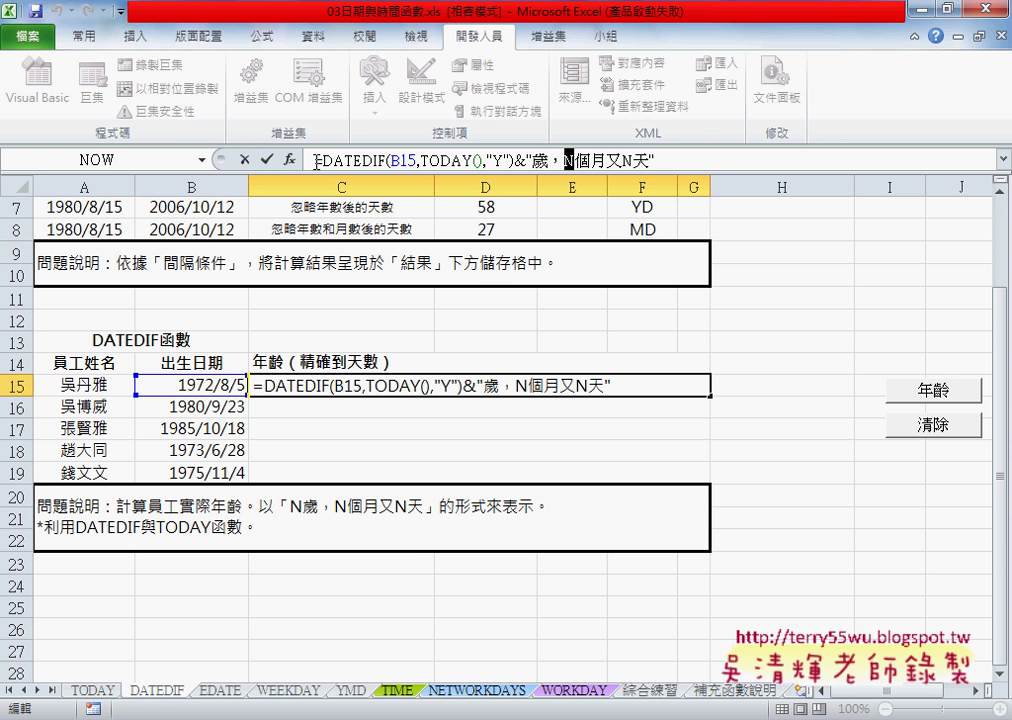
left_click(265, 159)
scroll(497, 271, "up", 1)
scroll(344, 217, "up", 1)
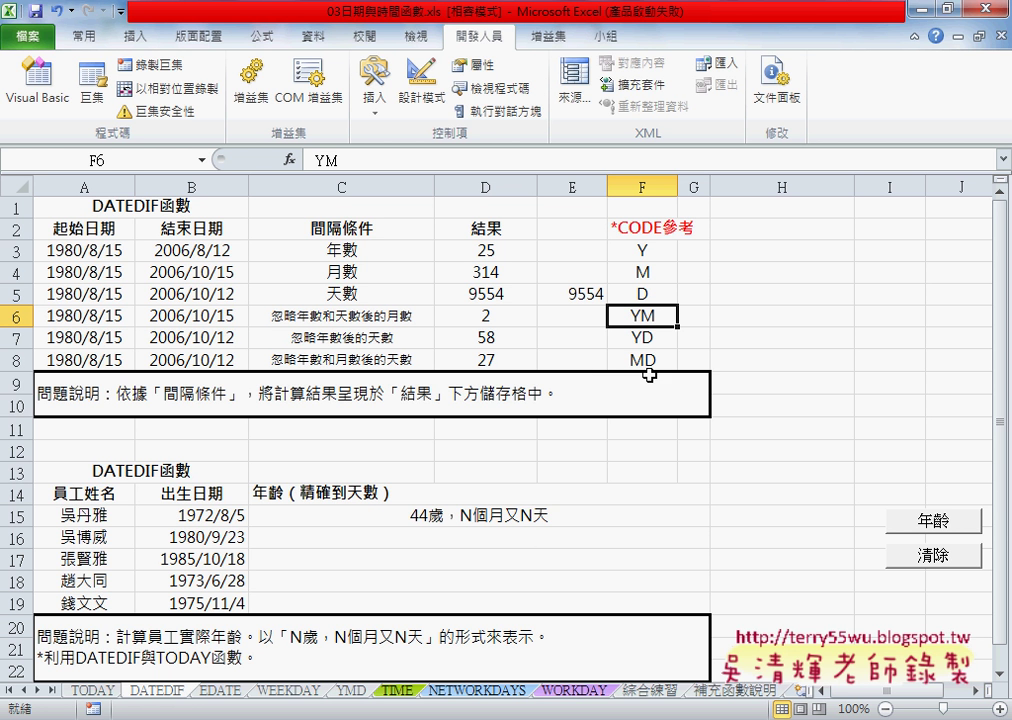
left_click(653, 362)
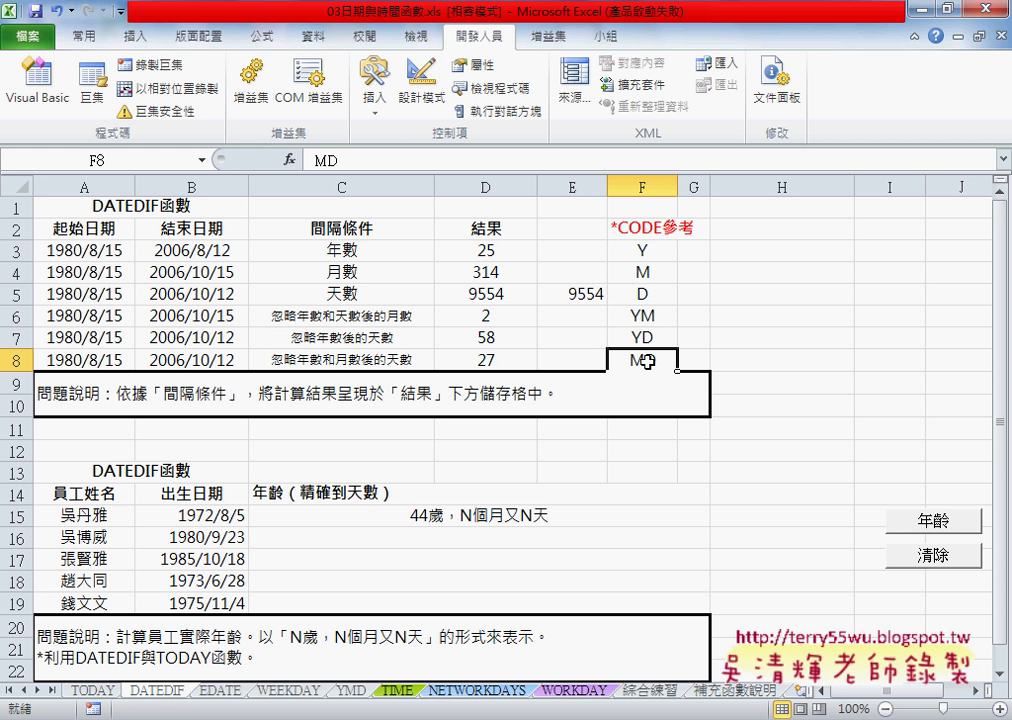
left_click(530, 515)
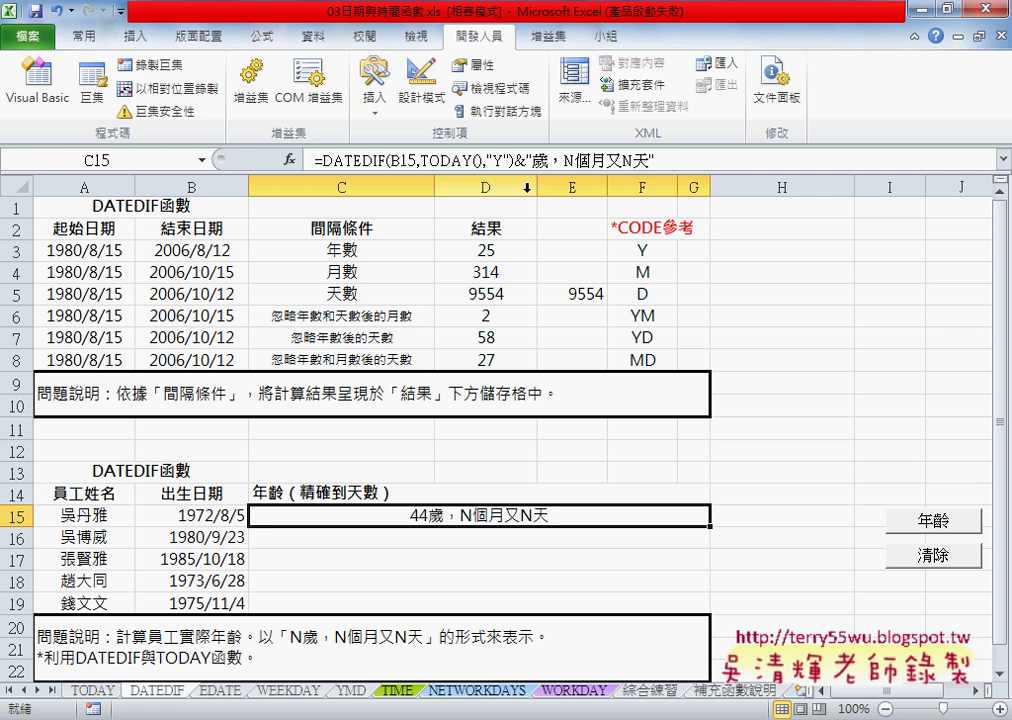
left_click(568, 160)
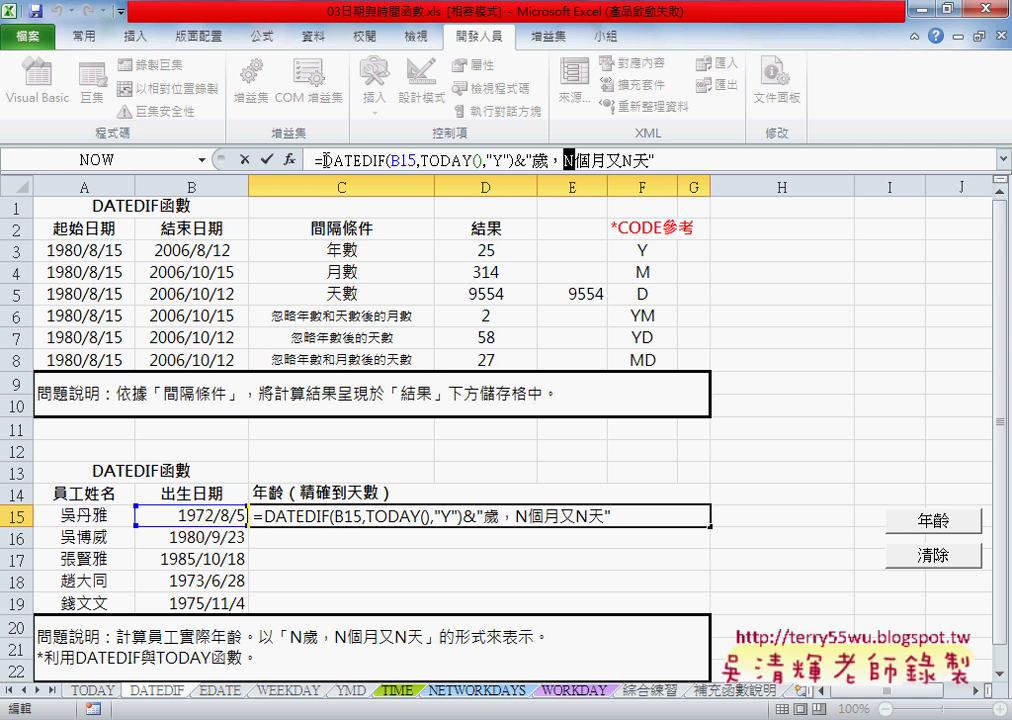
left_click_drag(327, 168, 510, 172)
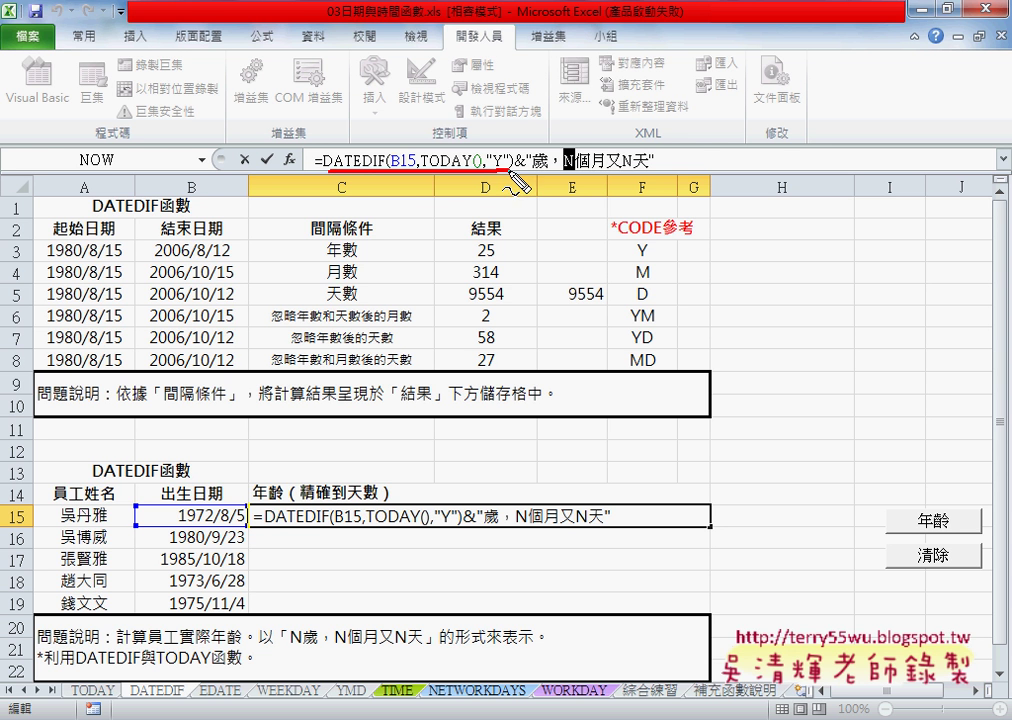
left_click_drag(447, 150, 583, 148)
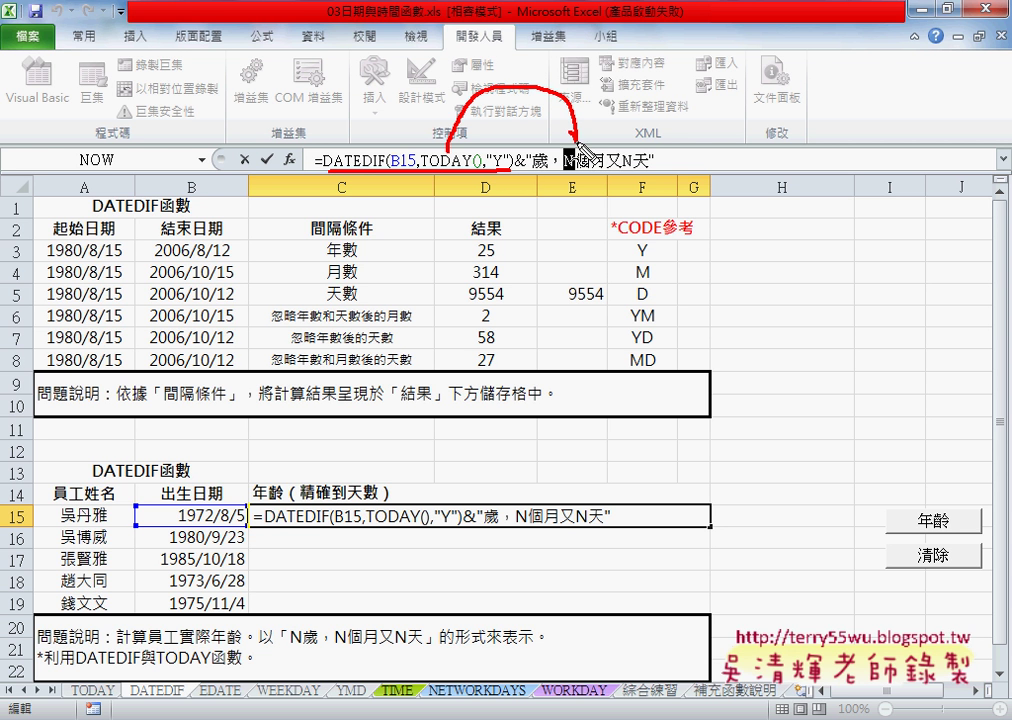
mouse_move(492, 176)
left_mouse_down()
mouse_move(508, 176)
mouse_move(507, 208)
mouse_move(508, 197)
mouse_move(530, 212)
left_mouse_up()
left_click_drag(421, 150, 477, 50)
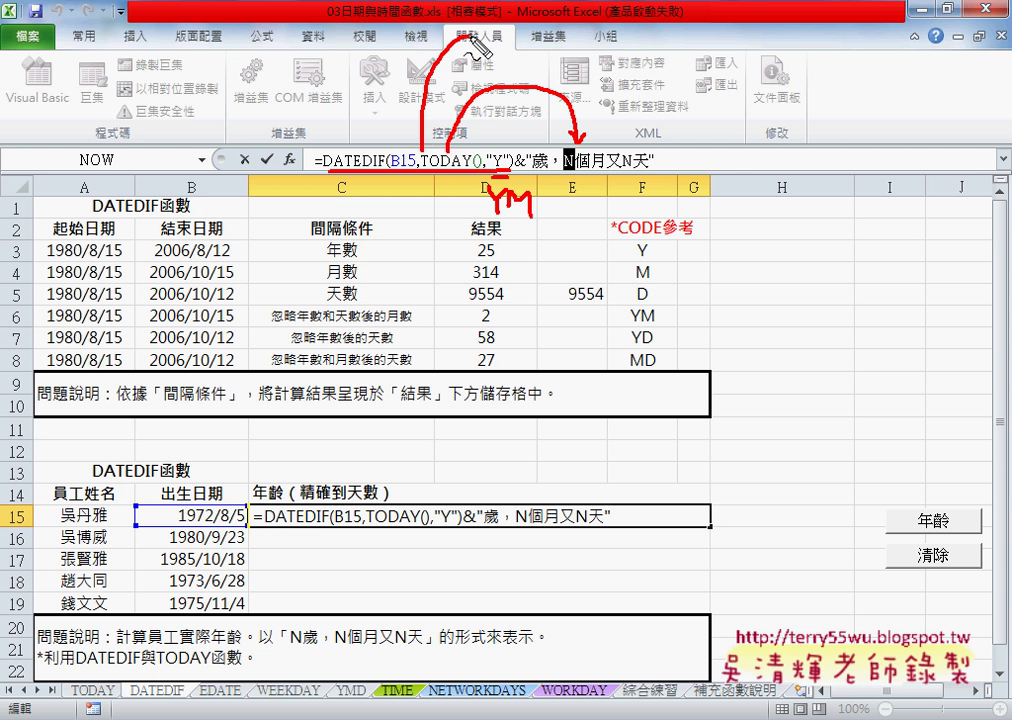
left_click_drag(478, 40, 625, 128)
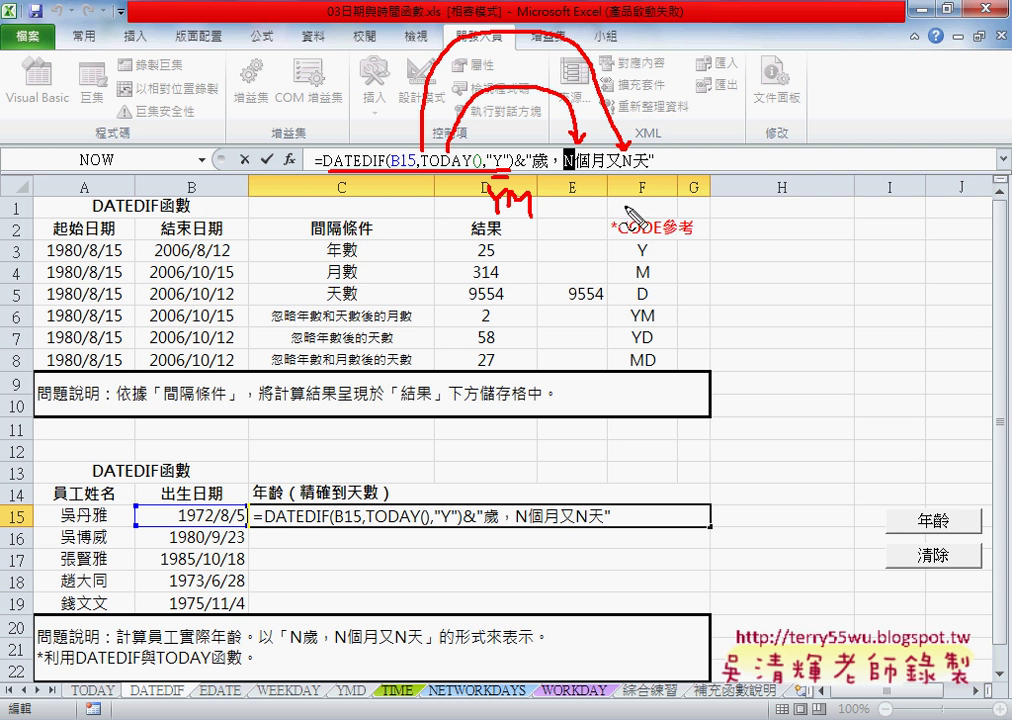
left_click_drag(618, 192, 643, 210)
left_click_drag(652, 192, 656, 212)
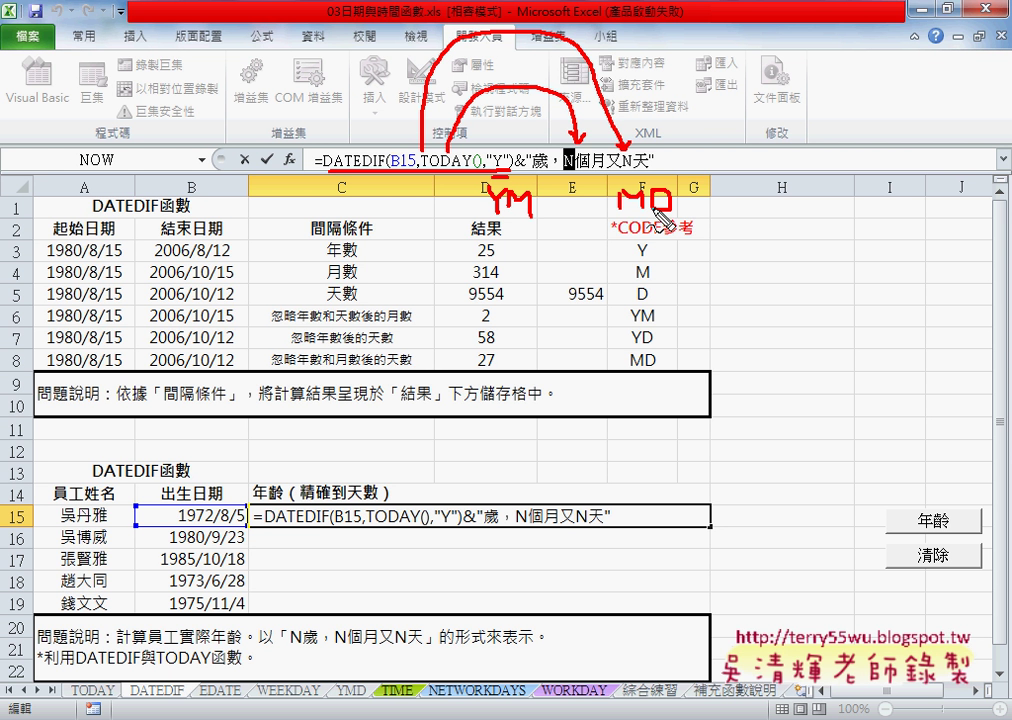
key("Escape")
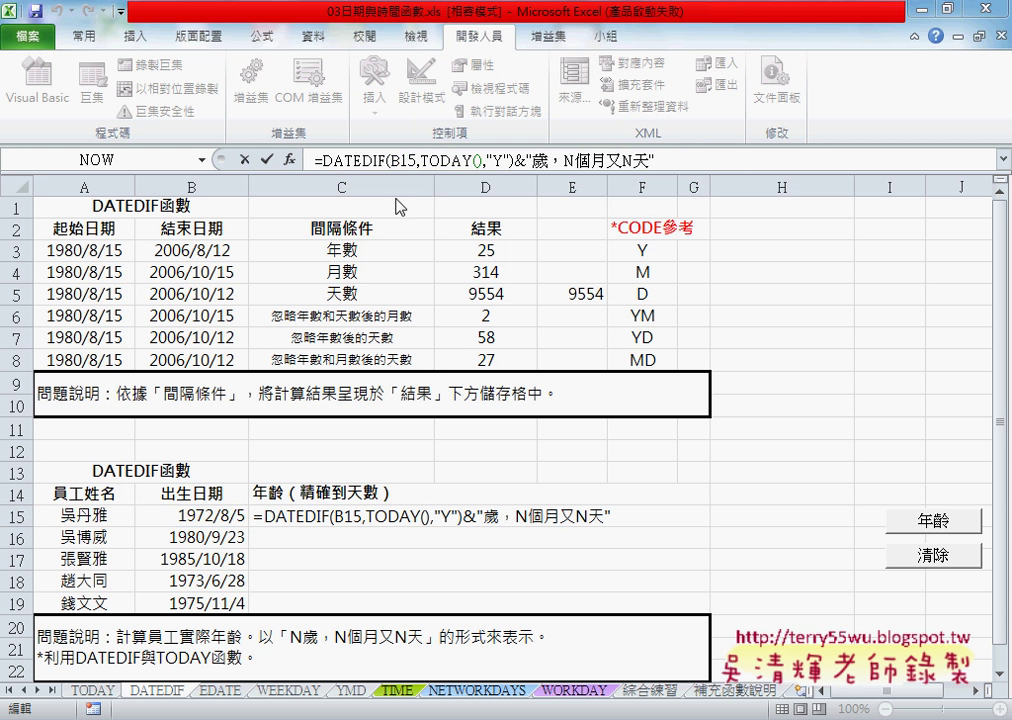
- Replace the months N placeholder in C15's formula with "&&" to open an insertion slot
left_click_drag(316, 160, 513, 162)
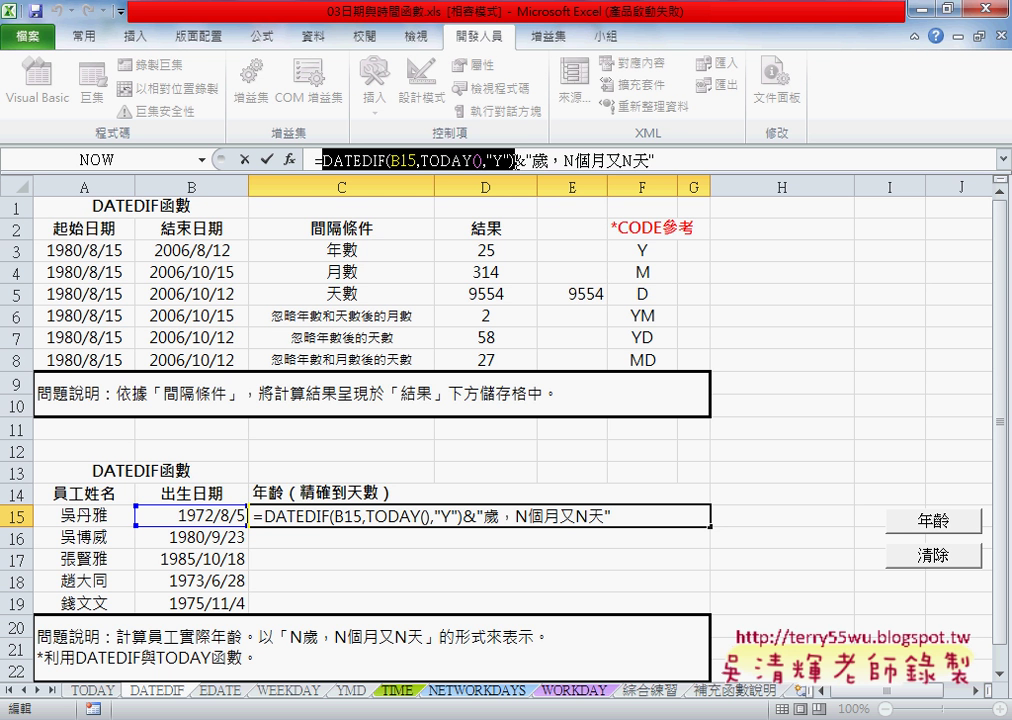
left_click_drag(528, 160, 667, 162)
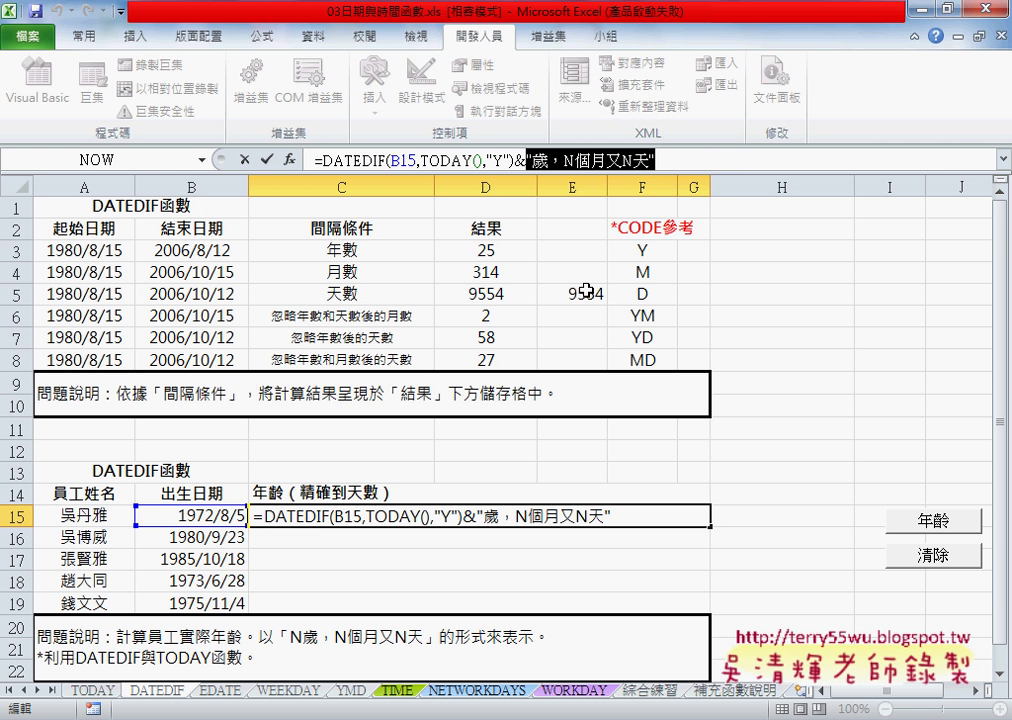
double_click(578, 162)
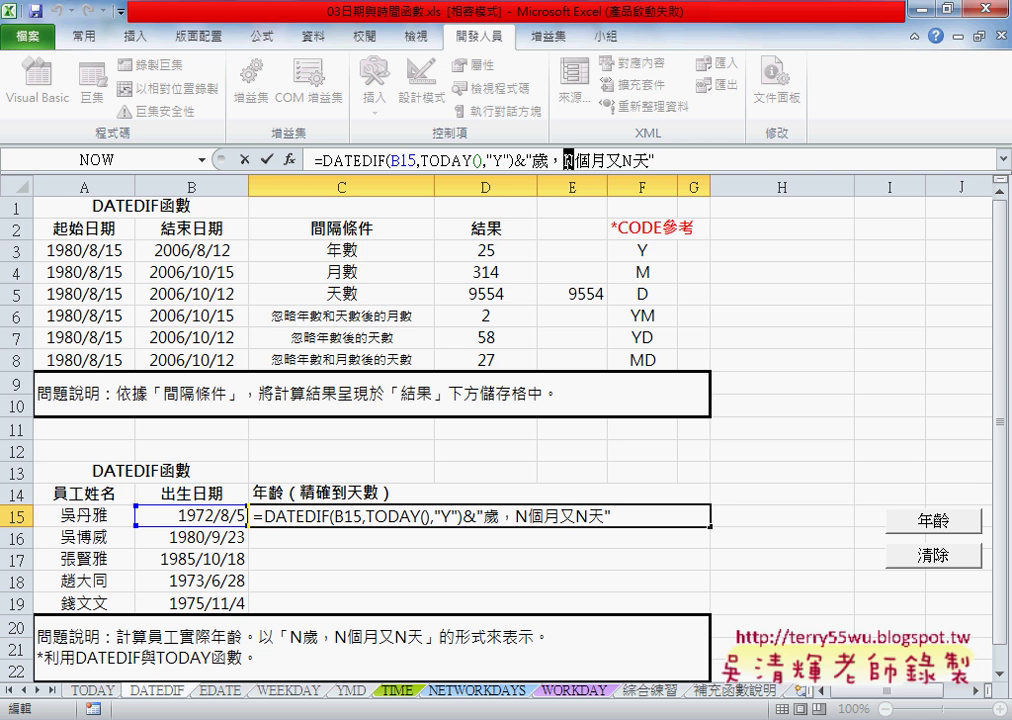
type("\"\"")
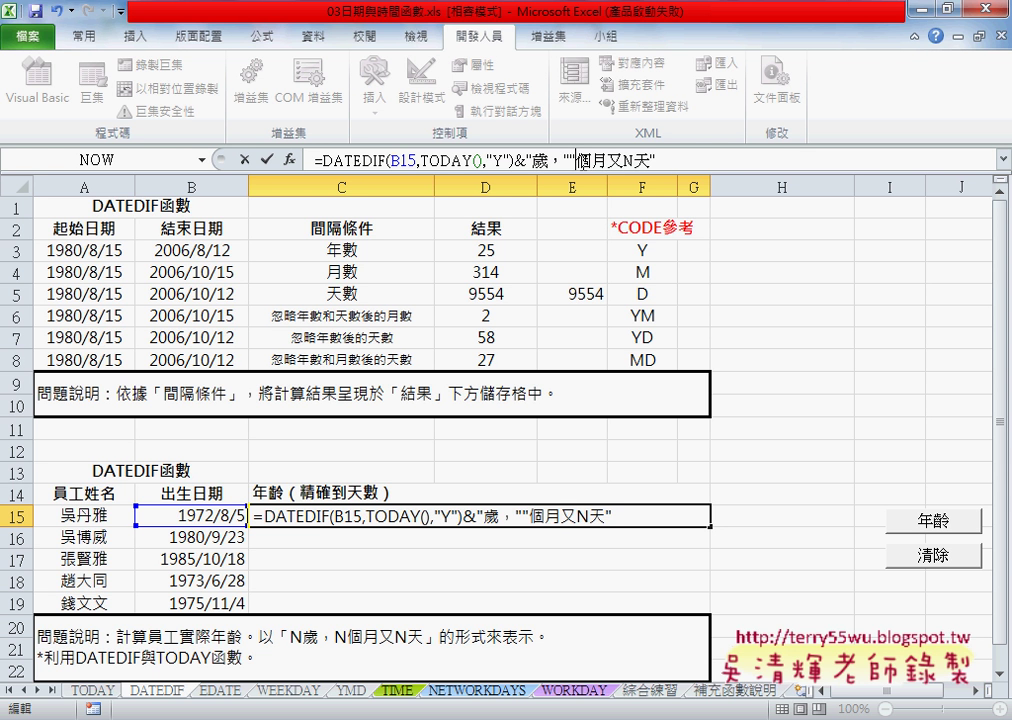
key("Left")
type("&")
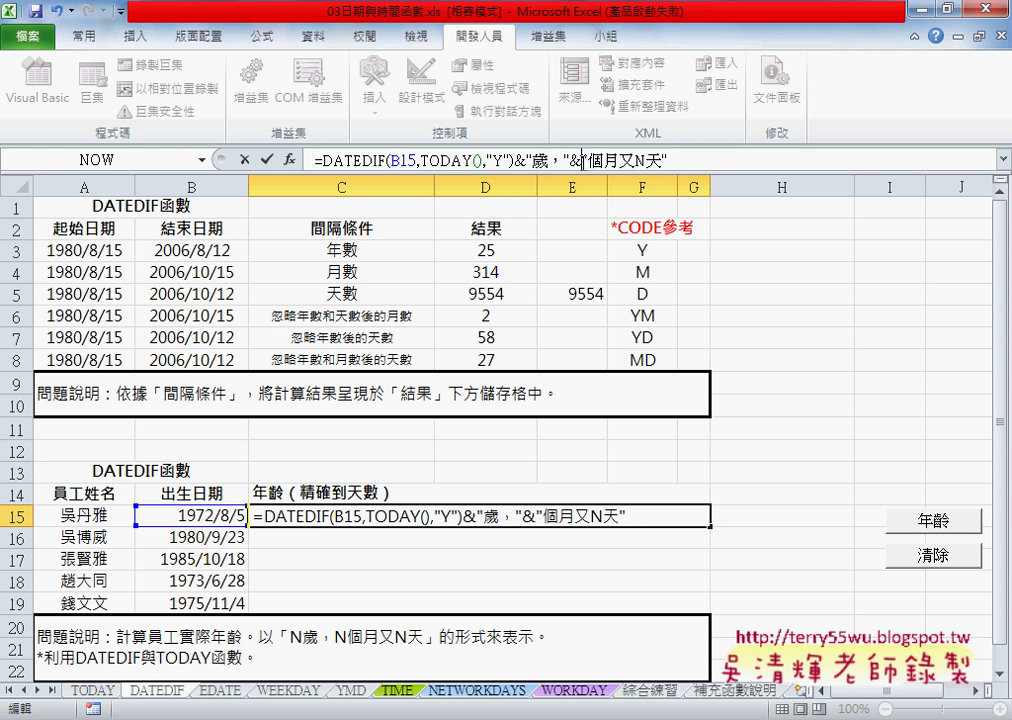
type("&")
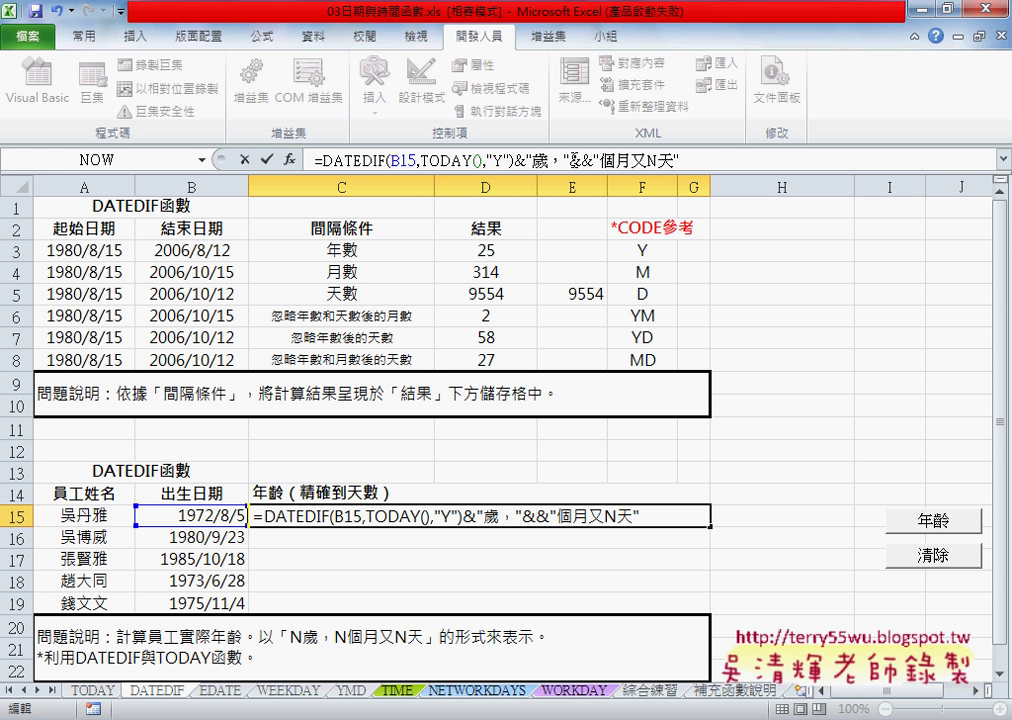
- Paste DATEDIF(B15,TODAY(),"YM") between the ampersands and blank out the days N placeholder
left_click_drag(569, 162, 527, 163)
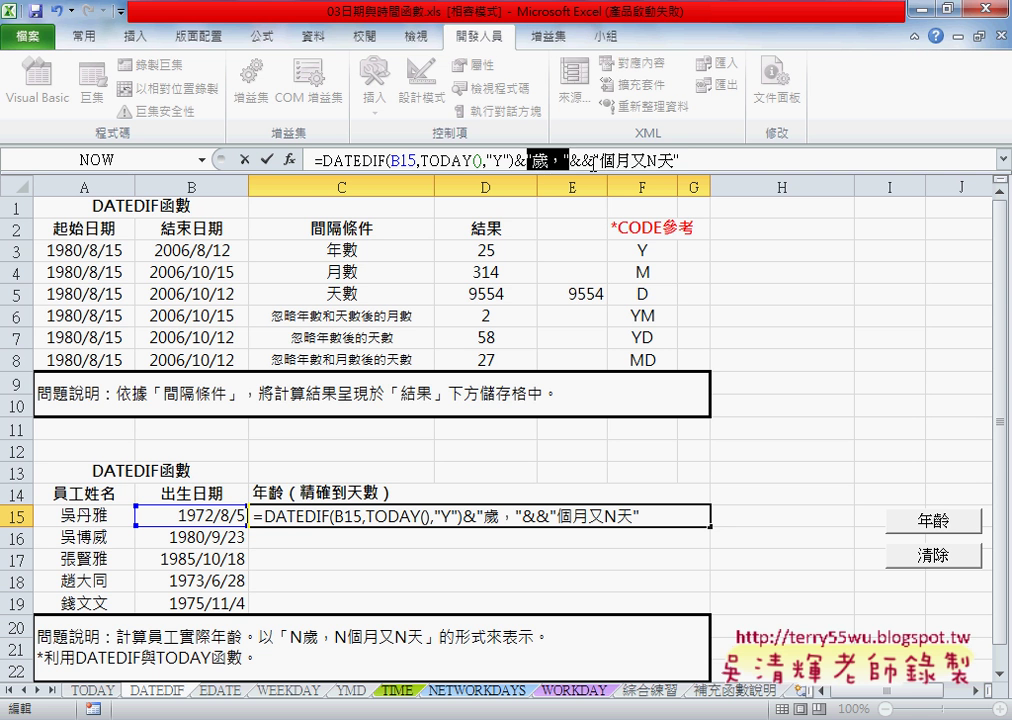
left_click_drag(595, 161, 687, 162)
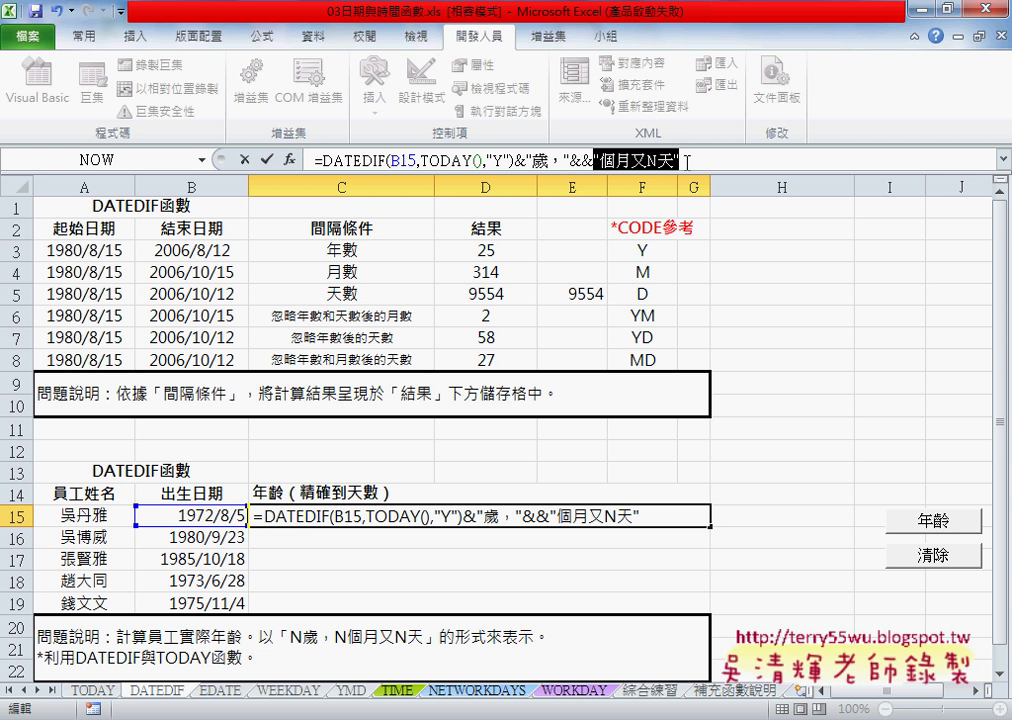
left_click_drag(575, 161, 593, 161)
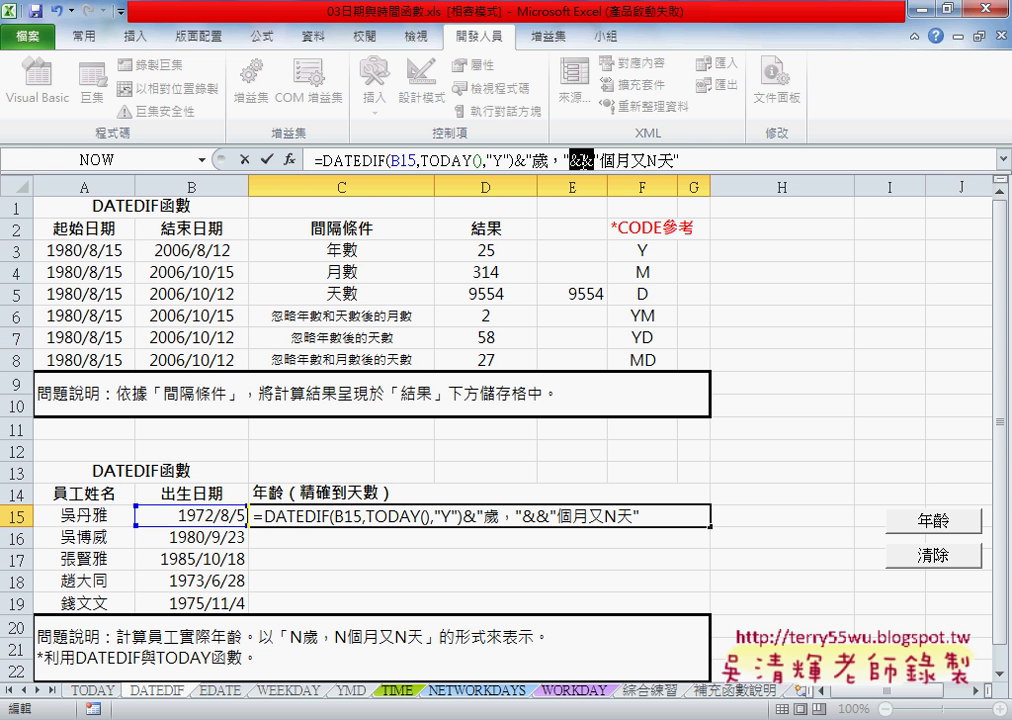
left_click(635, 165)
type("DATEDIF(B15,TODAY(),\"Y\")")
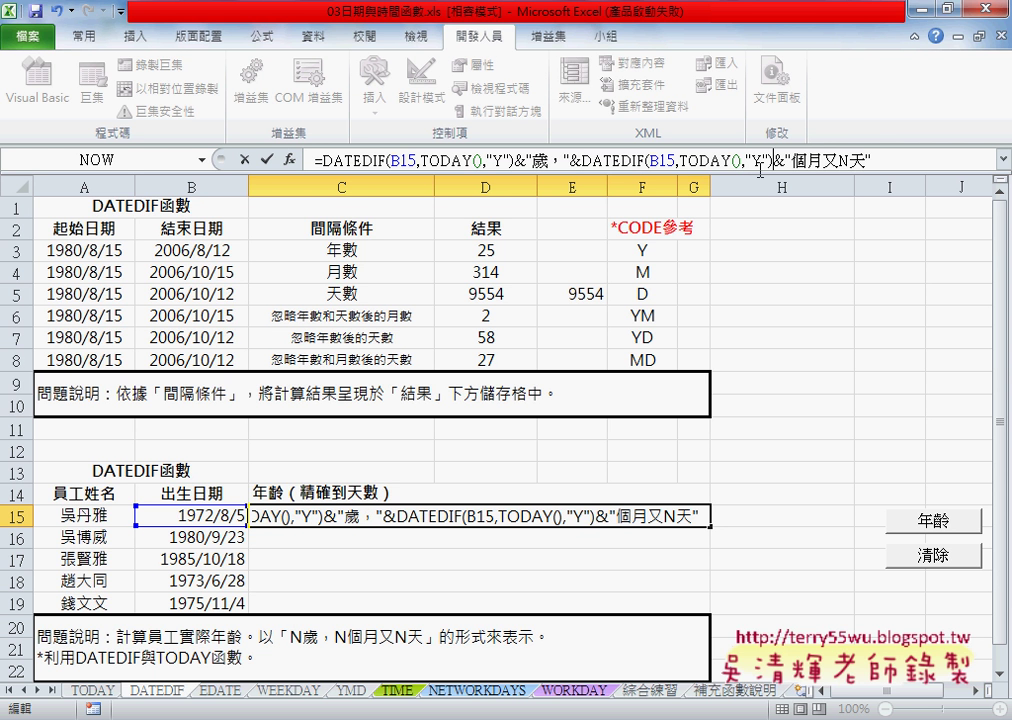
key("Left")
key("Left")
type("M")
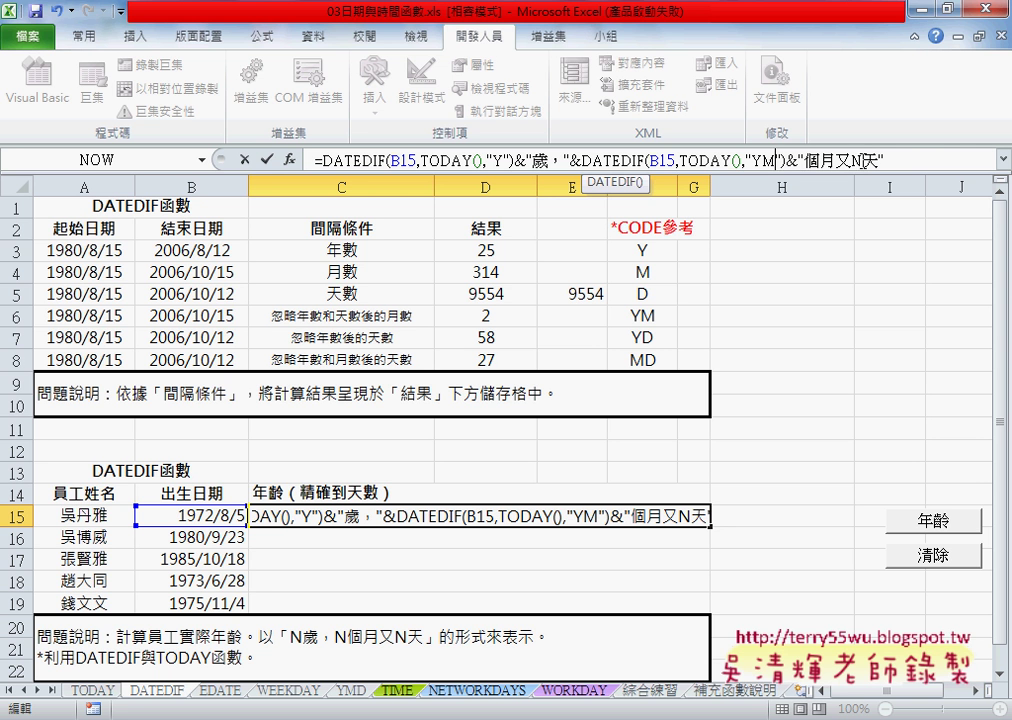
left_click_drag(852, 160, 862, 160)
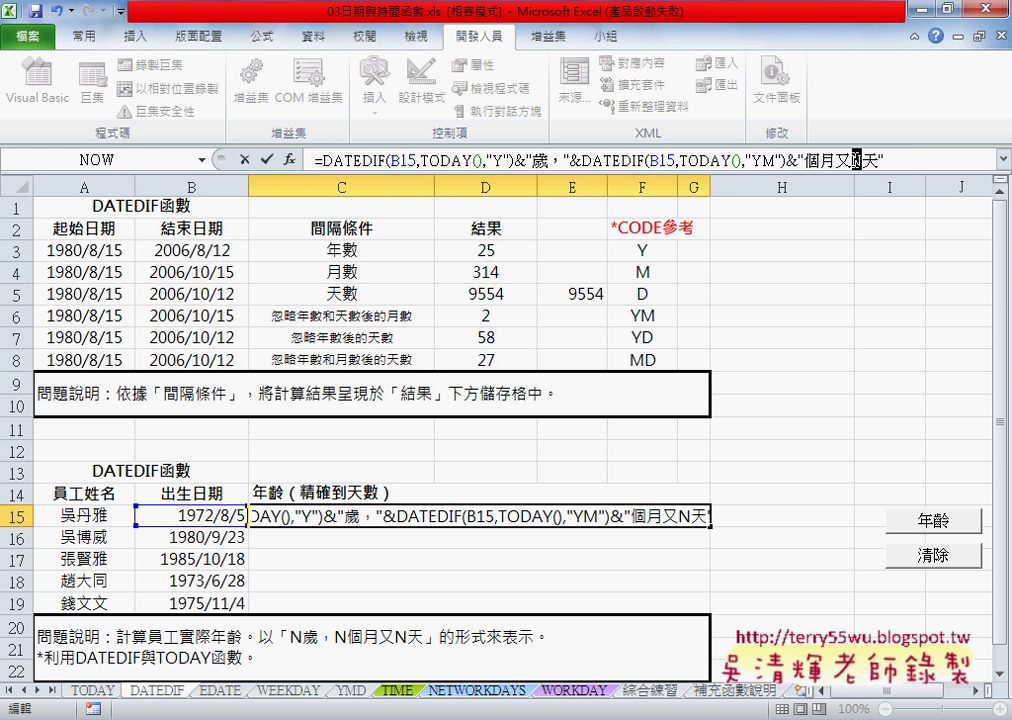
type("\"\"")
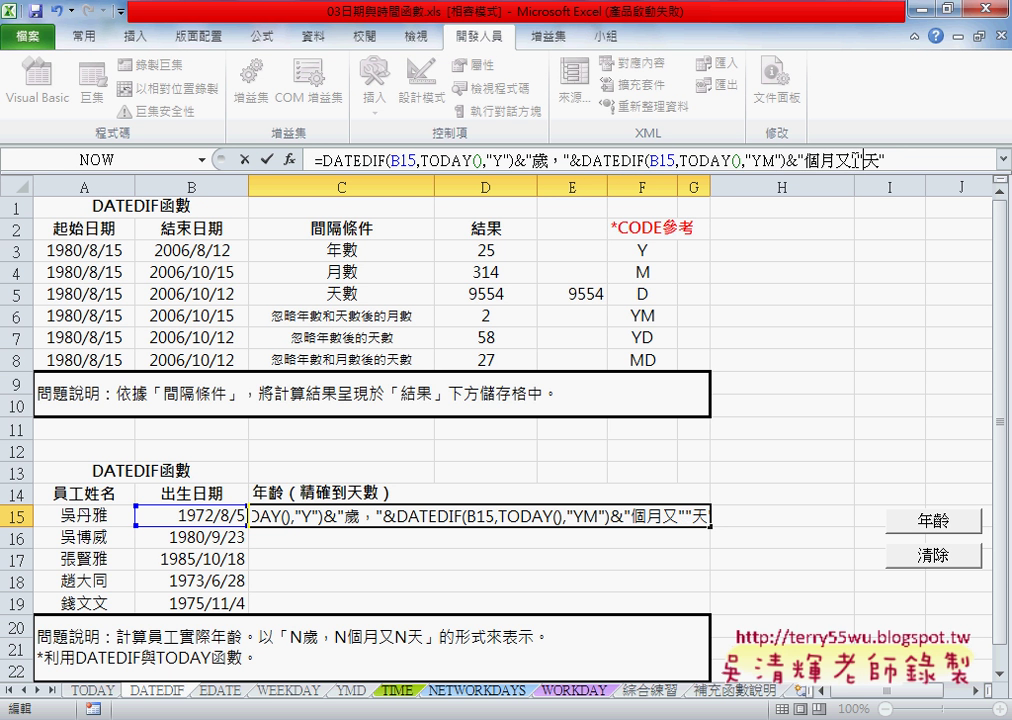
left_click(860, 160)
- Insert DATEDIF(B15,TODAY(),"MD") for the days so C15 shows 44歲，3個月又15天
type("&&")
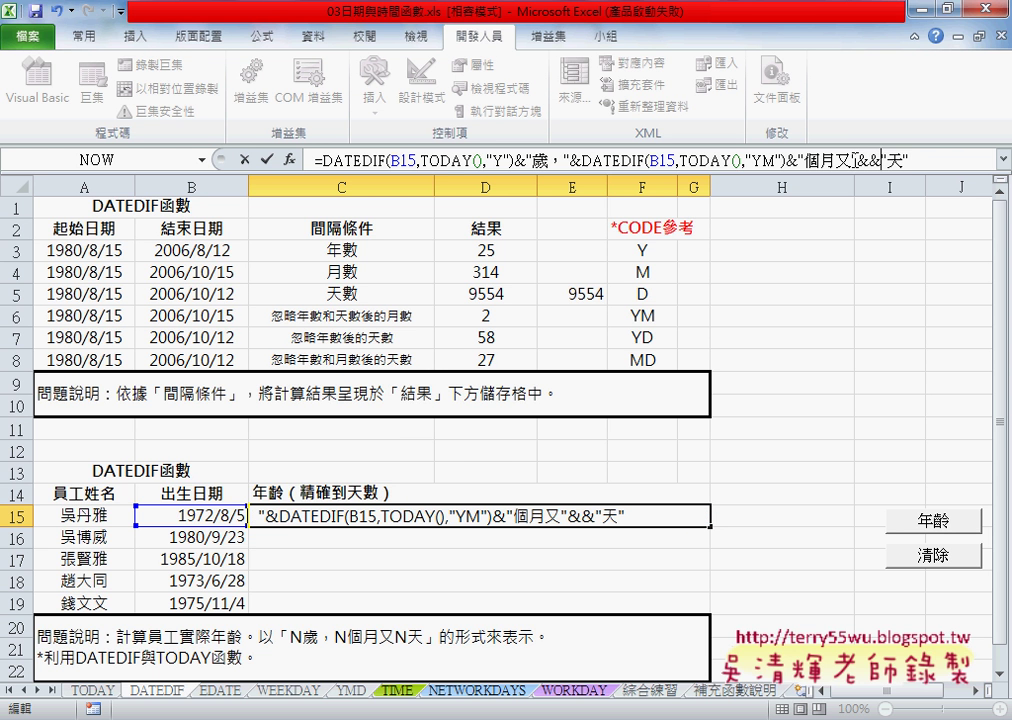
type("DATEDIF(B15,TODAY(),\"Y\")")
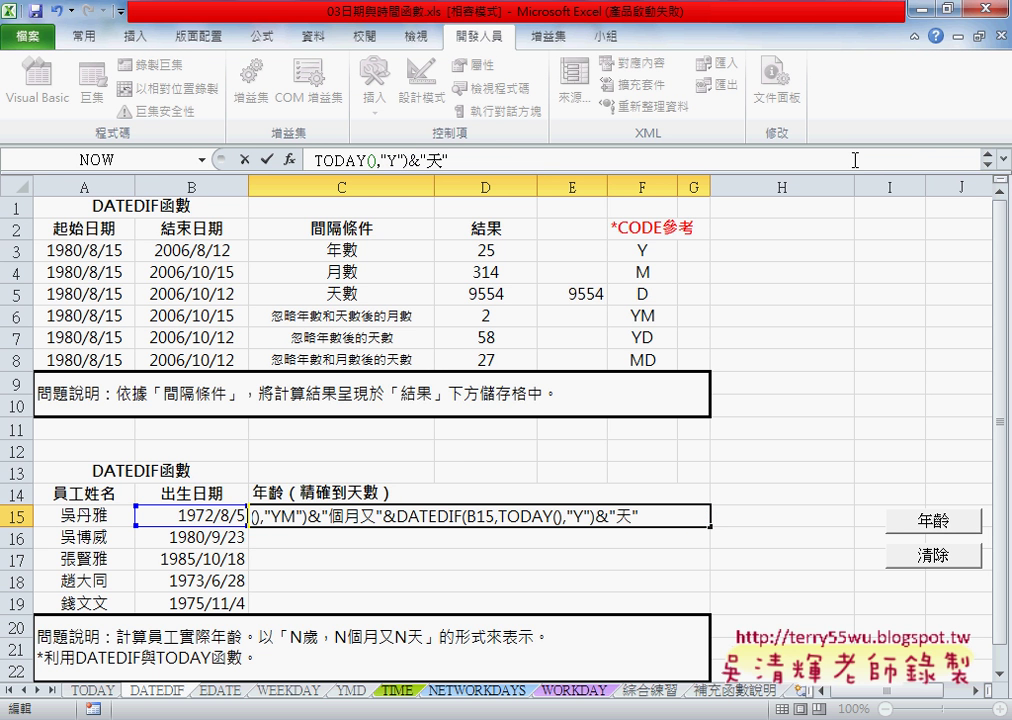
left_click(1001, 159)
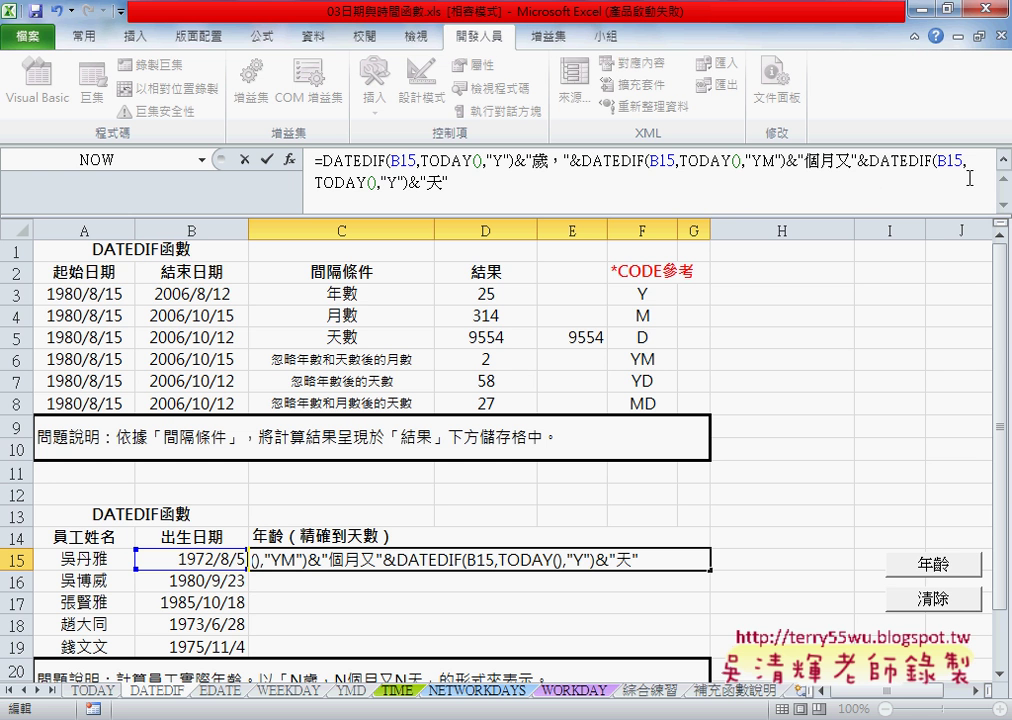
double_click(369, 183)
type("M")
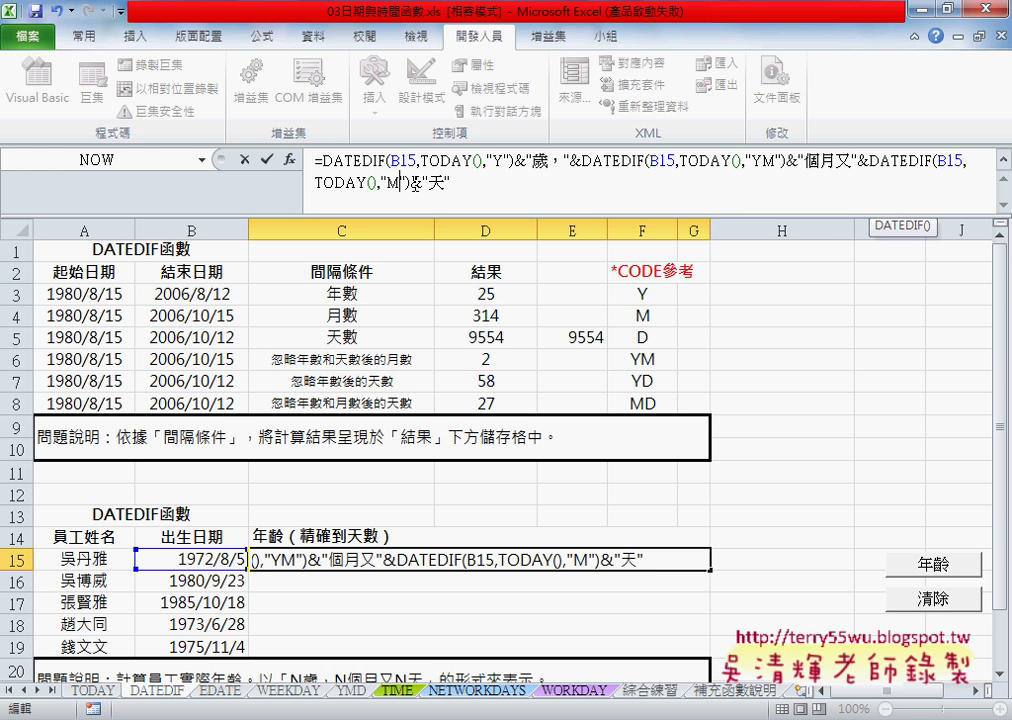
type("D")
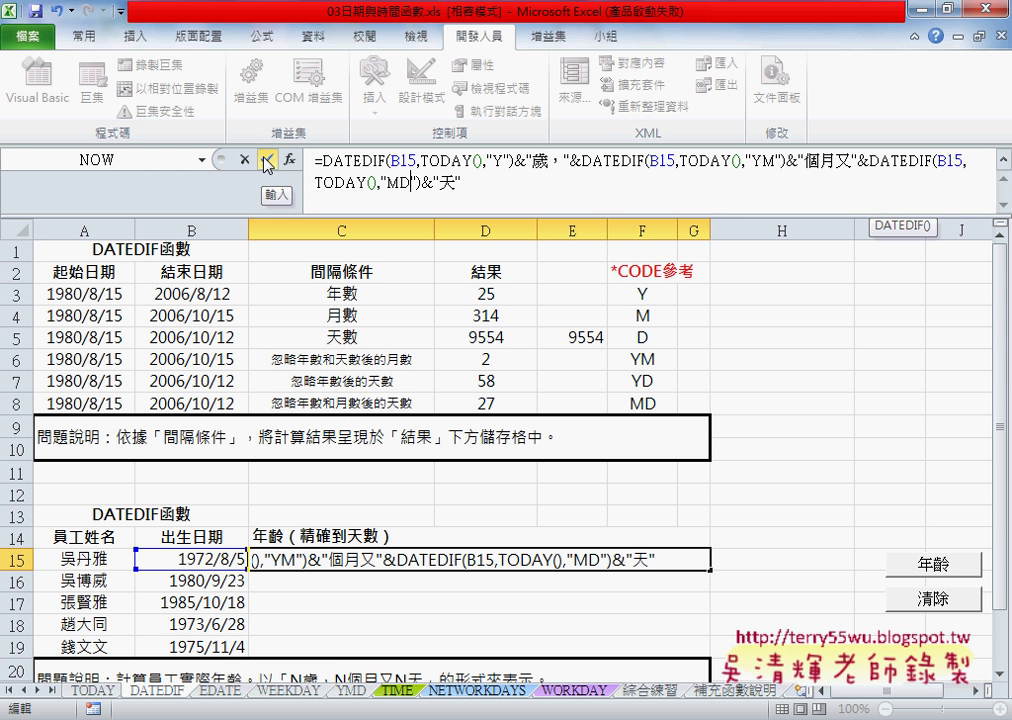
left_click(266, 164)
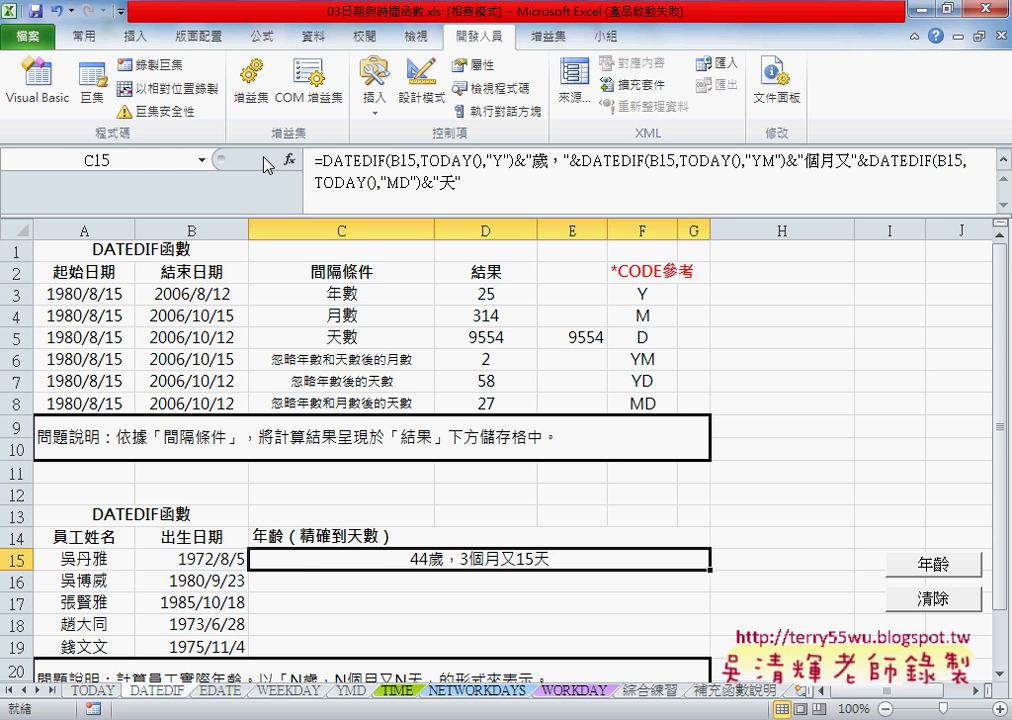
- Fill C15's age formula down to C19 and underline its three DATEDIF parts in red ink
left_click_drag(710, 571, 710, 652)
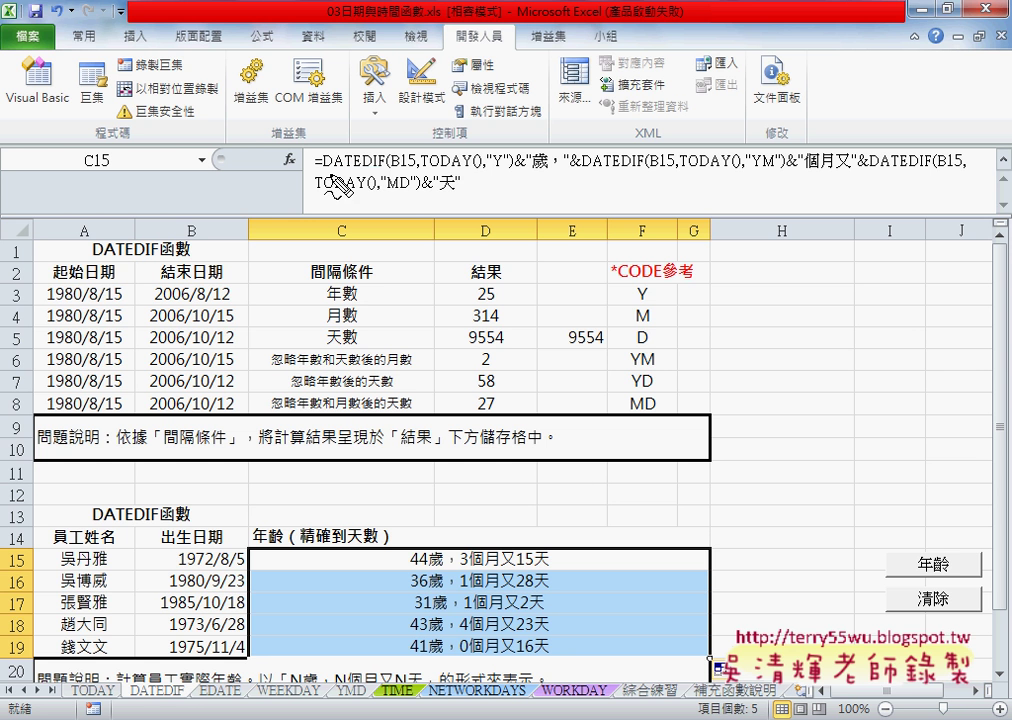
left_click_drag(316, 170, 511, 164)
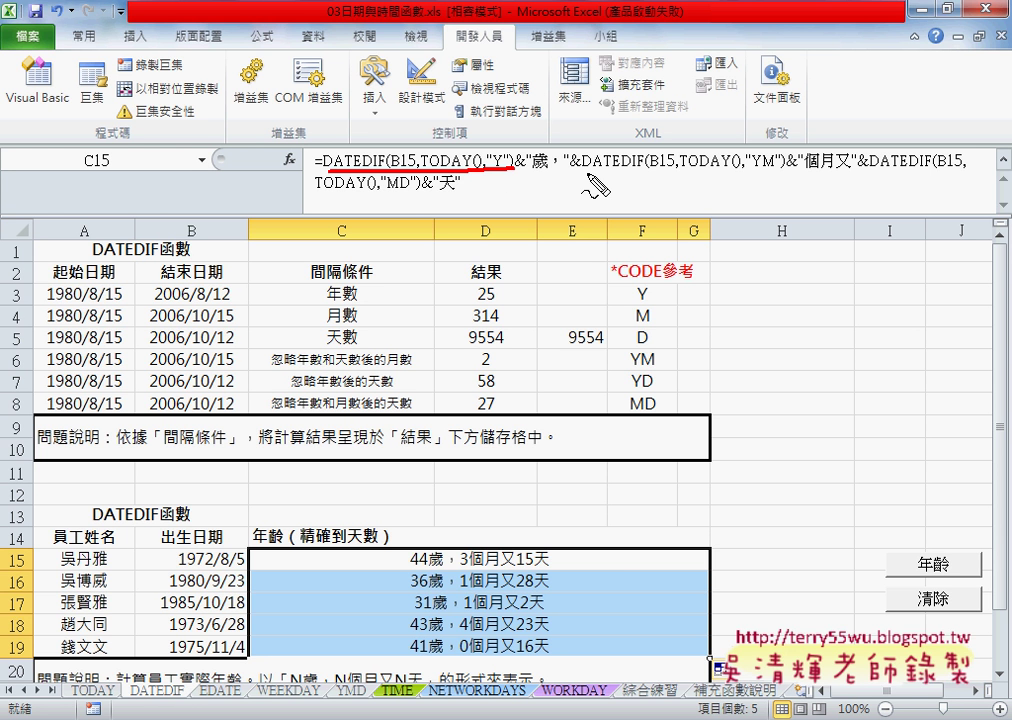
left_click_drag(583, 169, 785, 172)
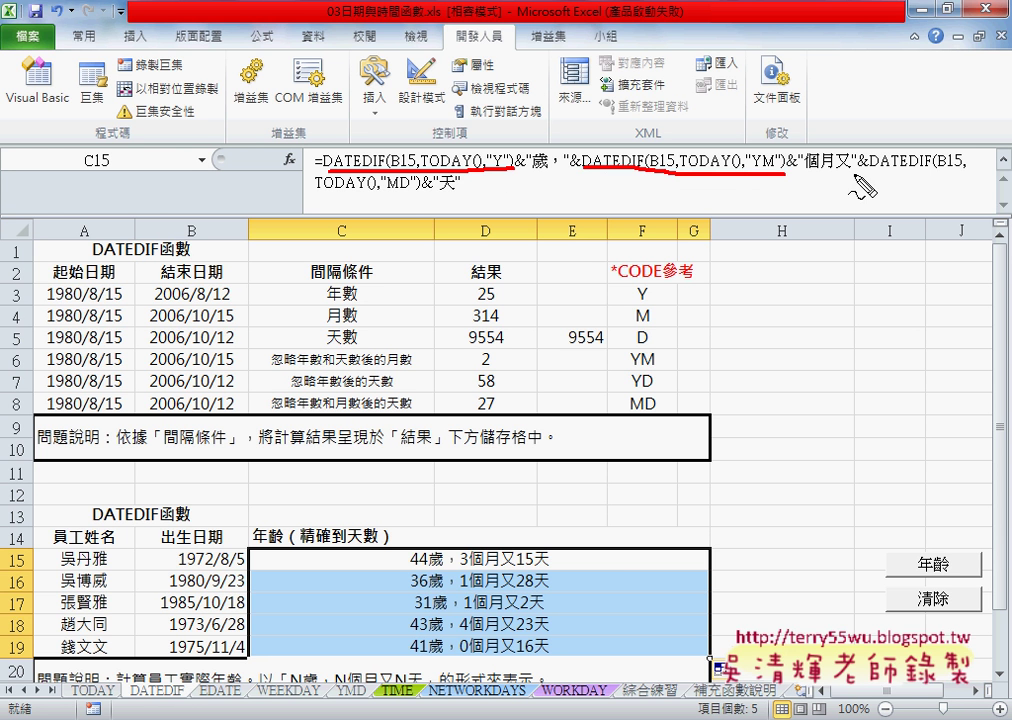
left_click_drag(870, 170, 965, 168)
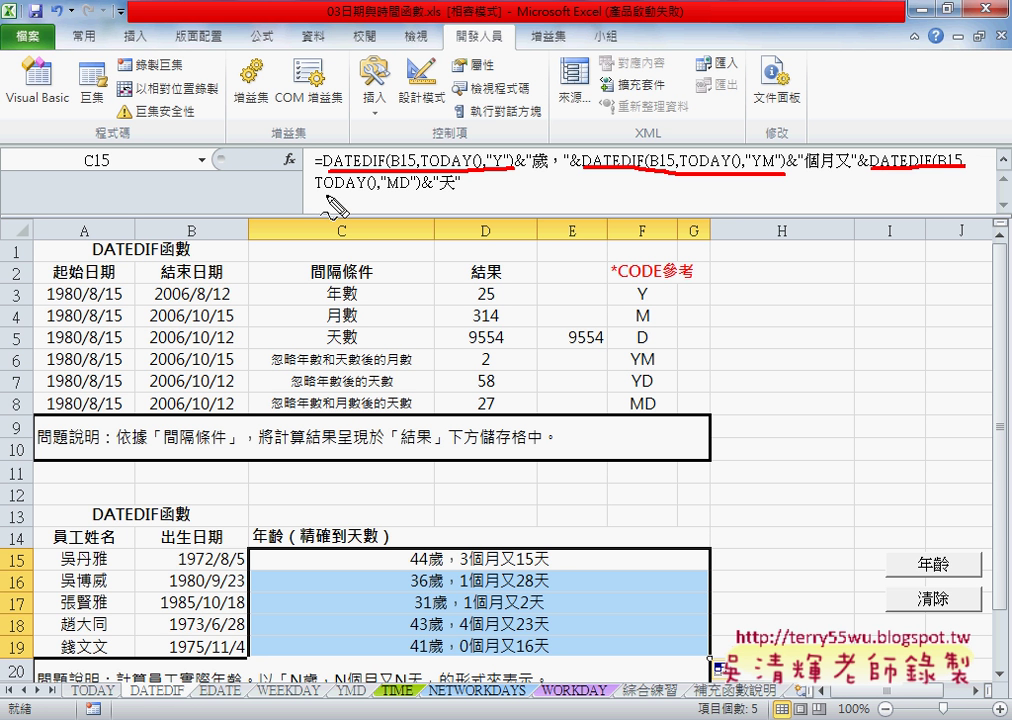
left_click_drag(318, 195, 424, 197)
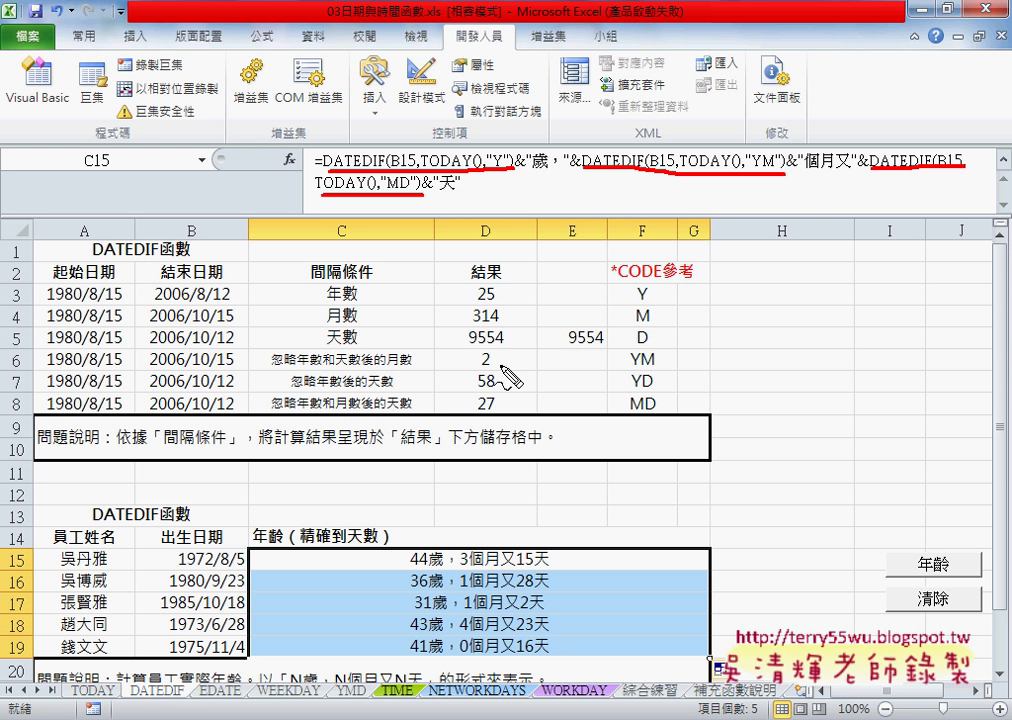
mouse_move(813, 194)
left_mouse_down()
mouse_move(858, 290)
mouse_move(940, 545)
left_mouse_up()
left_click_drag(928, 526, 958, 530)
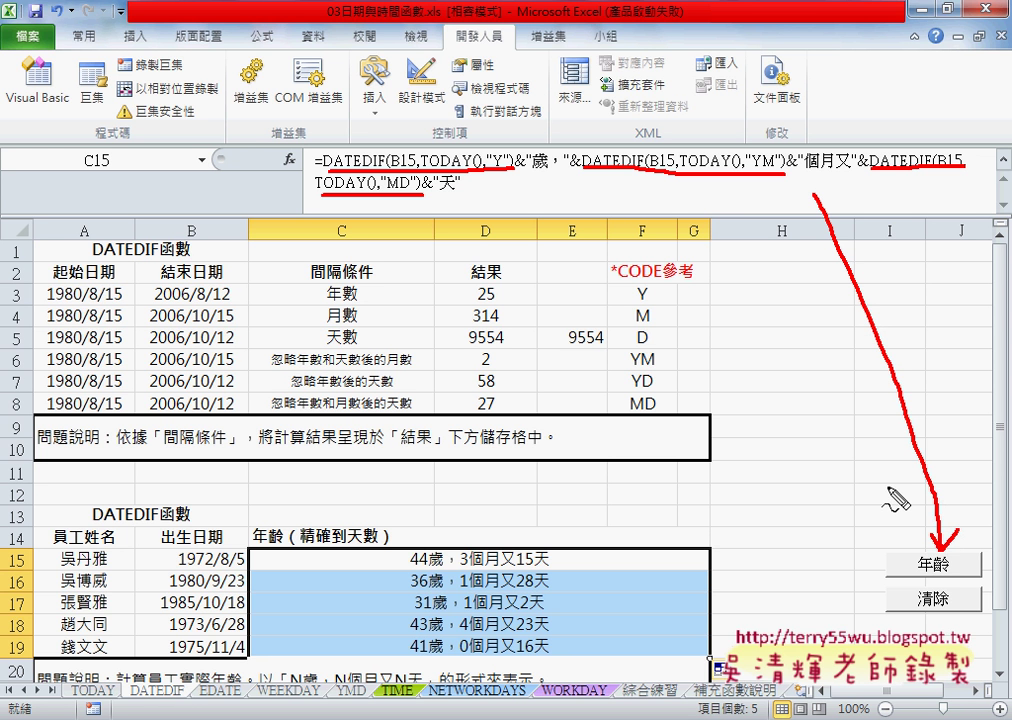
left_click_drag(955, 556, 920, 558)
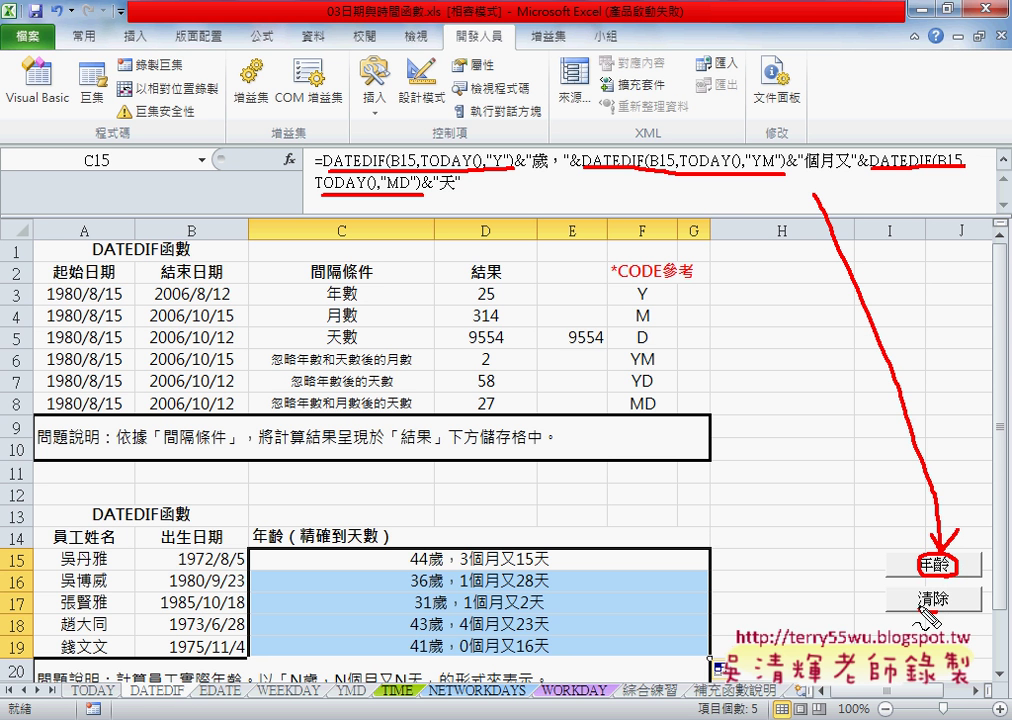
left_click_drag(925, 607, 920, 592)
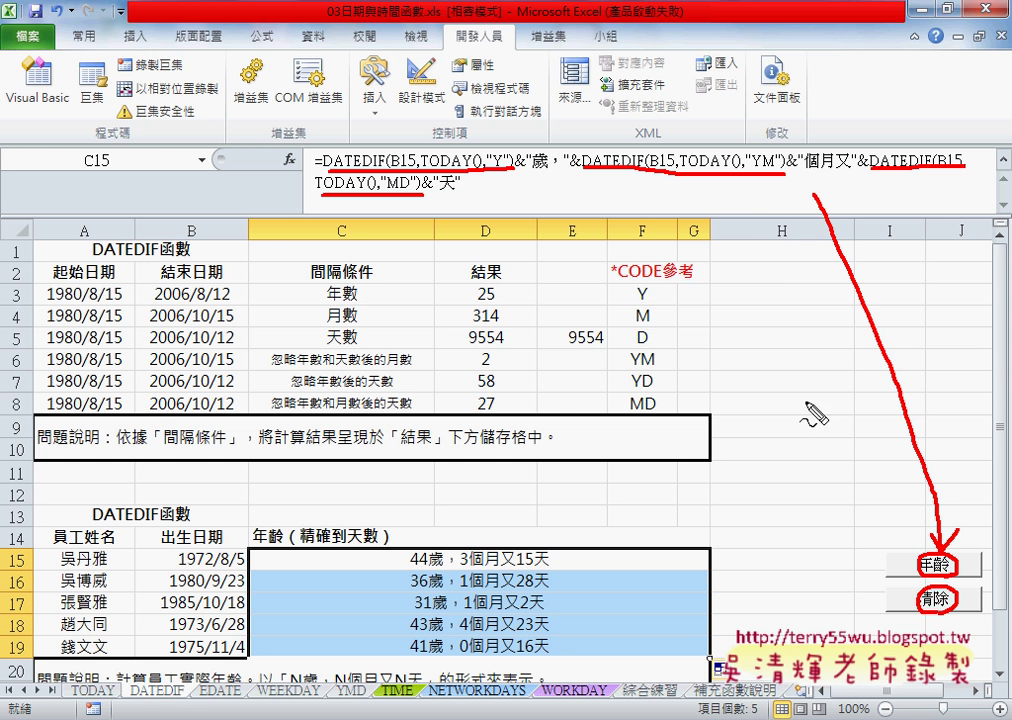
left_click_drag(785, 212, 823, 518)
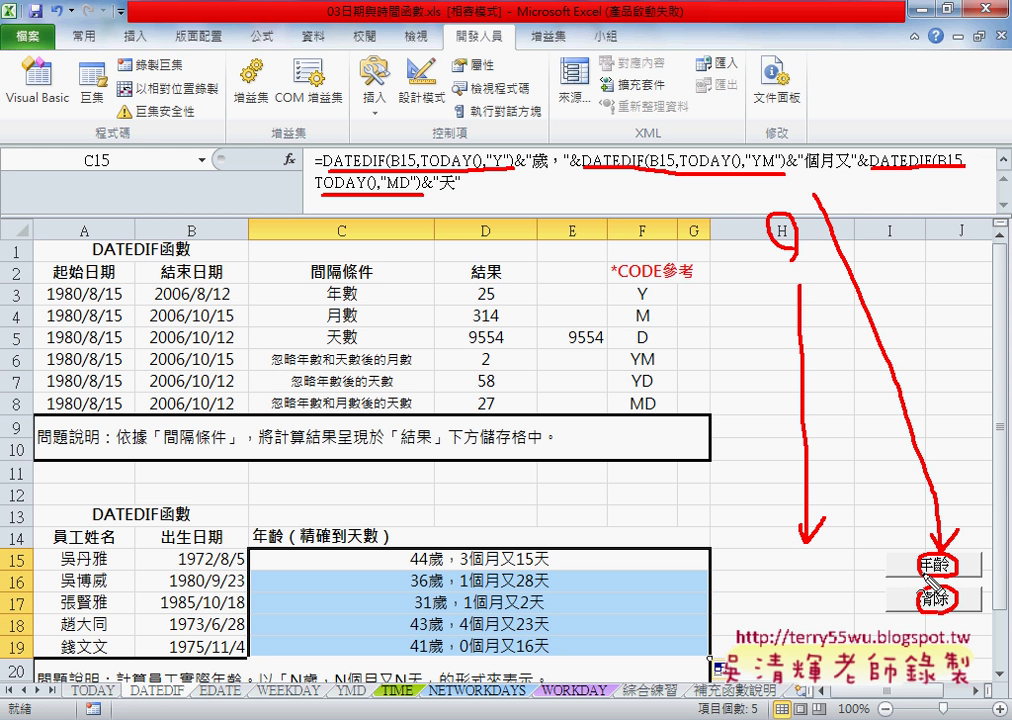
left_click_drag(340, 190, 387, 187)
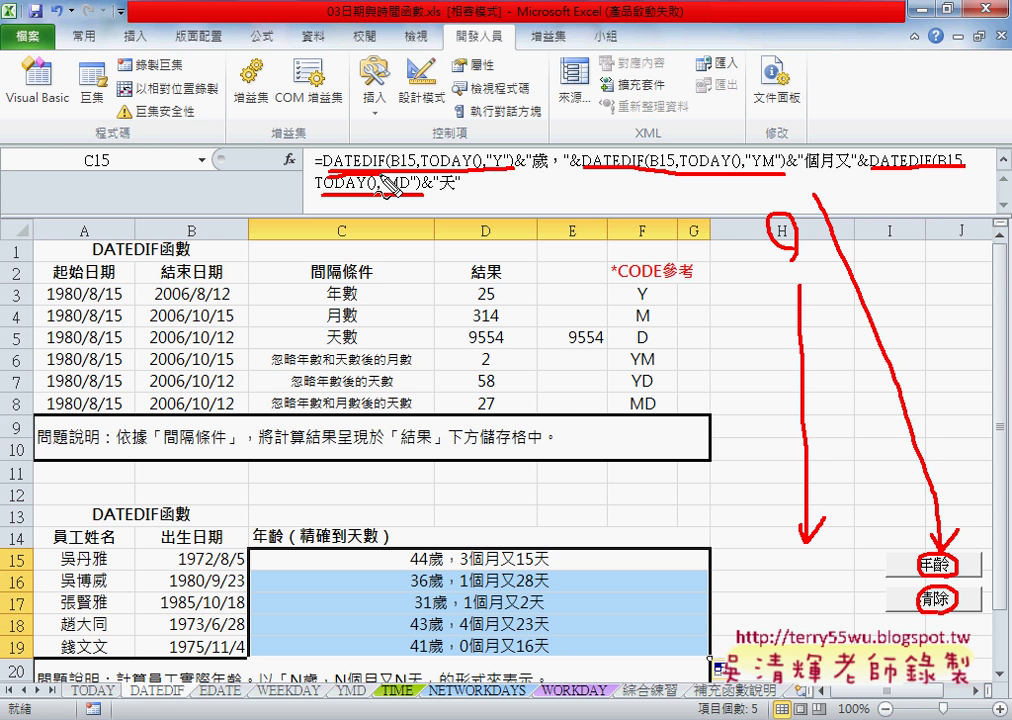
key("Escape")
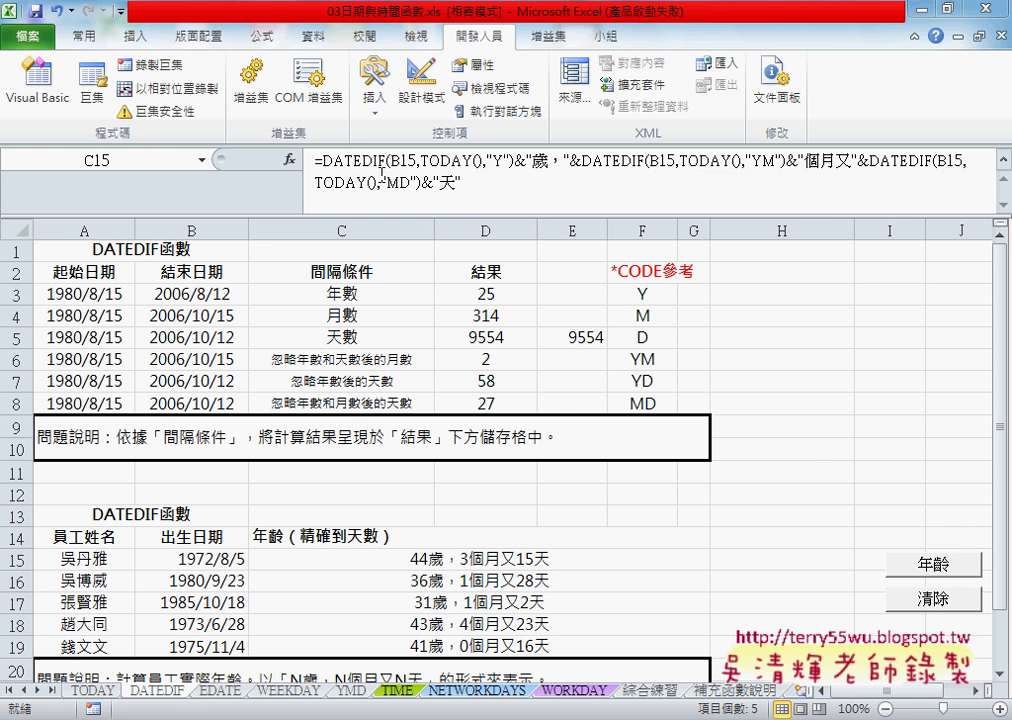
- Run the 年齡 macro to fill H15:H19, clear it with 清除, then run 年齡 again
left_click(906, 560)
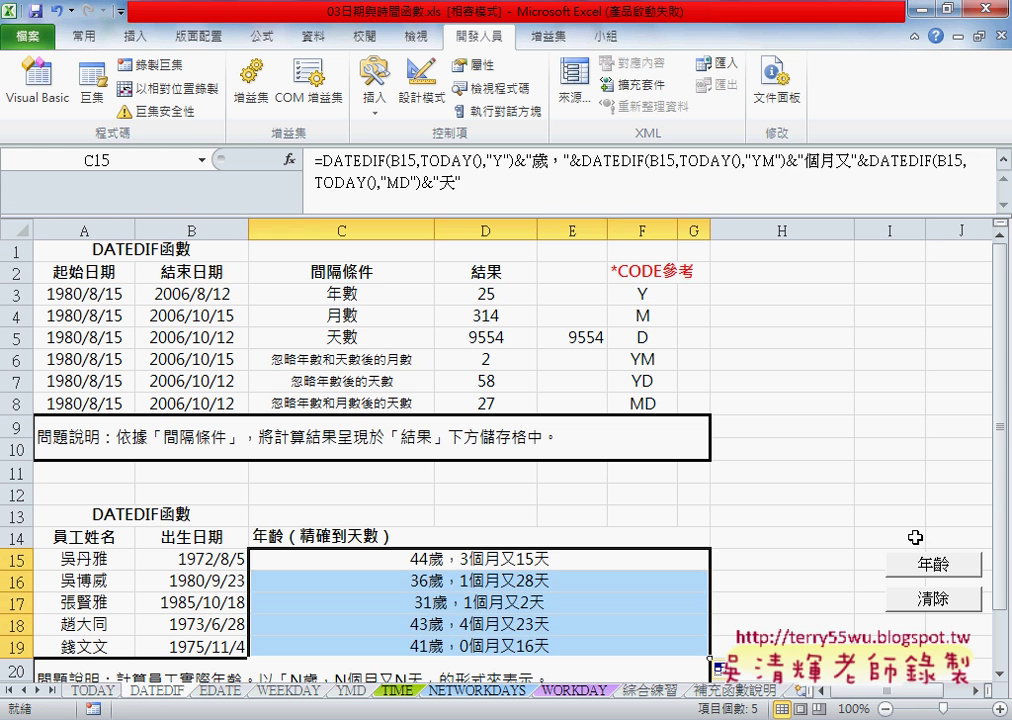
left_click(915, 537)
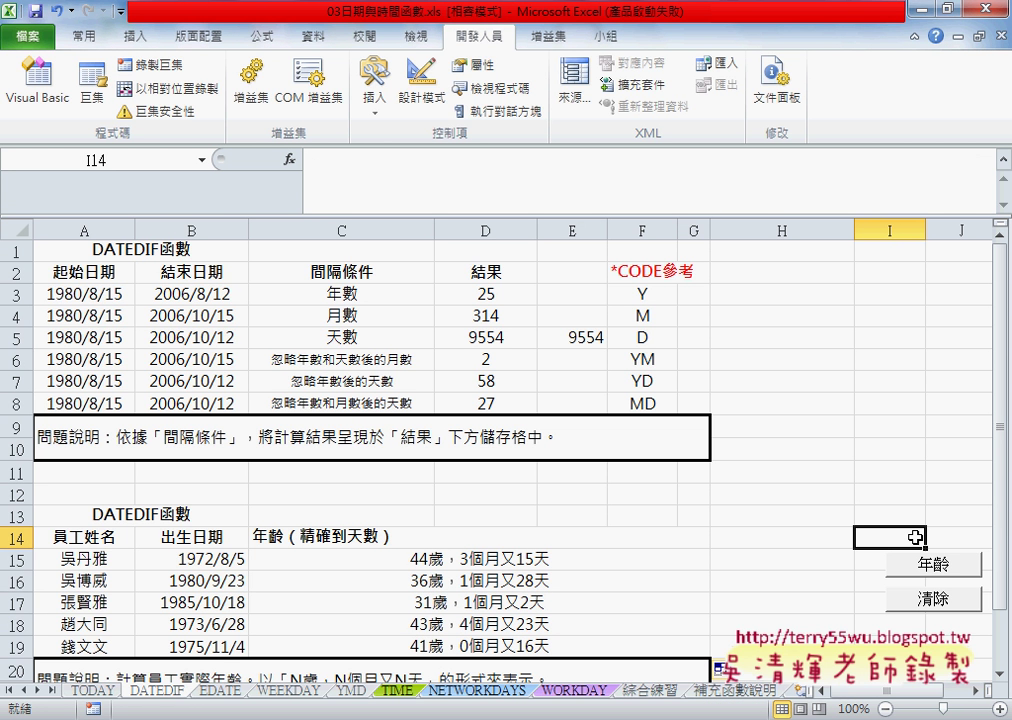
left_click(930, 566)
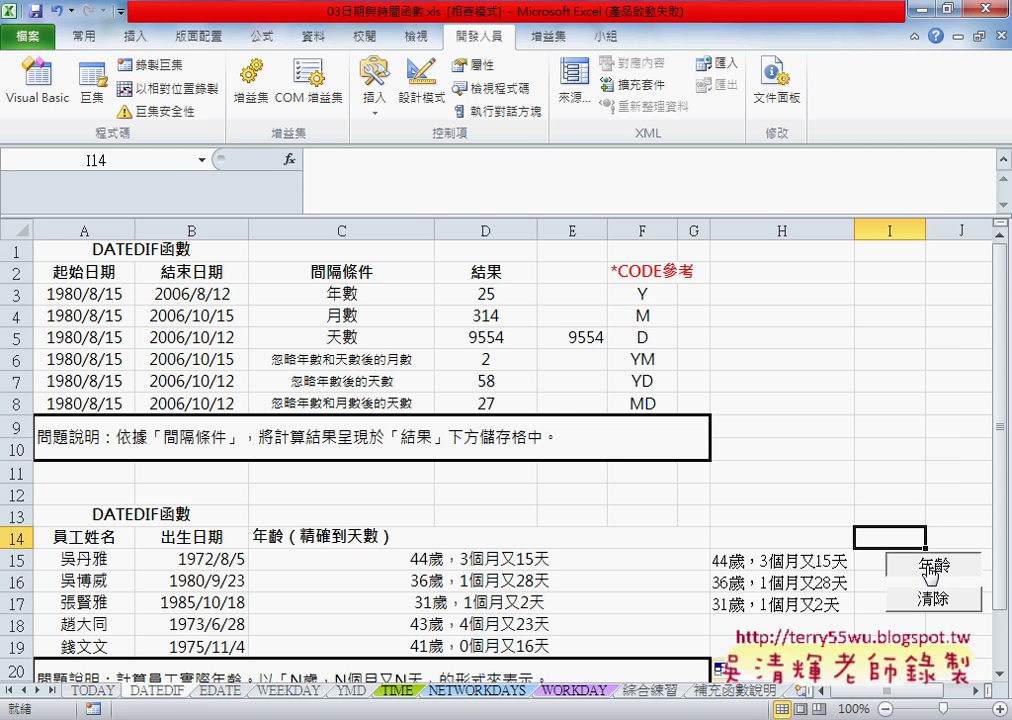
left_click_drag(803, 566, 797, 645)
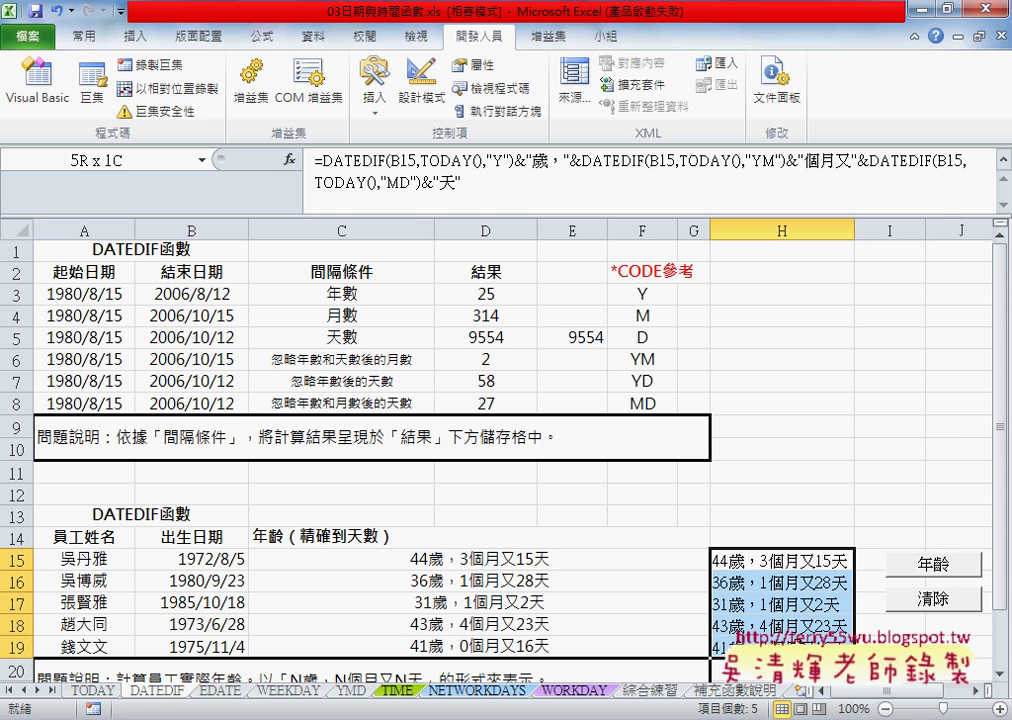
left_click(924, 608)
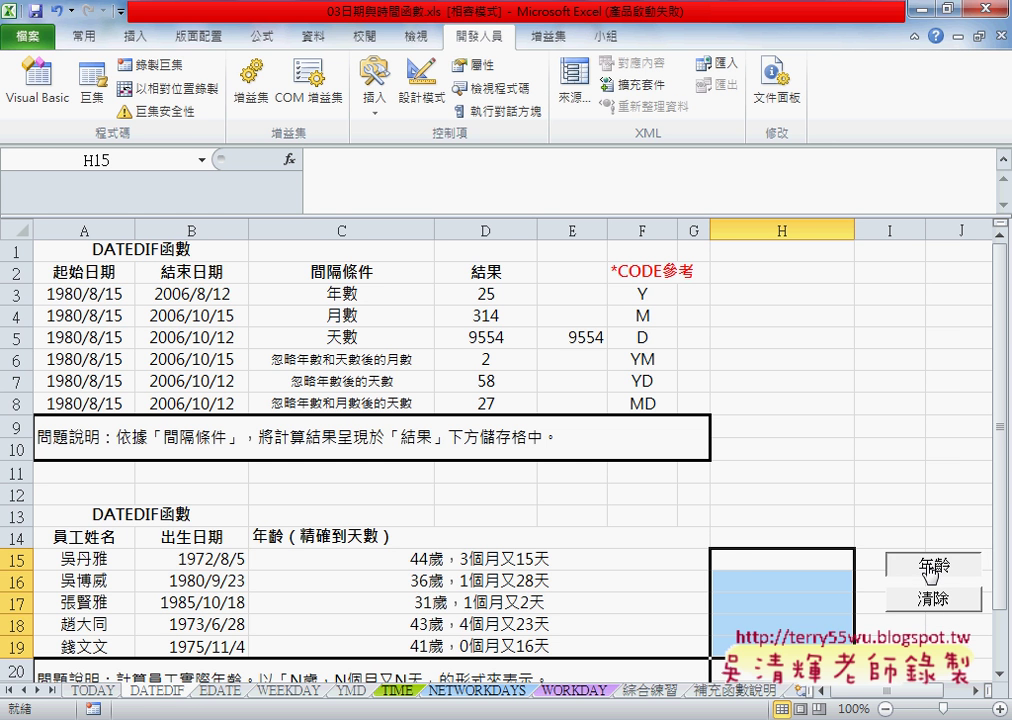
left_click(929, 567)
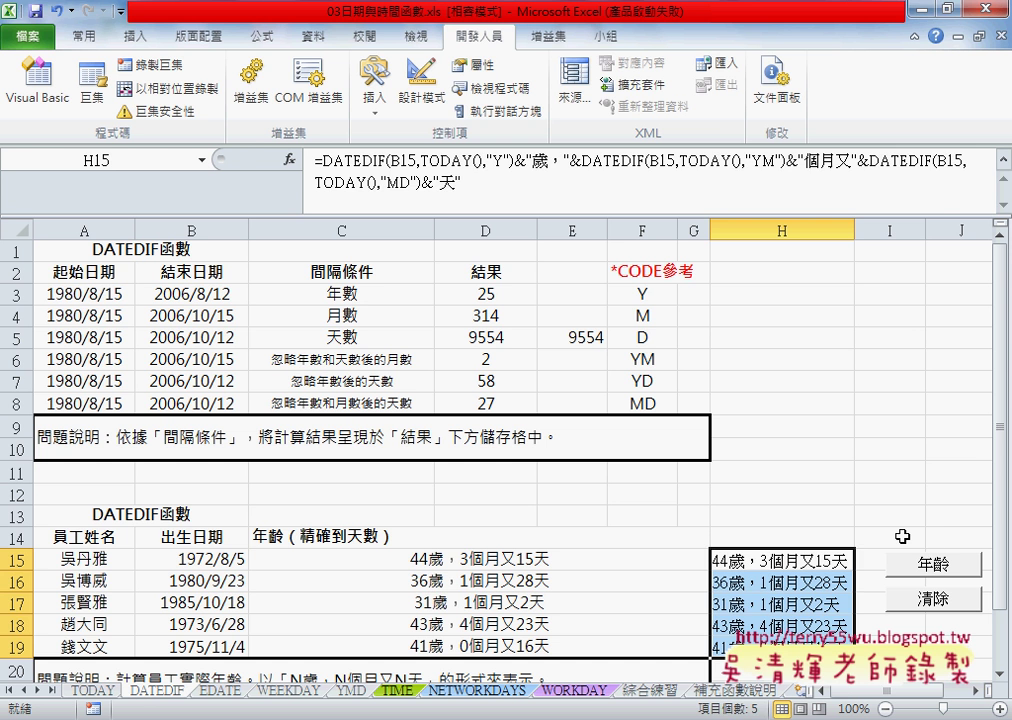
left_click(902, 537)
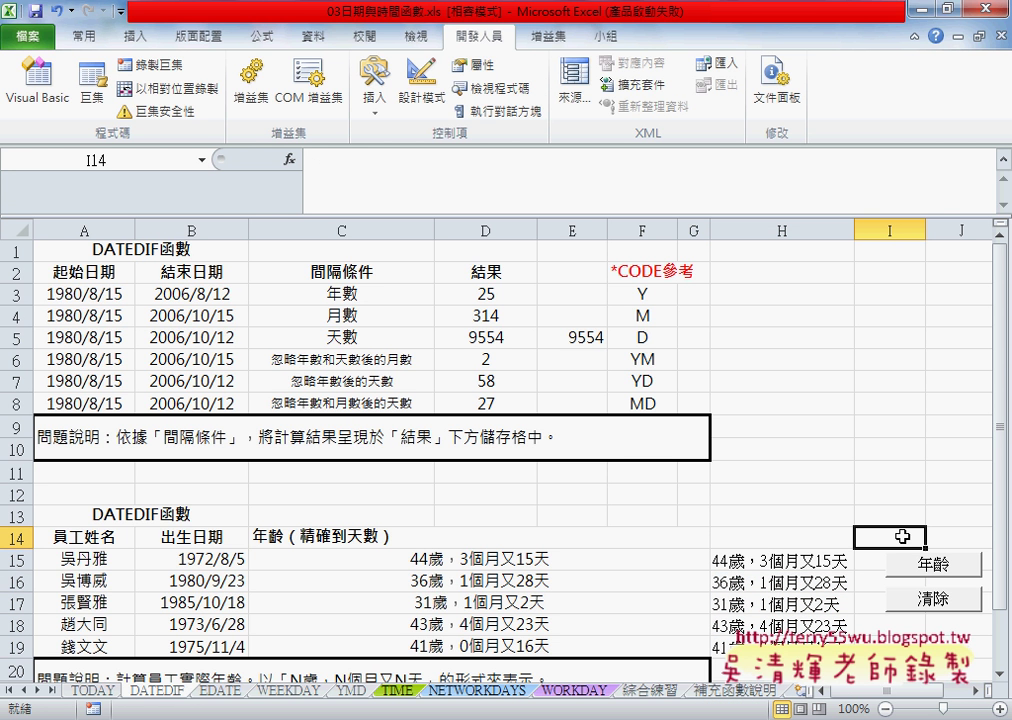
left_click(565, 563)
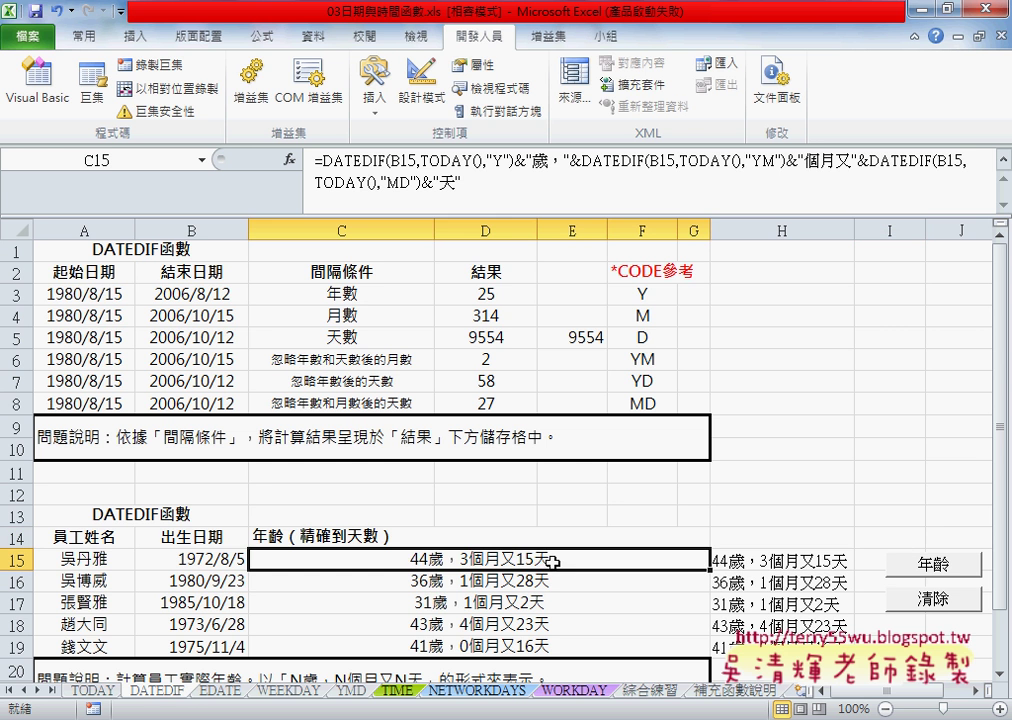
left_click(824, 563)
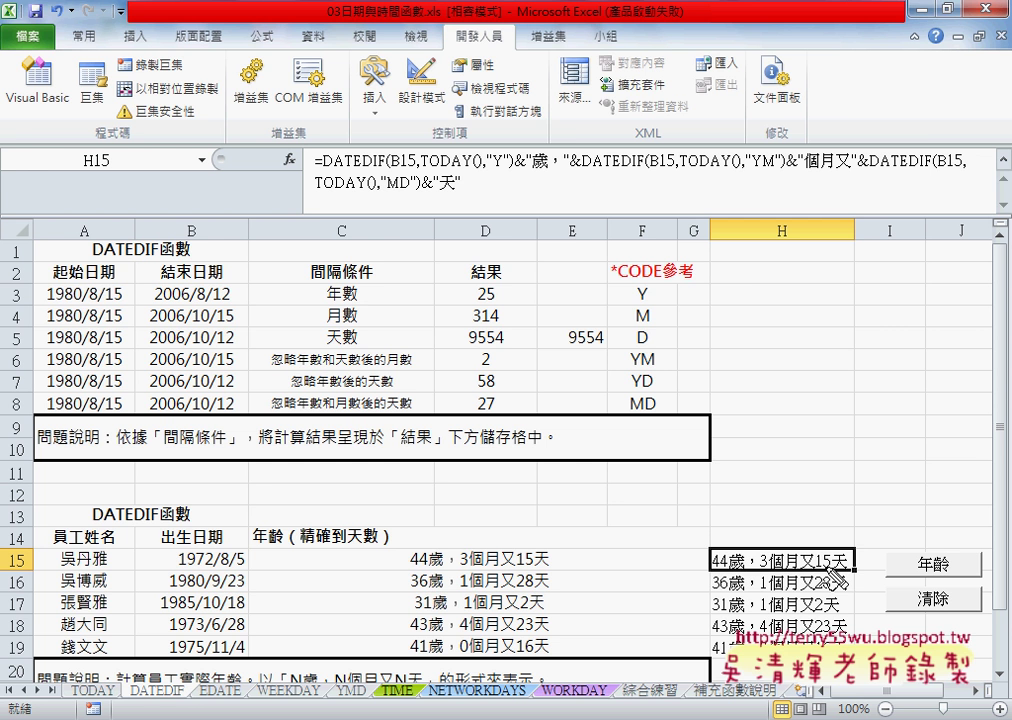
mouse_move(474, 195)
left_mouse_down()
mouse_move(978, 178)
mouse_move(506, 205)
left_mouse_up()
left_click_drag(848, 550, 855, 570)
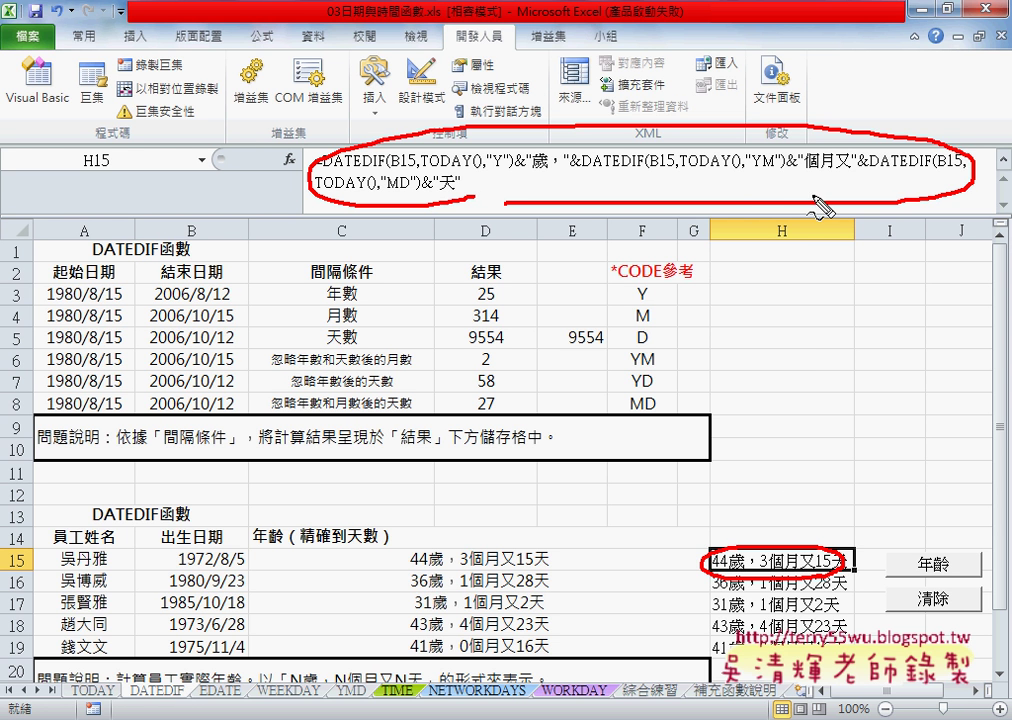
mouse_move(765, 262)
left_mouse_down()
mouse_move(778, 540)
mouse_move(797, 518)
left_mouse_up()
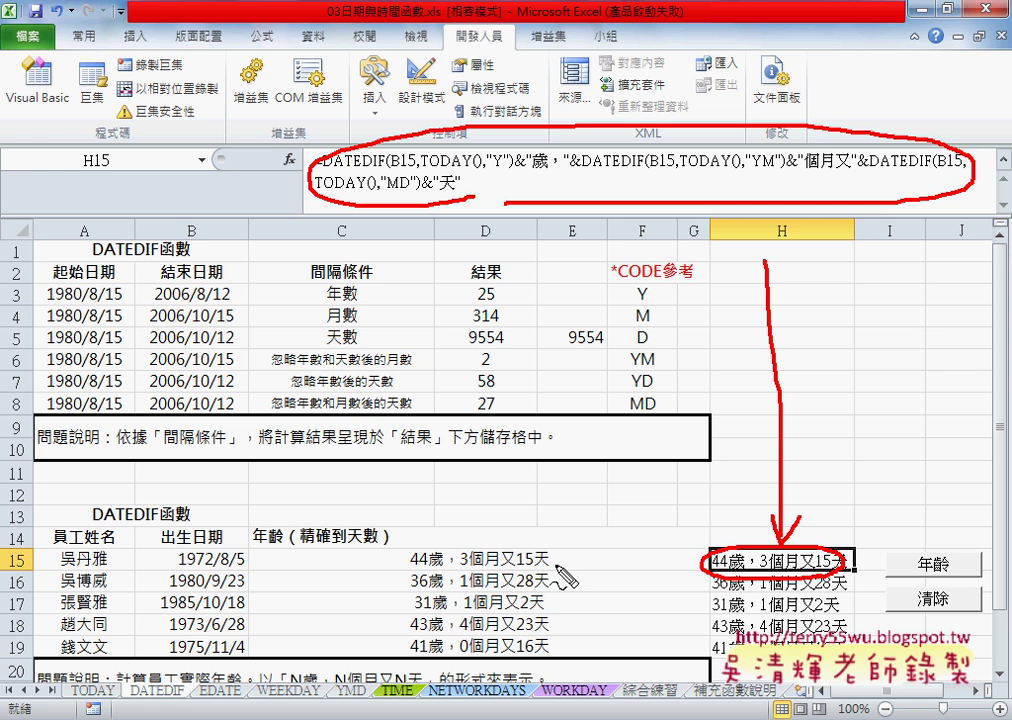
left_click_drag(395, 558, 556, 572)
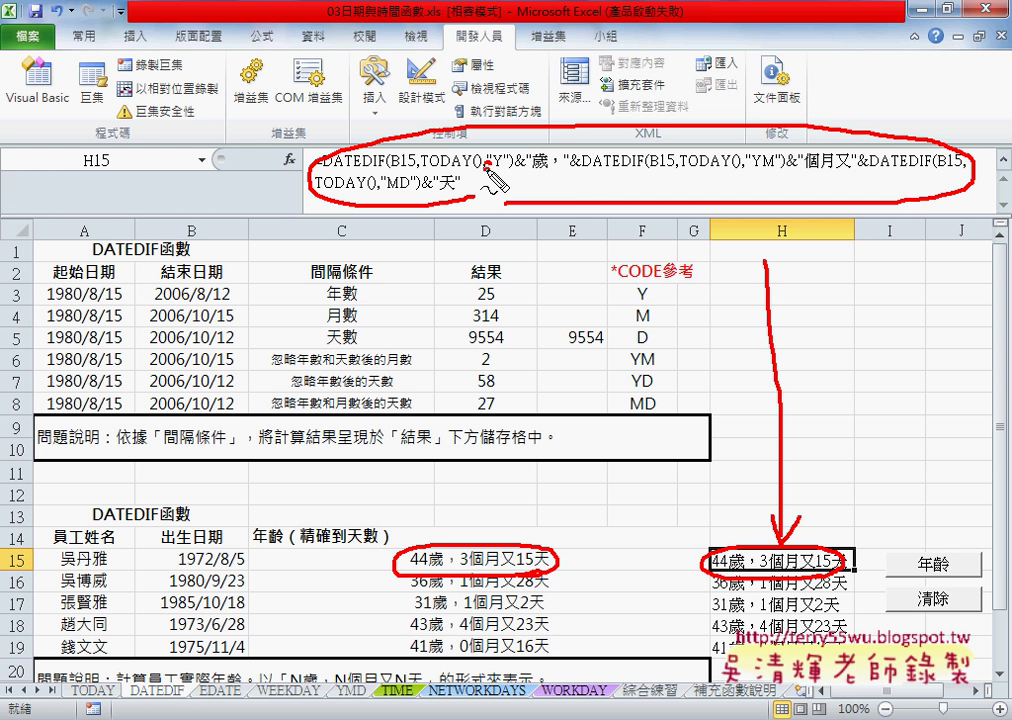
left_click_drag(487, 166, 491, 171)
mouse_move(481, 238)
left_mouse_down()
mouse_move(481, 250)
mouse_move(591, 252)
left_mouse_up()
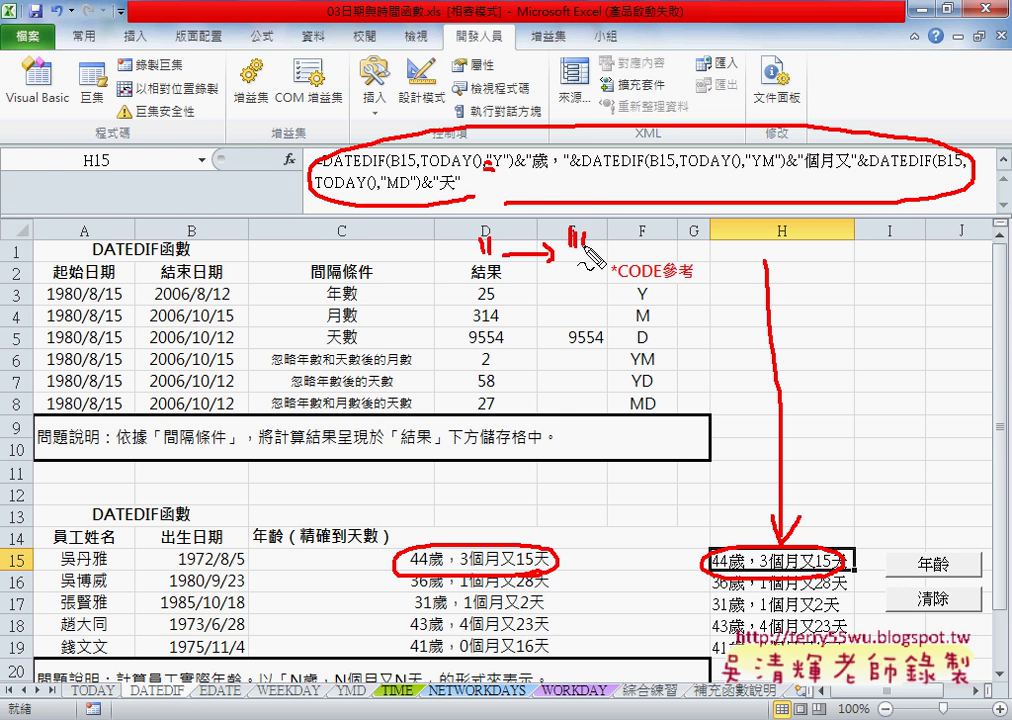
mouse_move(429, 238)
left_mouse_down()
mouse_move(424, 272)
mouse_move(478, 348)
left_mouse_up()
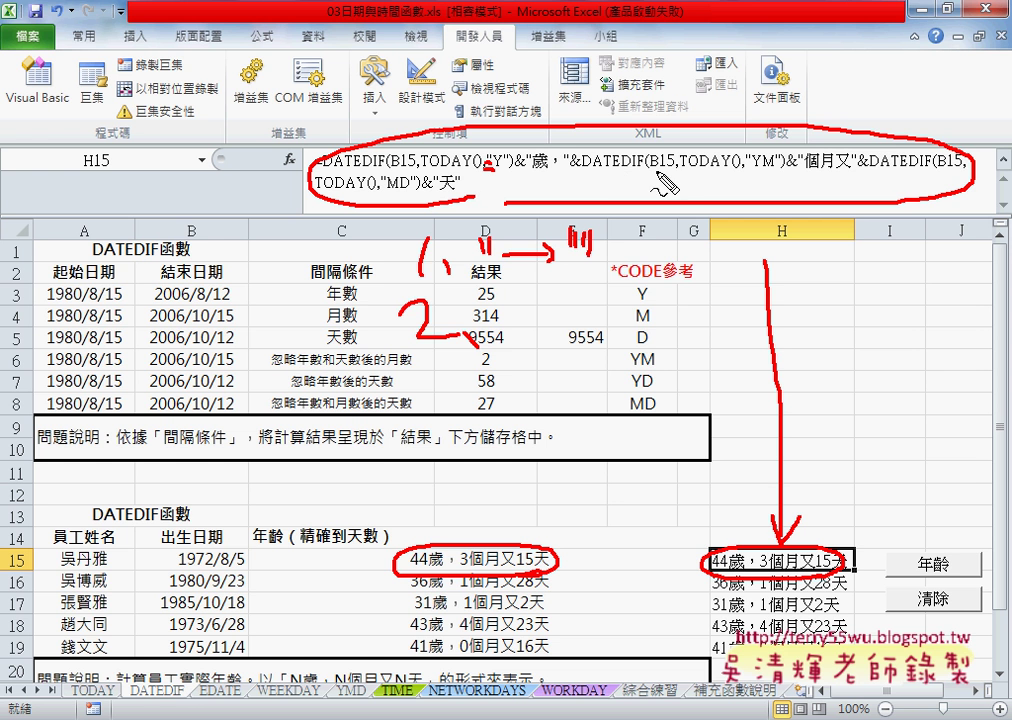
left_click_drag(659, 171, 673, 170)
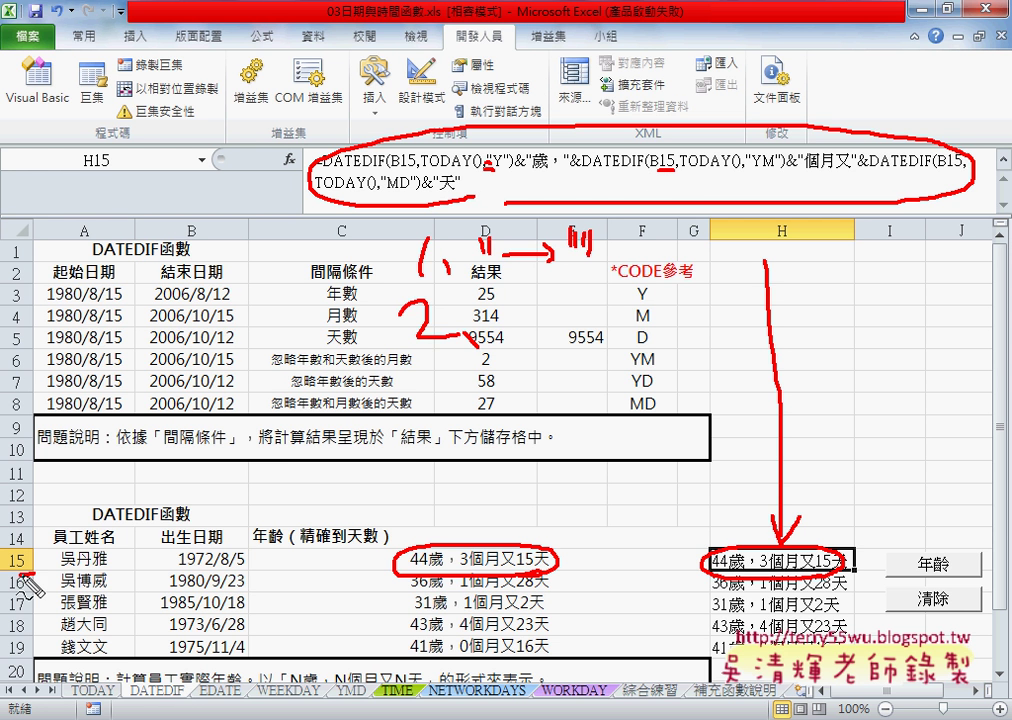
left_click_drag(30, 545, 22, 575)
left_click_drag(950, 172, 961, 170)
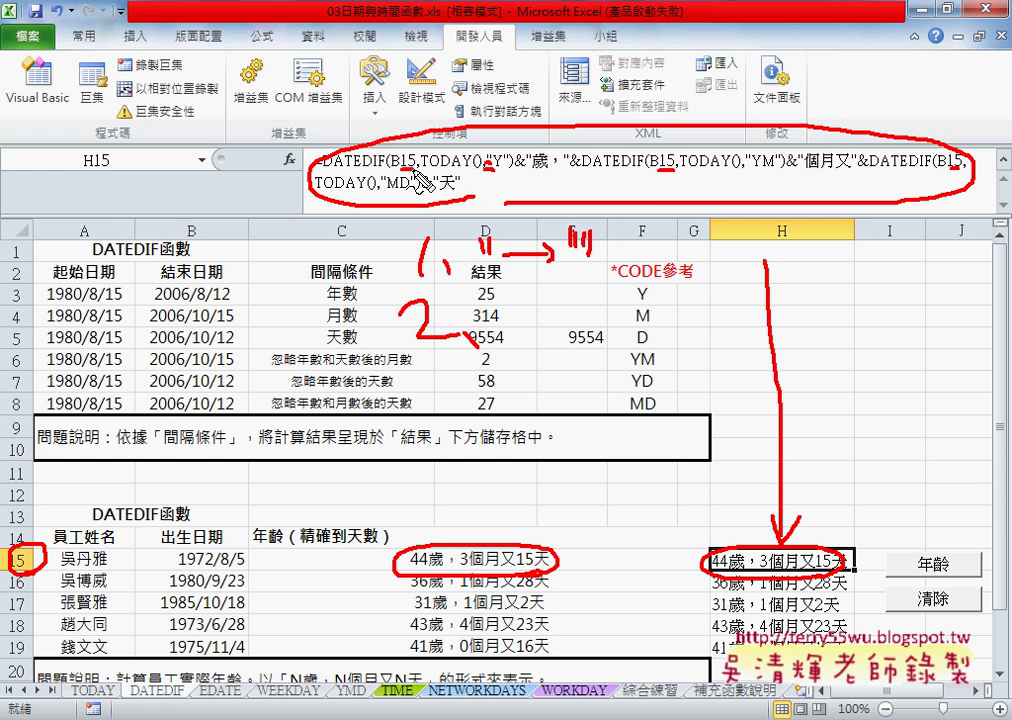
mouse_move(497, 292)
left_mouse_down()
mouse_move(497, 331)
mouse_move(514, 338)
mouse_move(553, 302)
mouse_move(632, 326)
mouse_move(618, 343)
left_mouse_up()
mouse_move(683, 289)
left_mouse_down()
mouse_move(698, 298)
mouse_move(694, 326)
left_mouse_up()
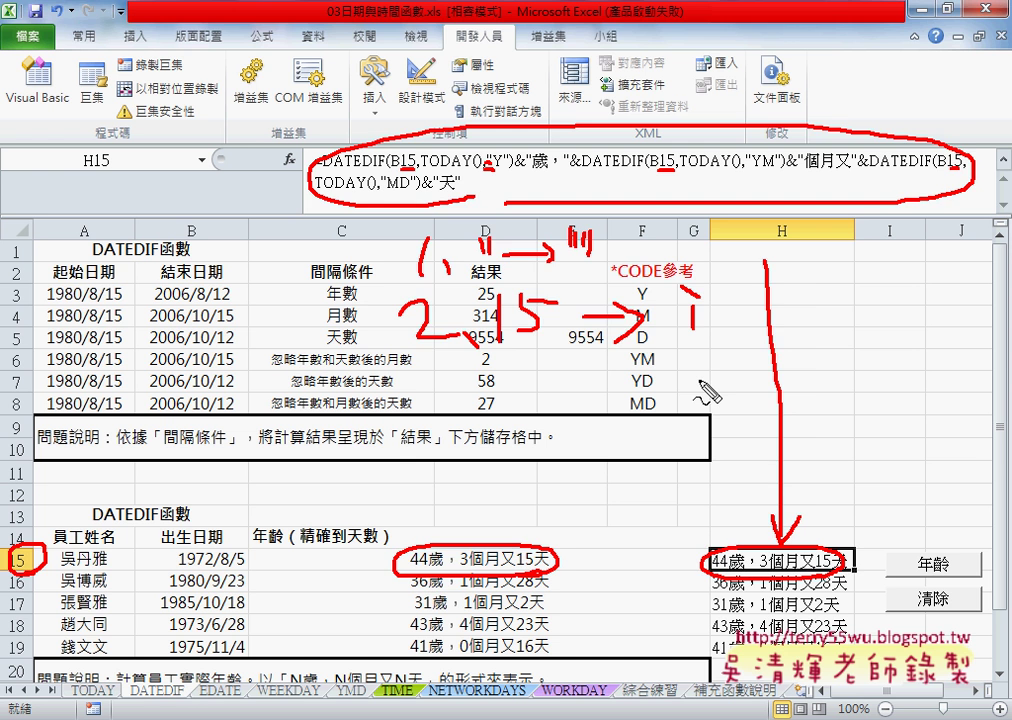
key("Escape")
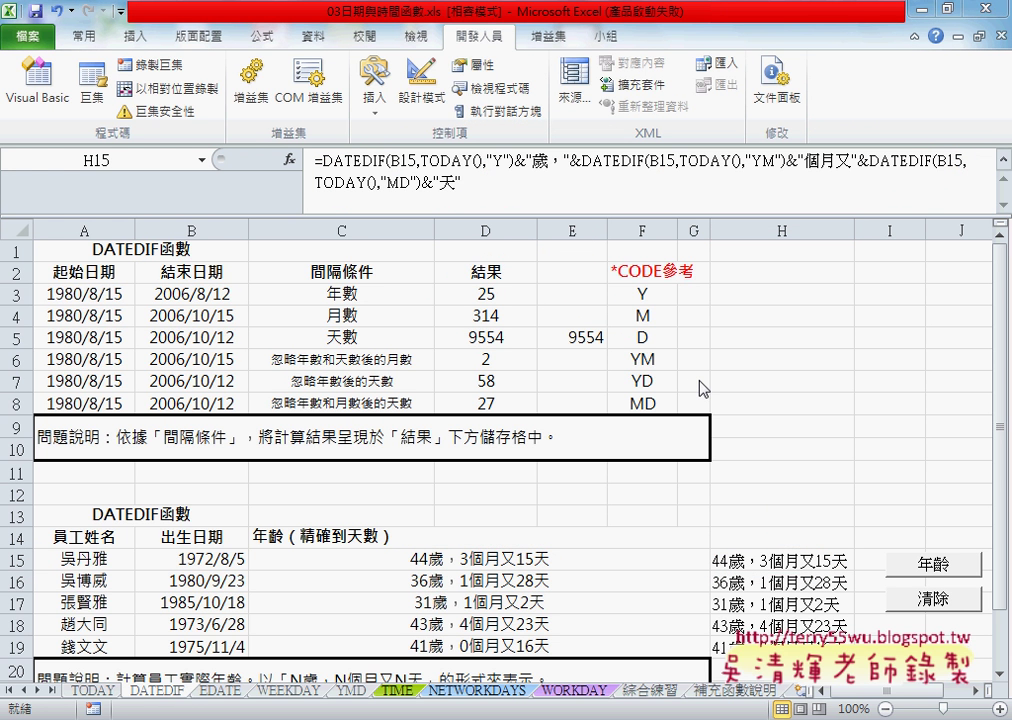
left_click(588, 560)
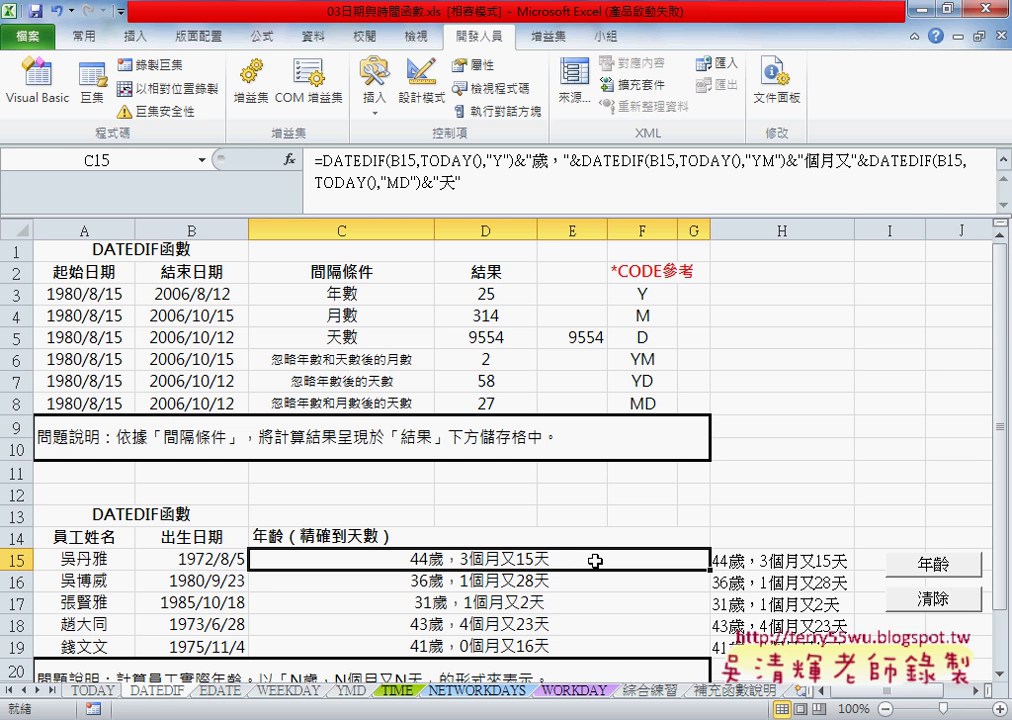
left_click(782, 563)
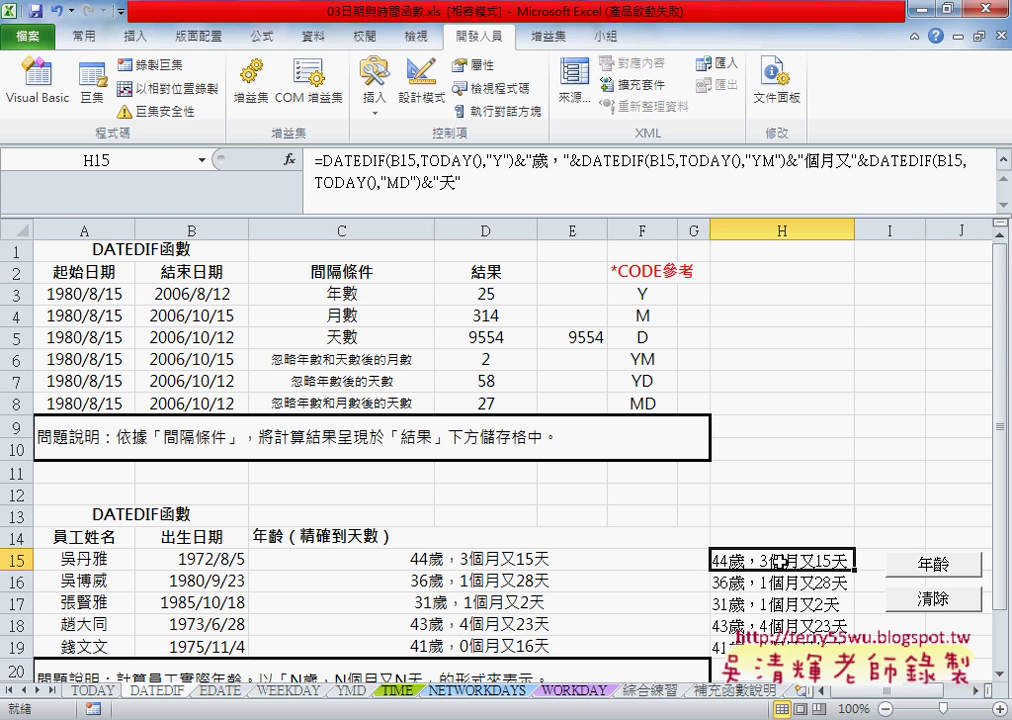